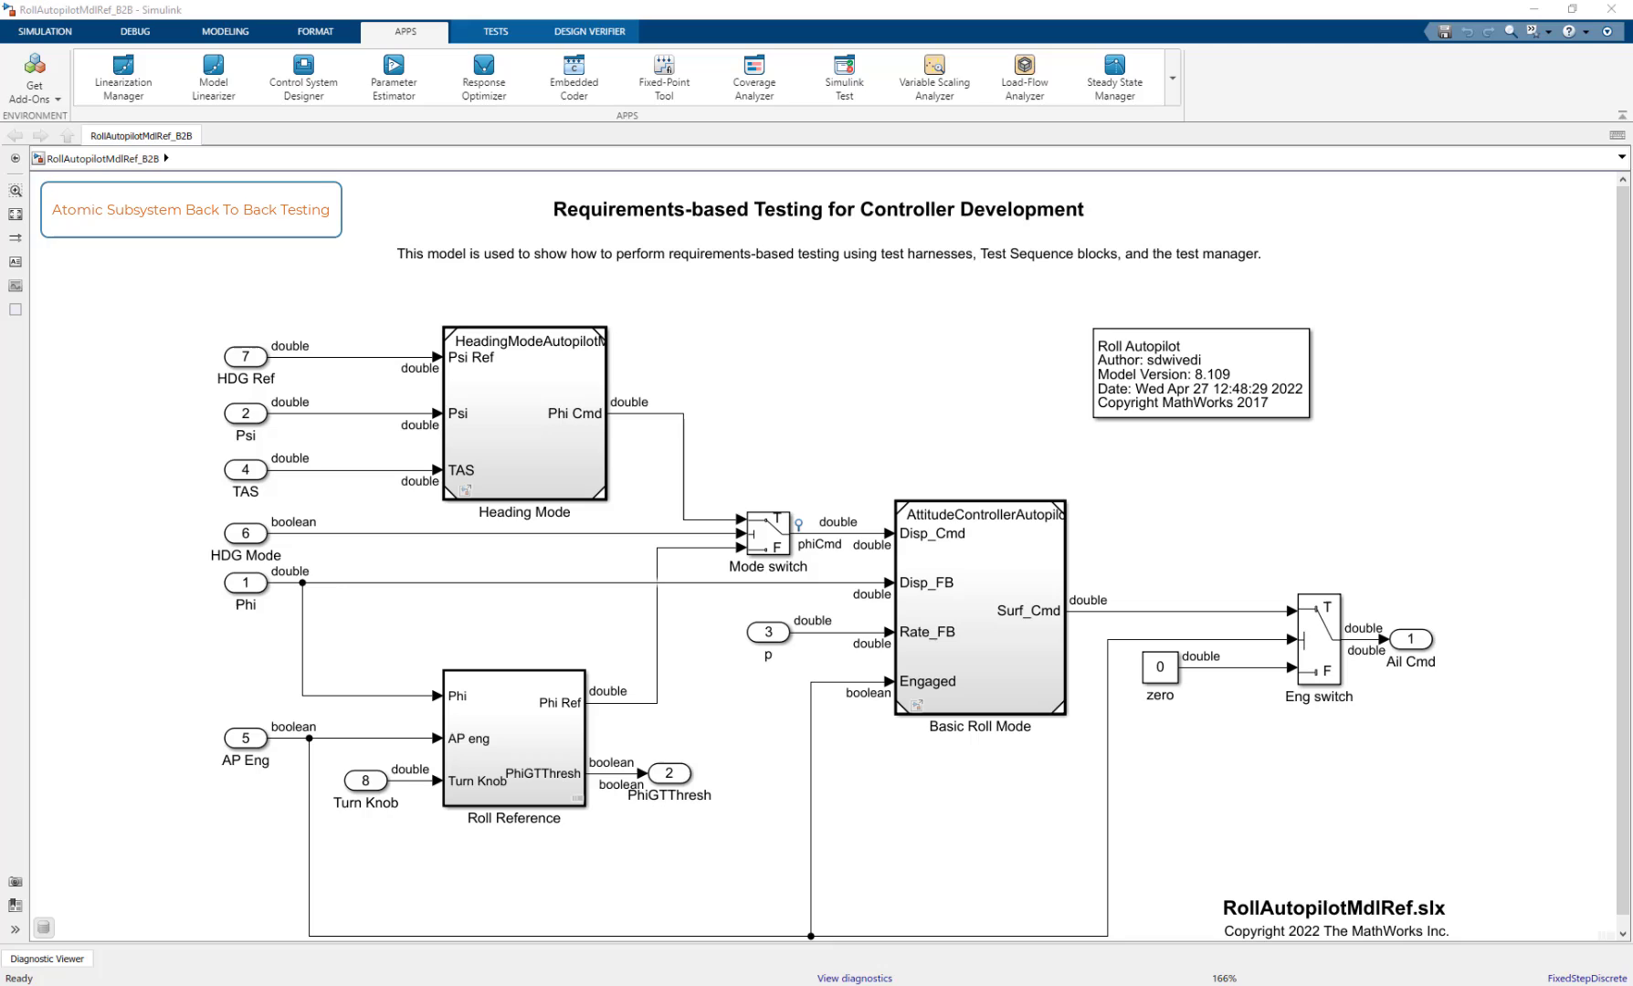
Set the Roll Reference subsystem's function packaging to Nonreusable function and apply the change.
key("ctrl+z")
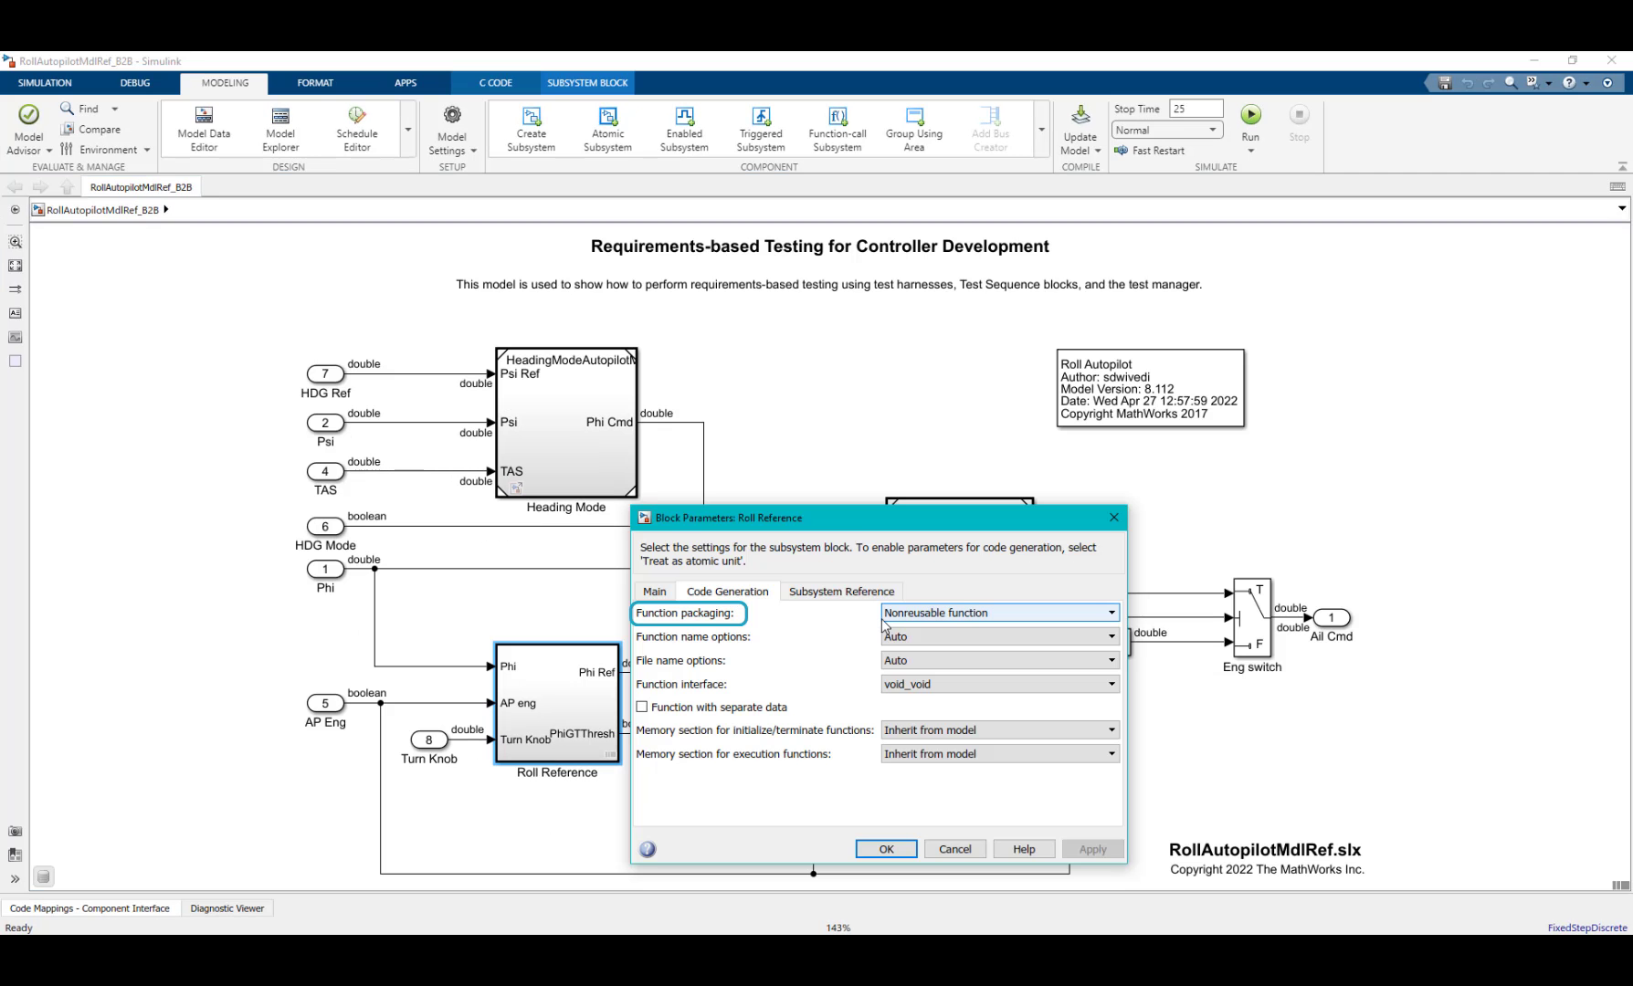
left_click(912, 625)
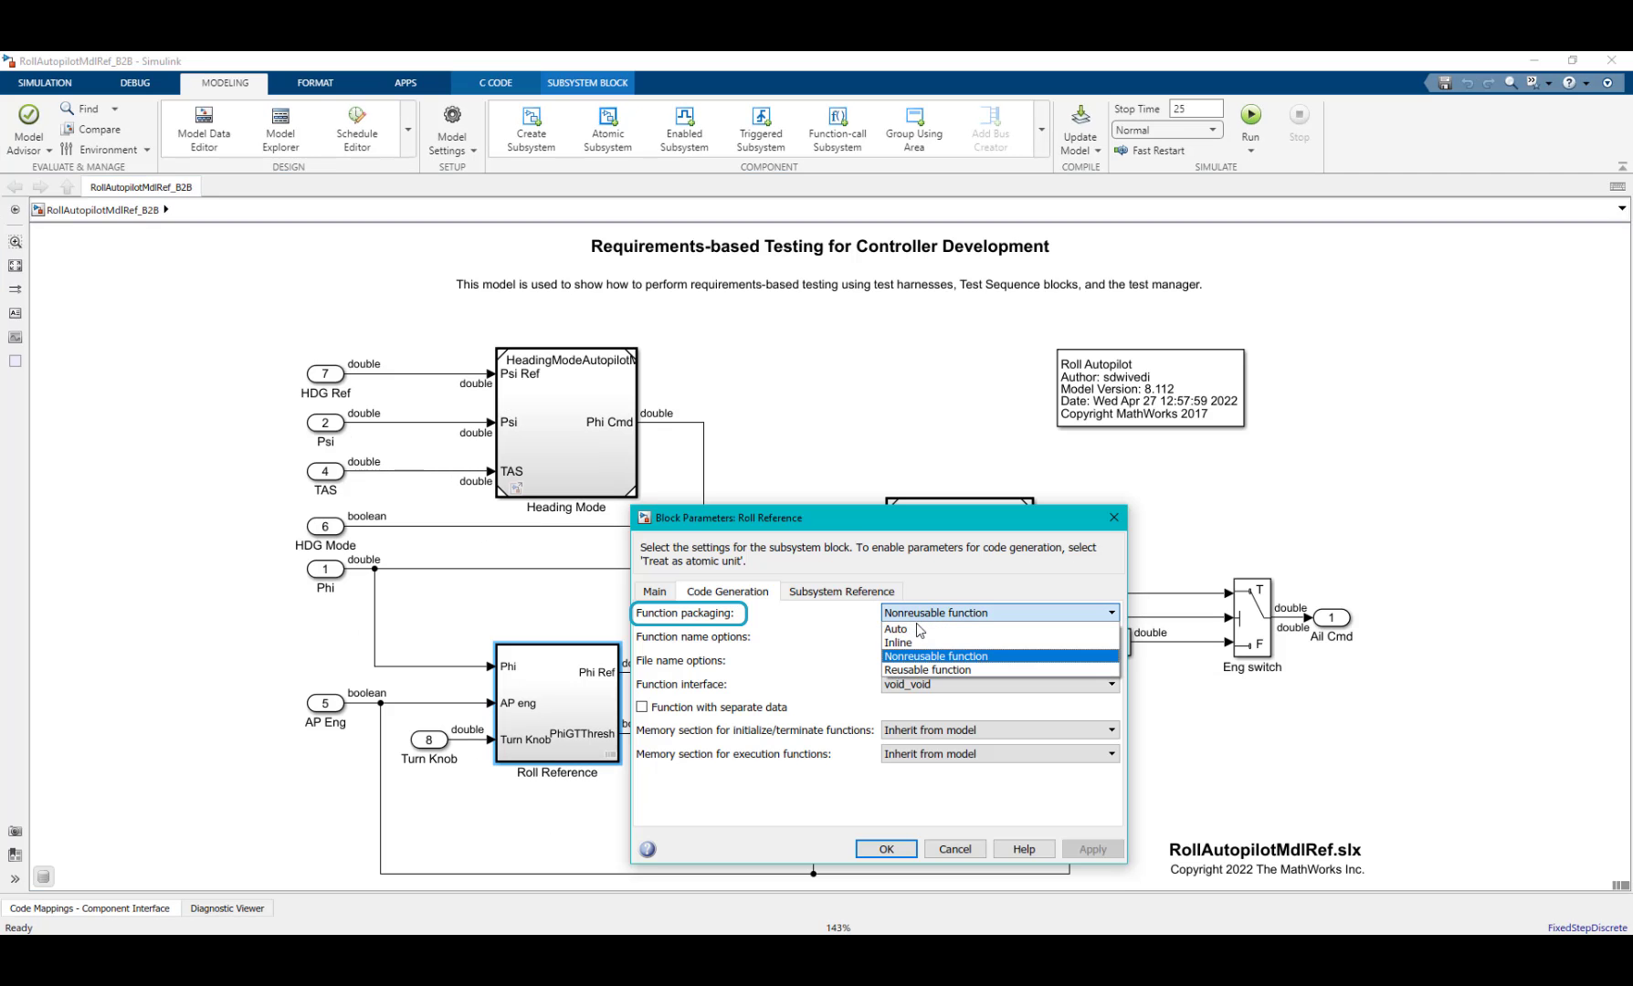
left_click(918, 671)
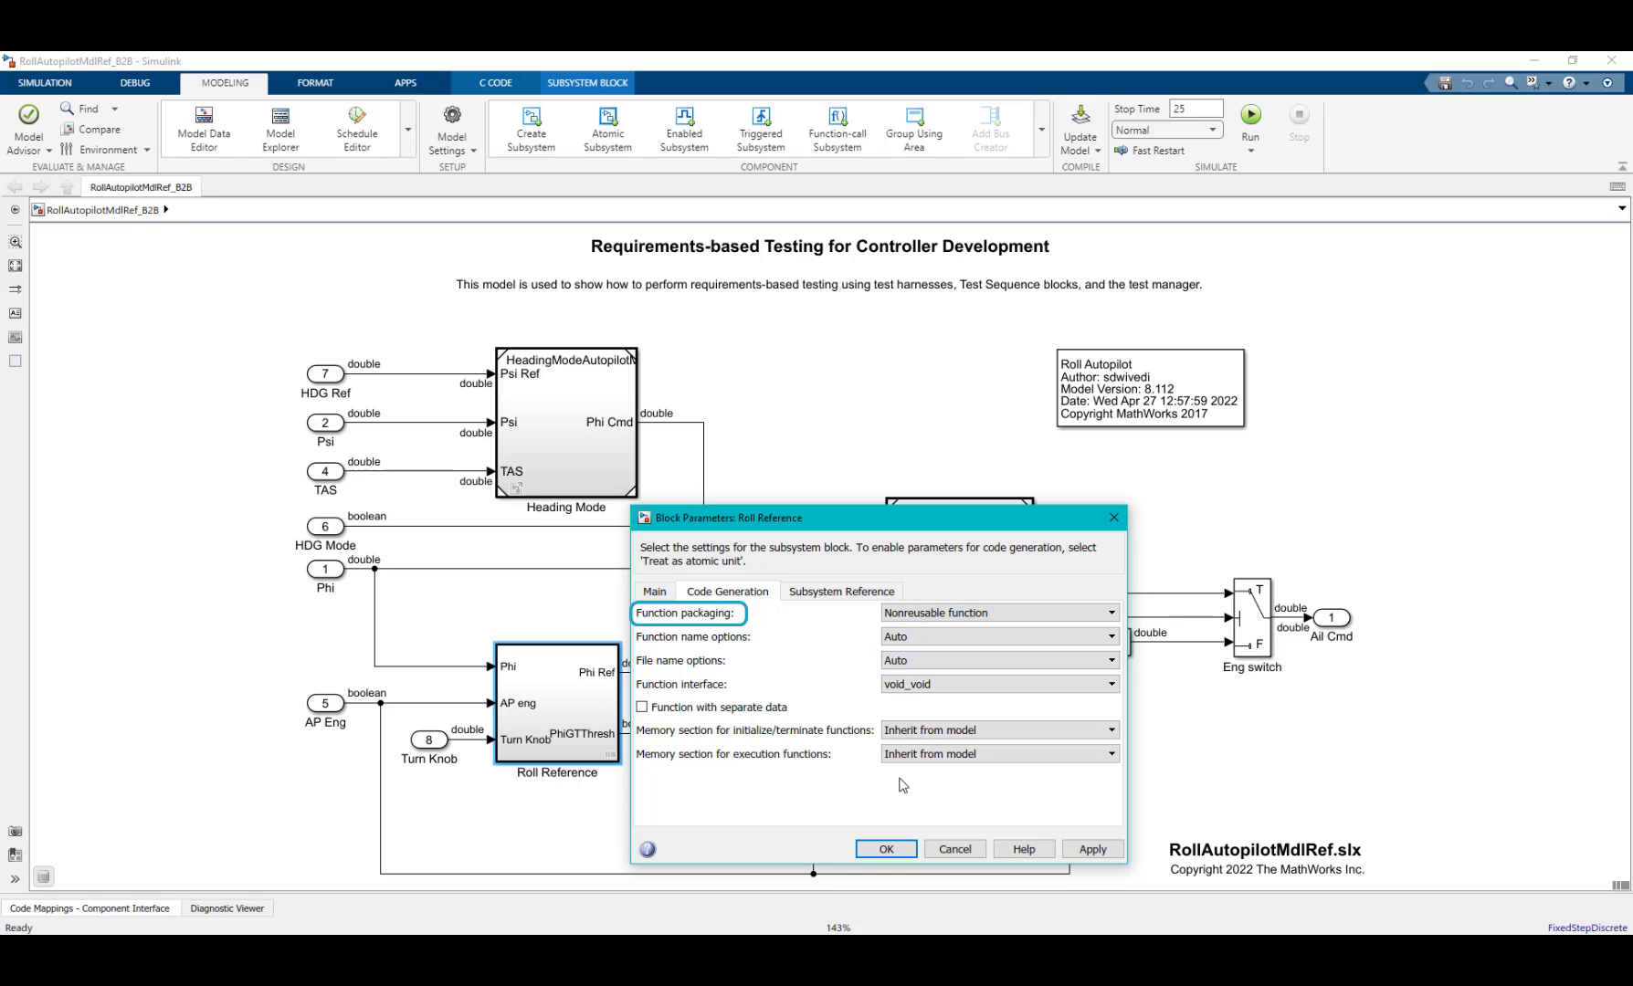
left_click(885, 850)
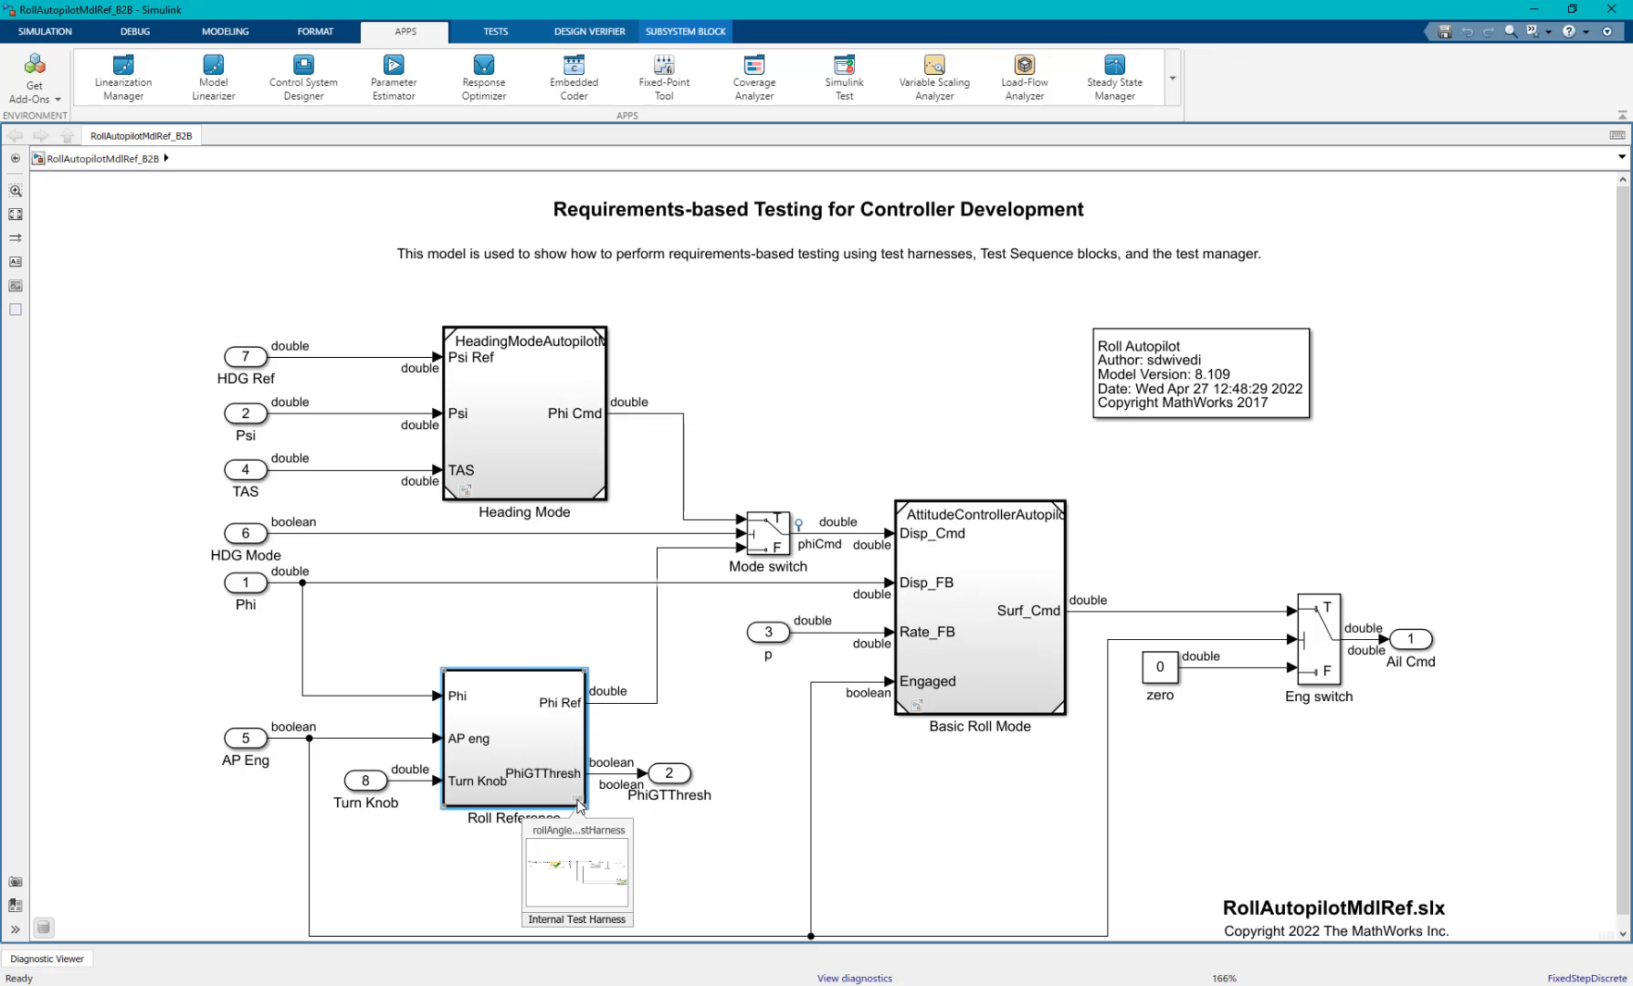
Open the rollAngleReference_ReqBasedTestHarness, review Test Sequence1's steps, then open the harness tests in Test Manager.
left_click(592, 877)
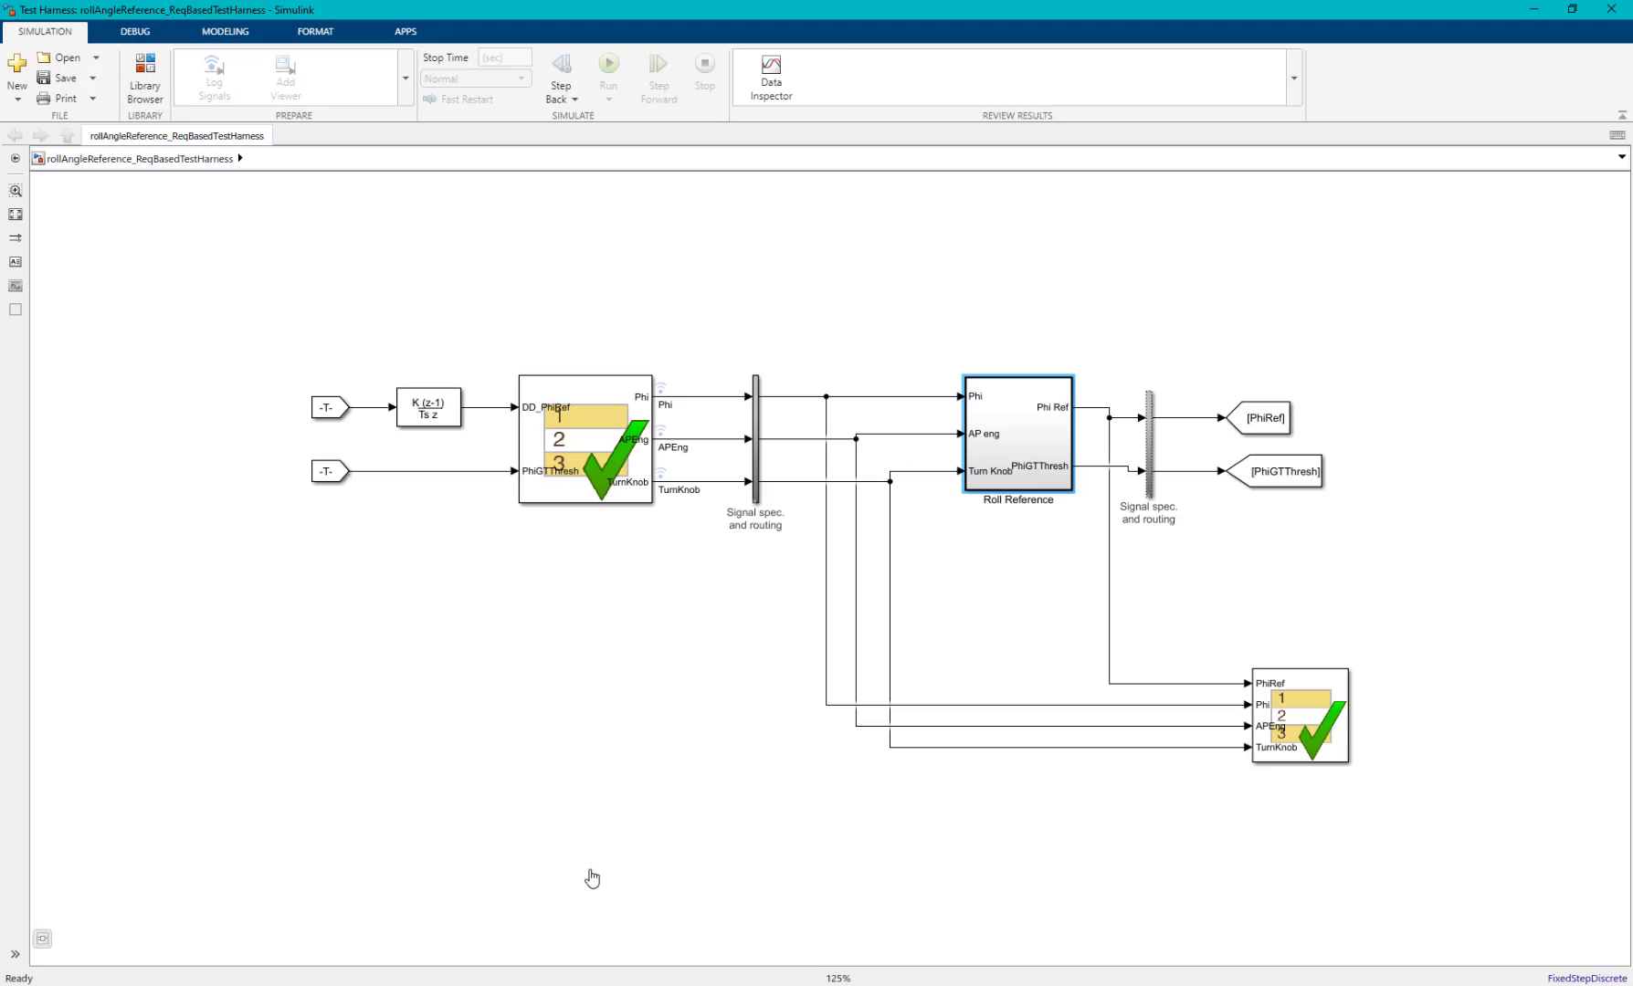
double_click(610, 419)
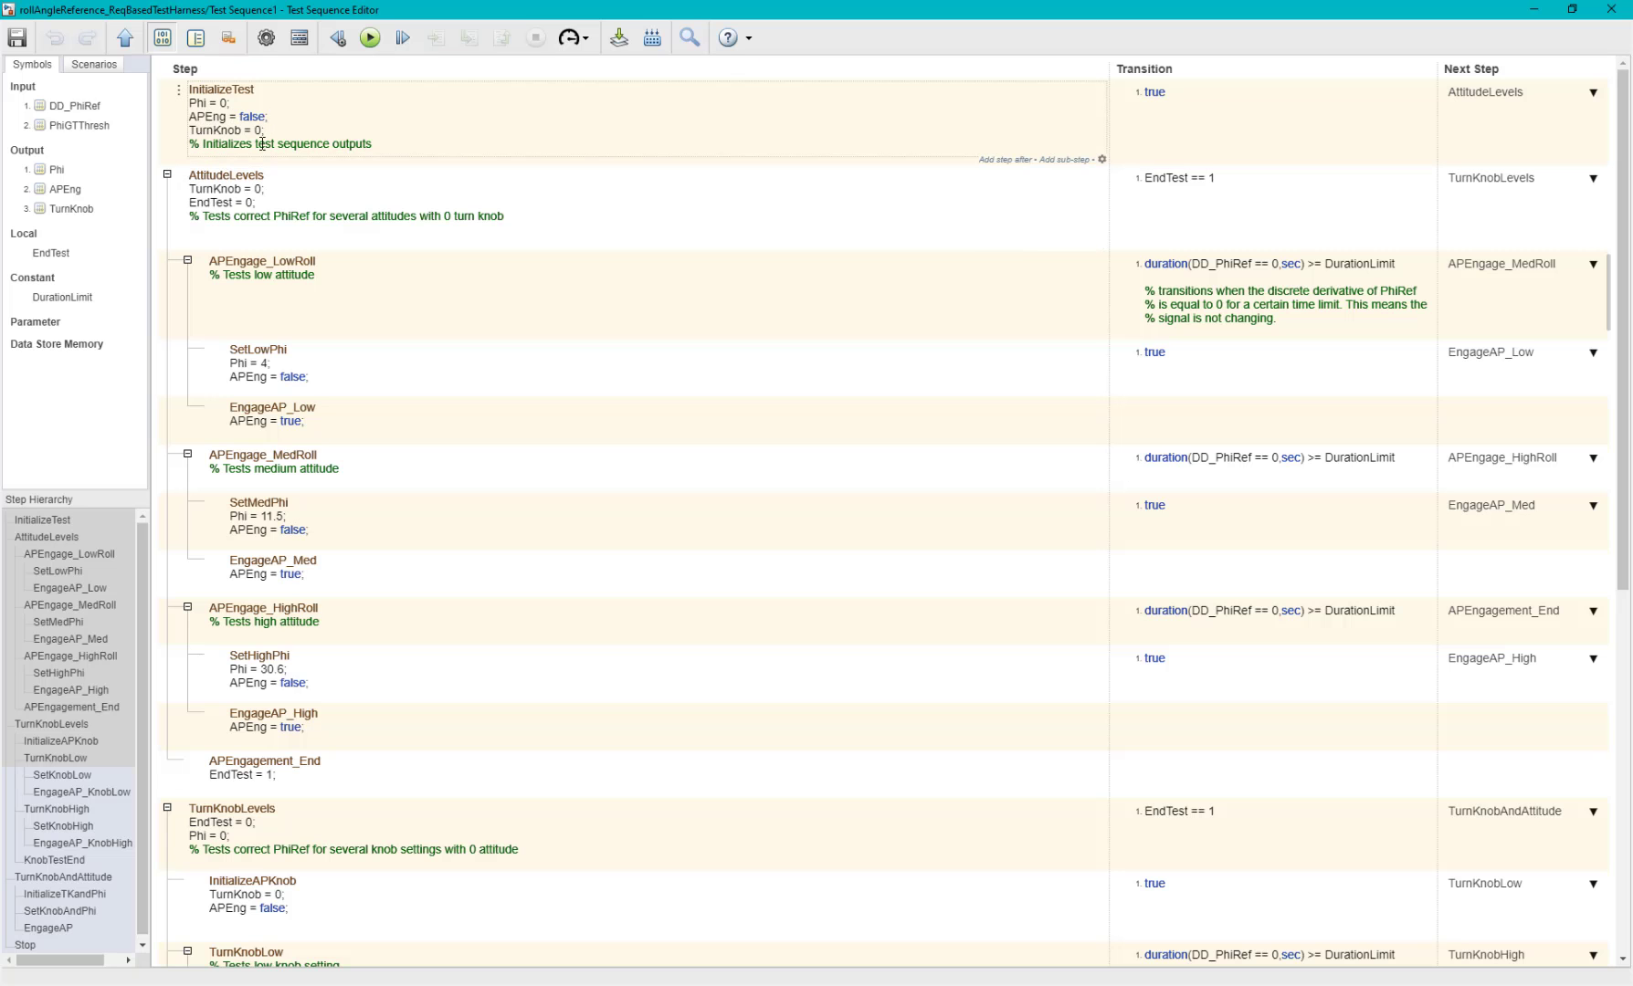
left_click(1609, 11)
left_click(1620, 961)
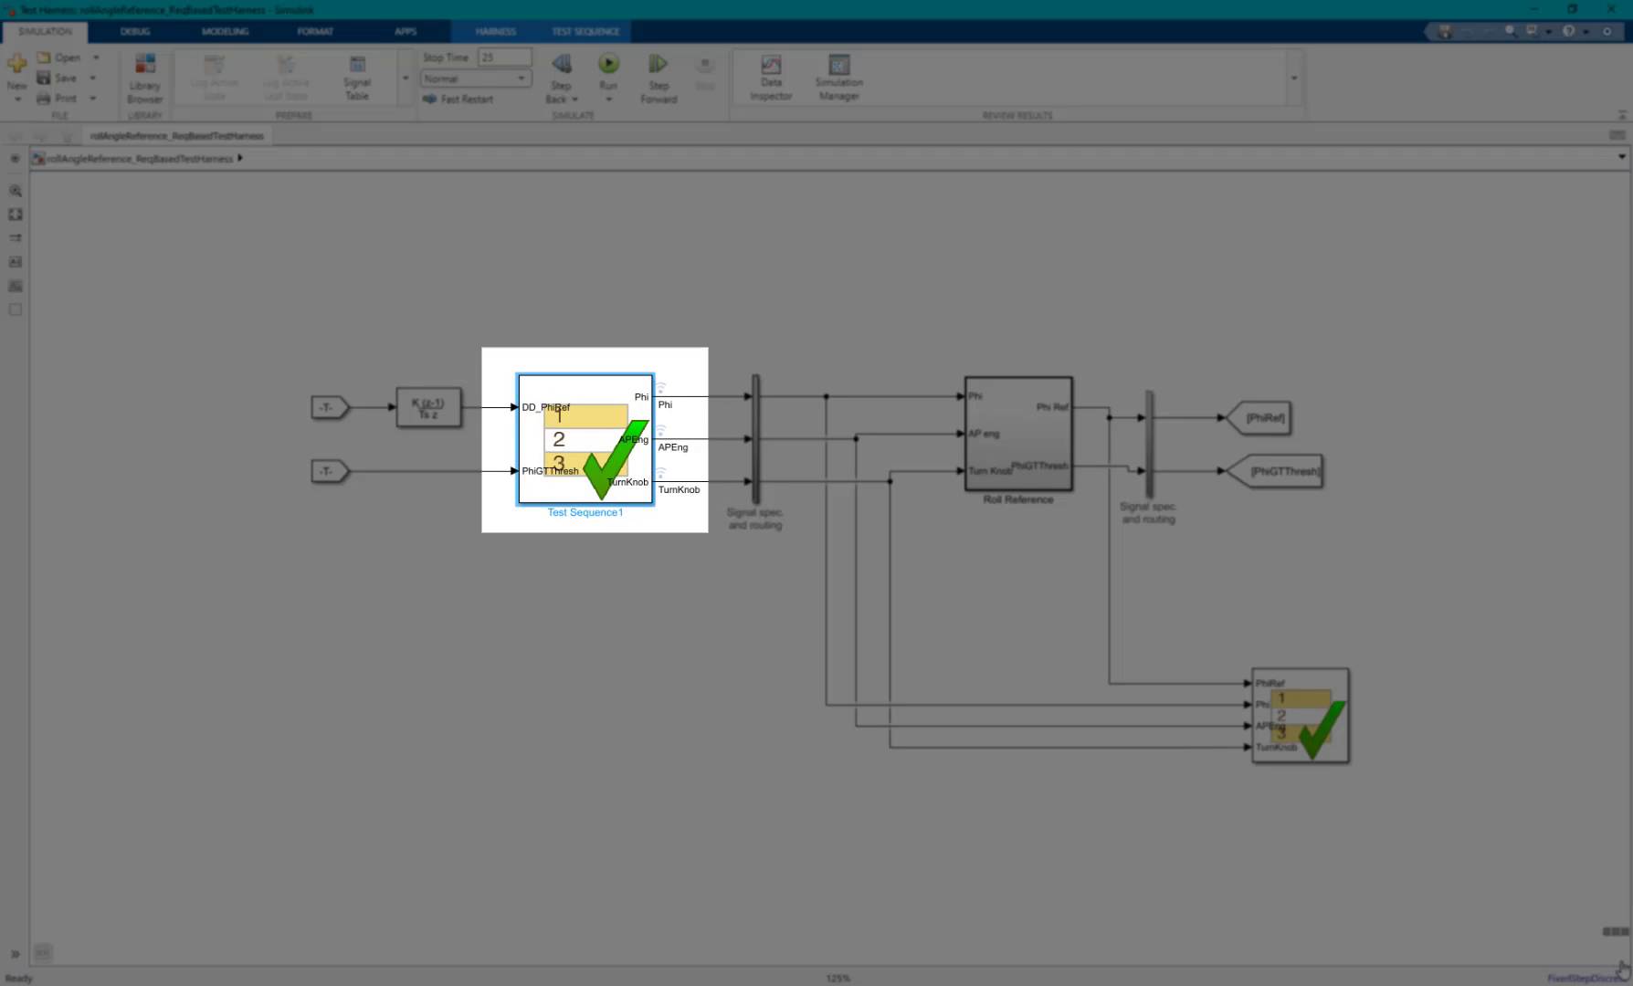
left_click(1603, 938)
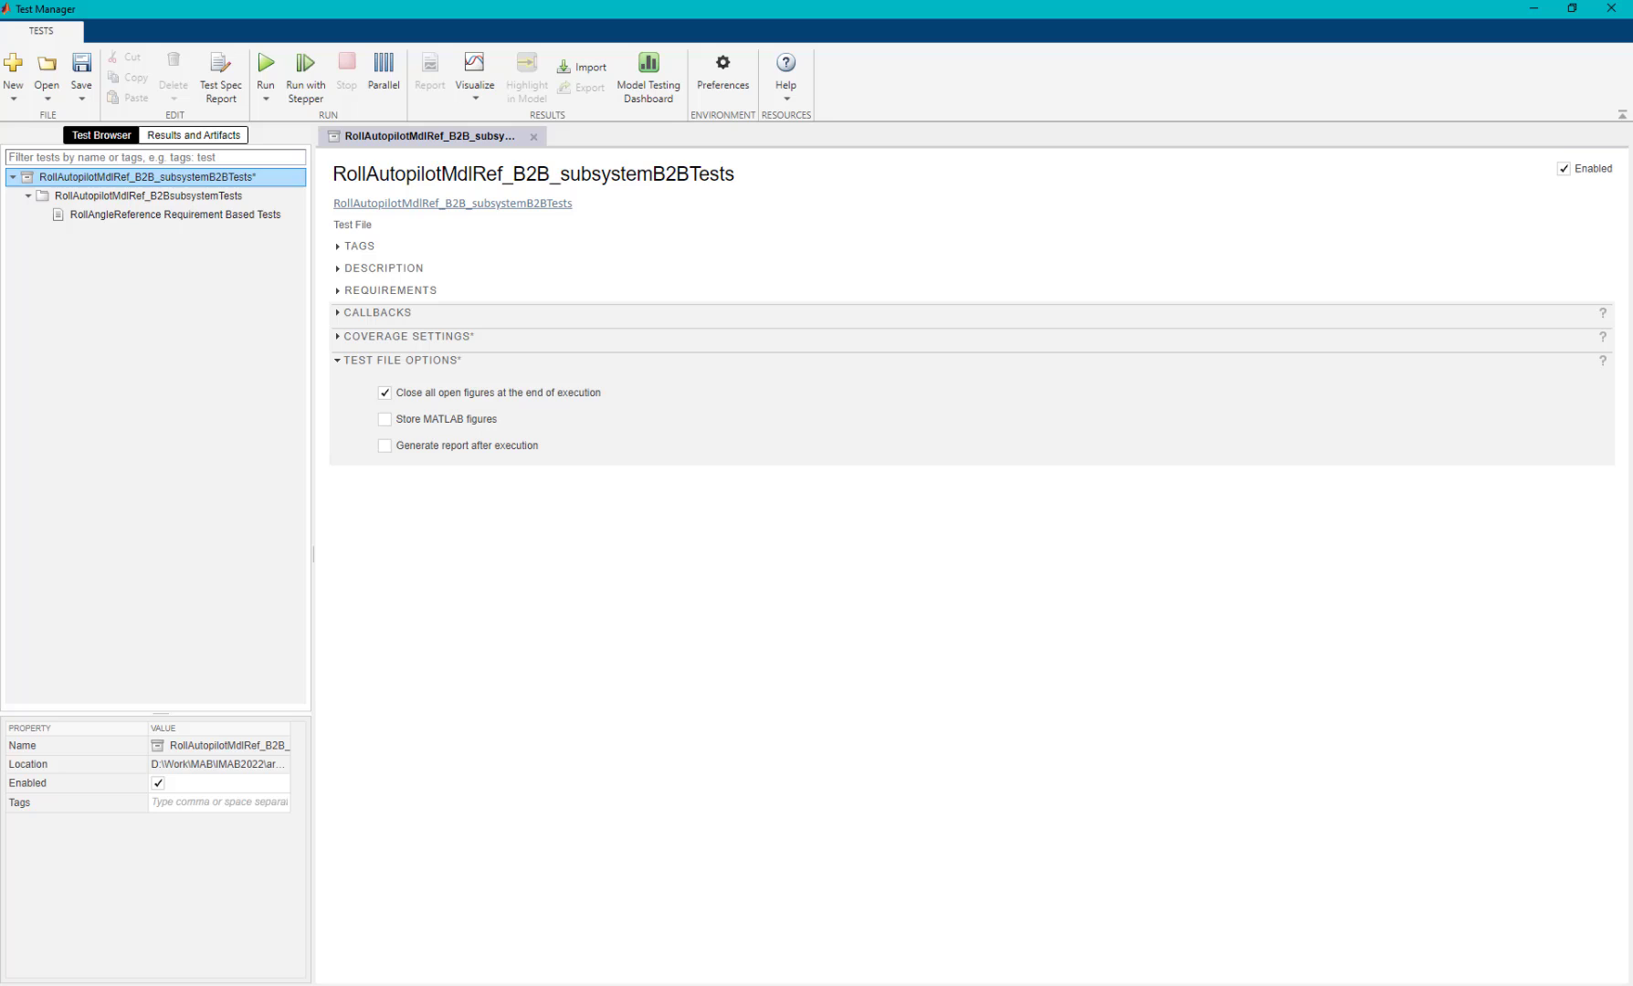
Expand the test file's coverage settings to see Decision, Condition and MCDC metrics enabled.
left_click(421, 337)
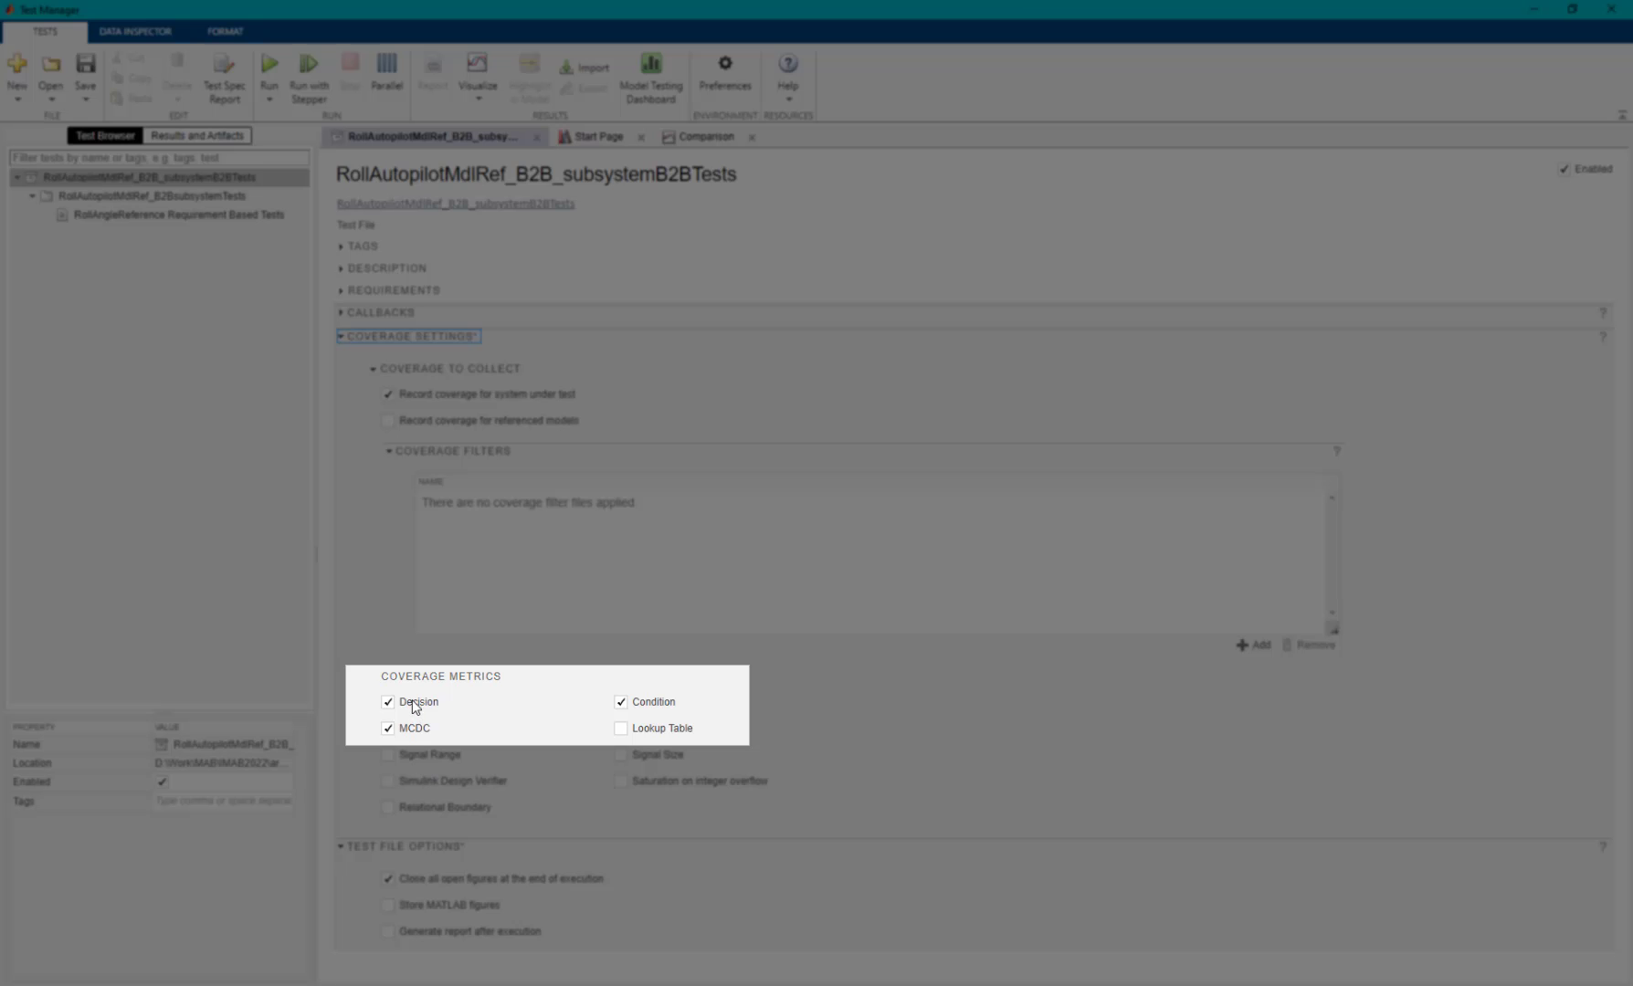
Open the RollAngleReference Requirement Based Tests case and confirm Simulation 1 runs in Normal mode.
left_click(142, 217)
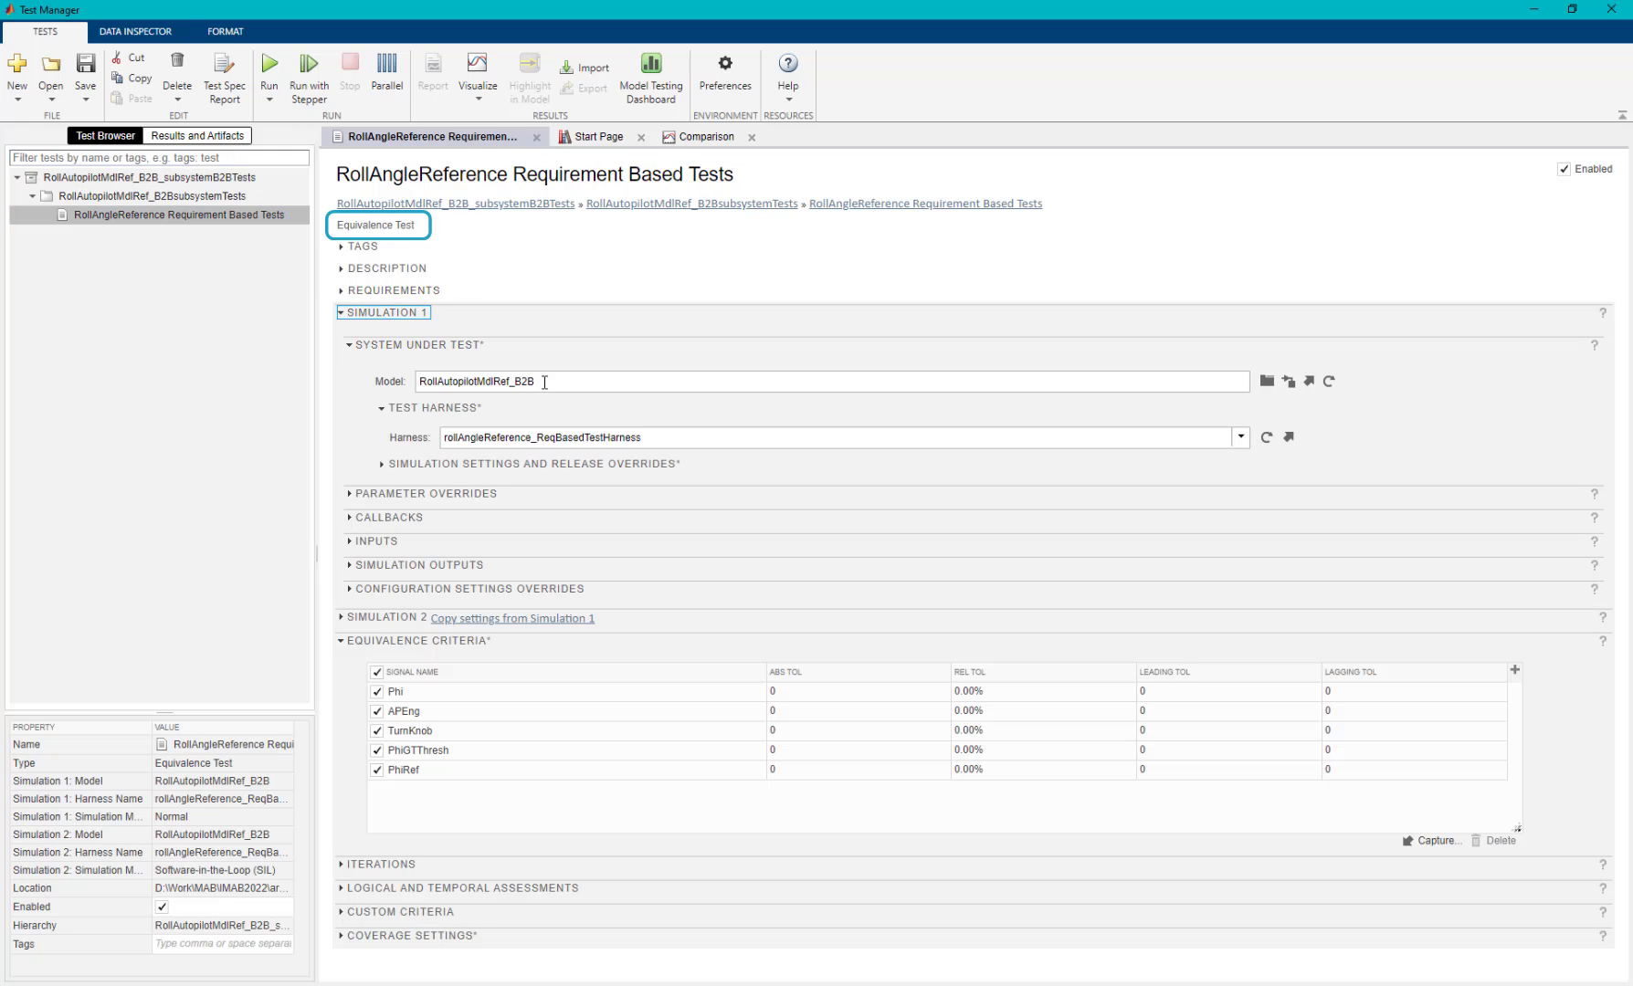
double_click(544, 382)
double_click(596, 436)
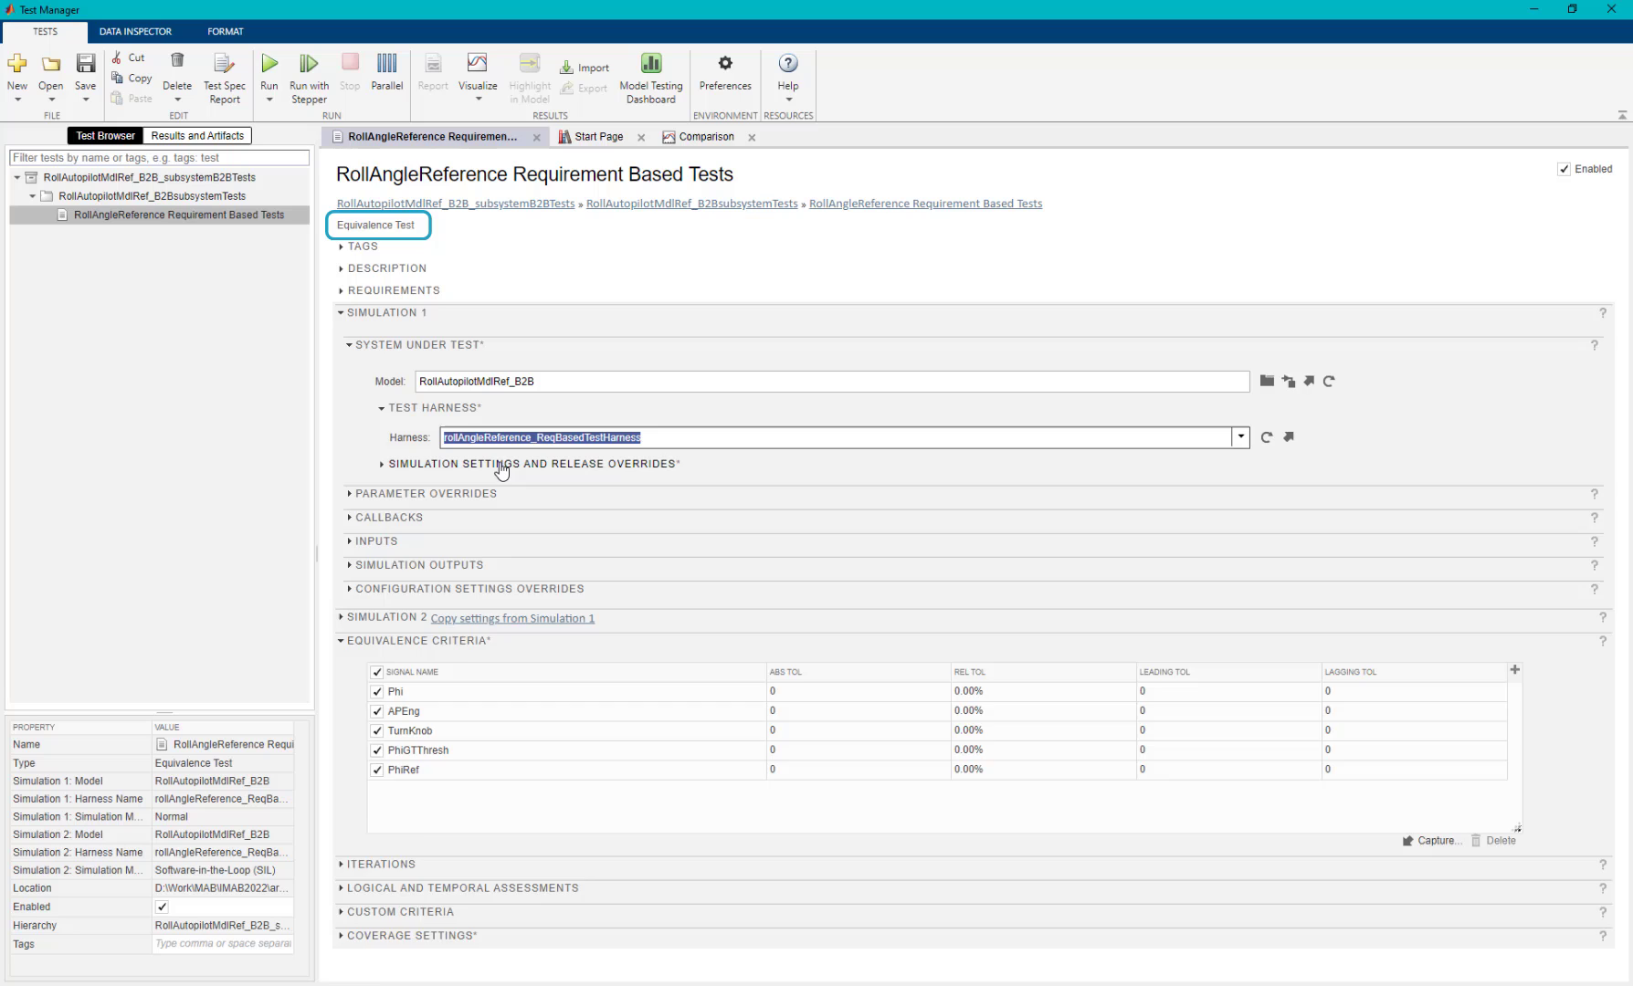
left_click(502, 466)
double_click(554, 494)
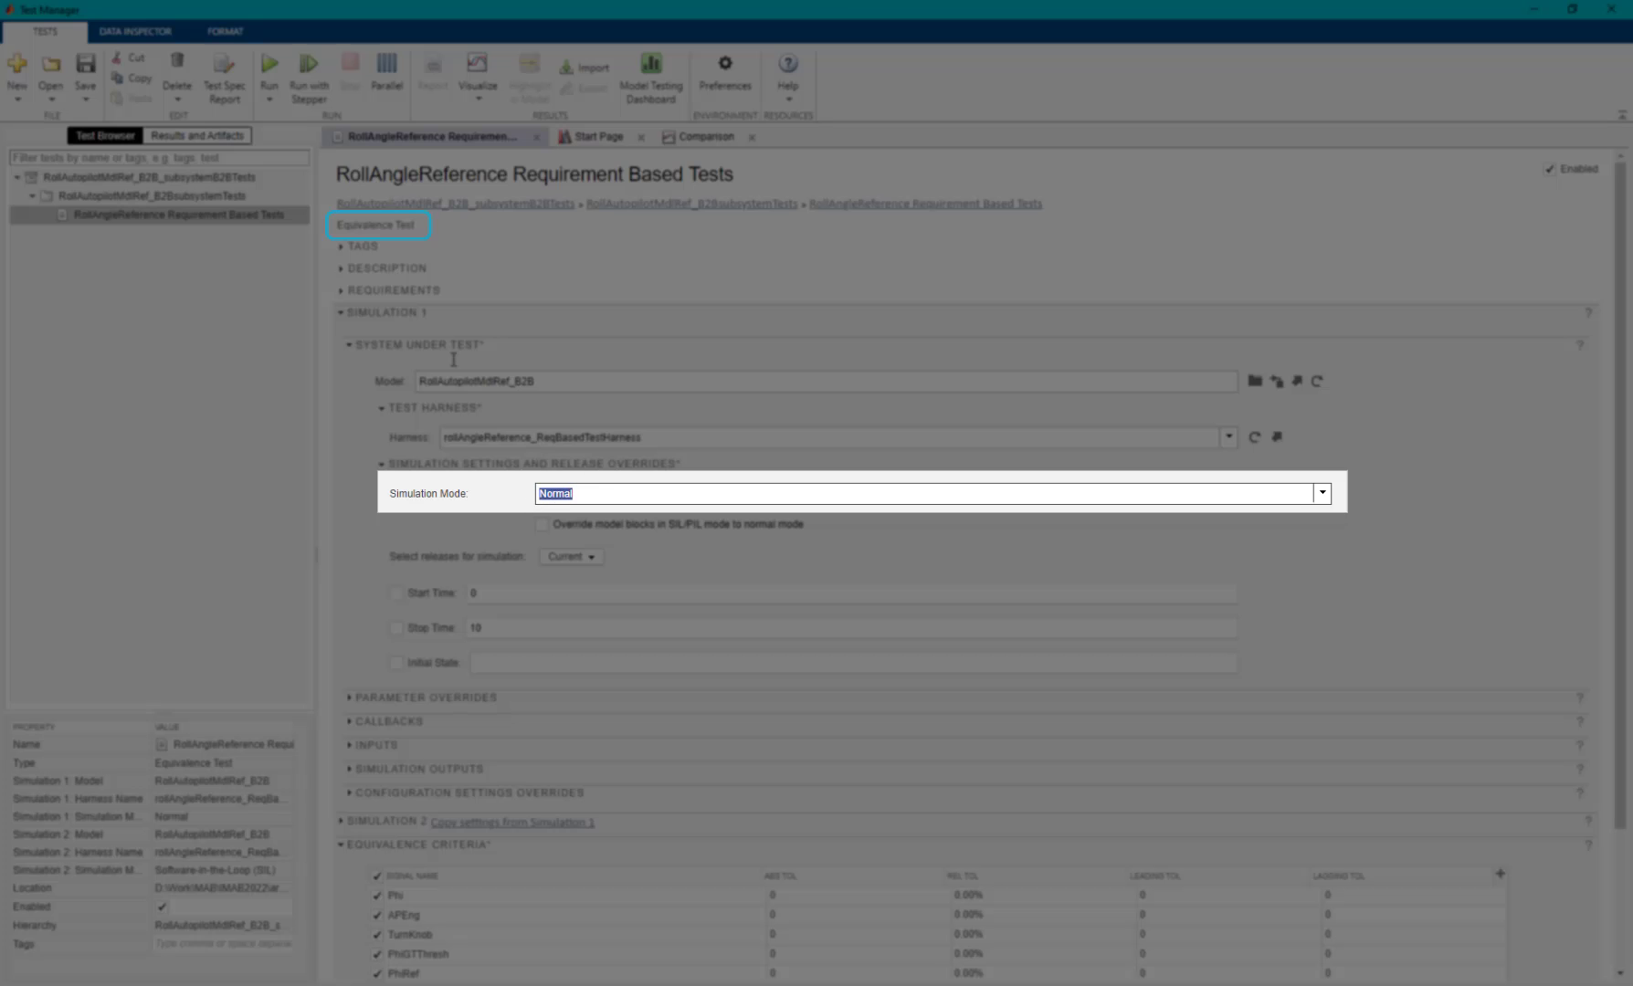
left_click(413, 312)
Confirm Simulation 2 runs in Software-in-the-Loop (SIL) mode, then view the Phi equivalence criterion.
left_click(413, 336)
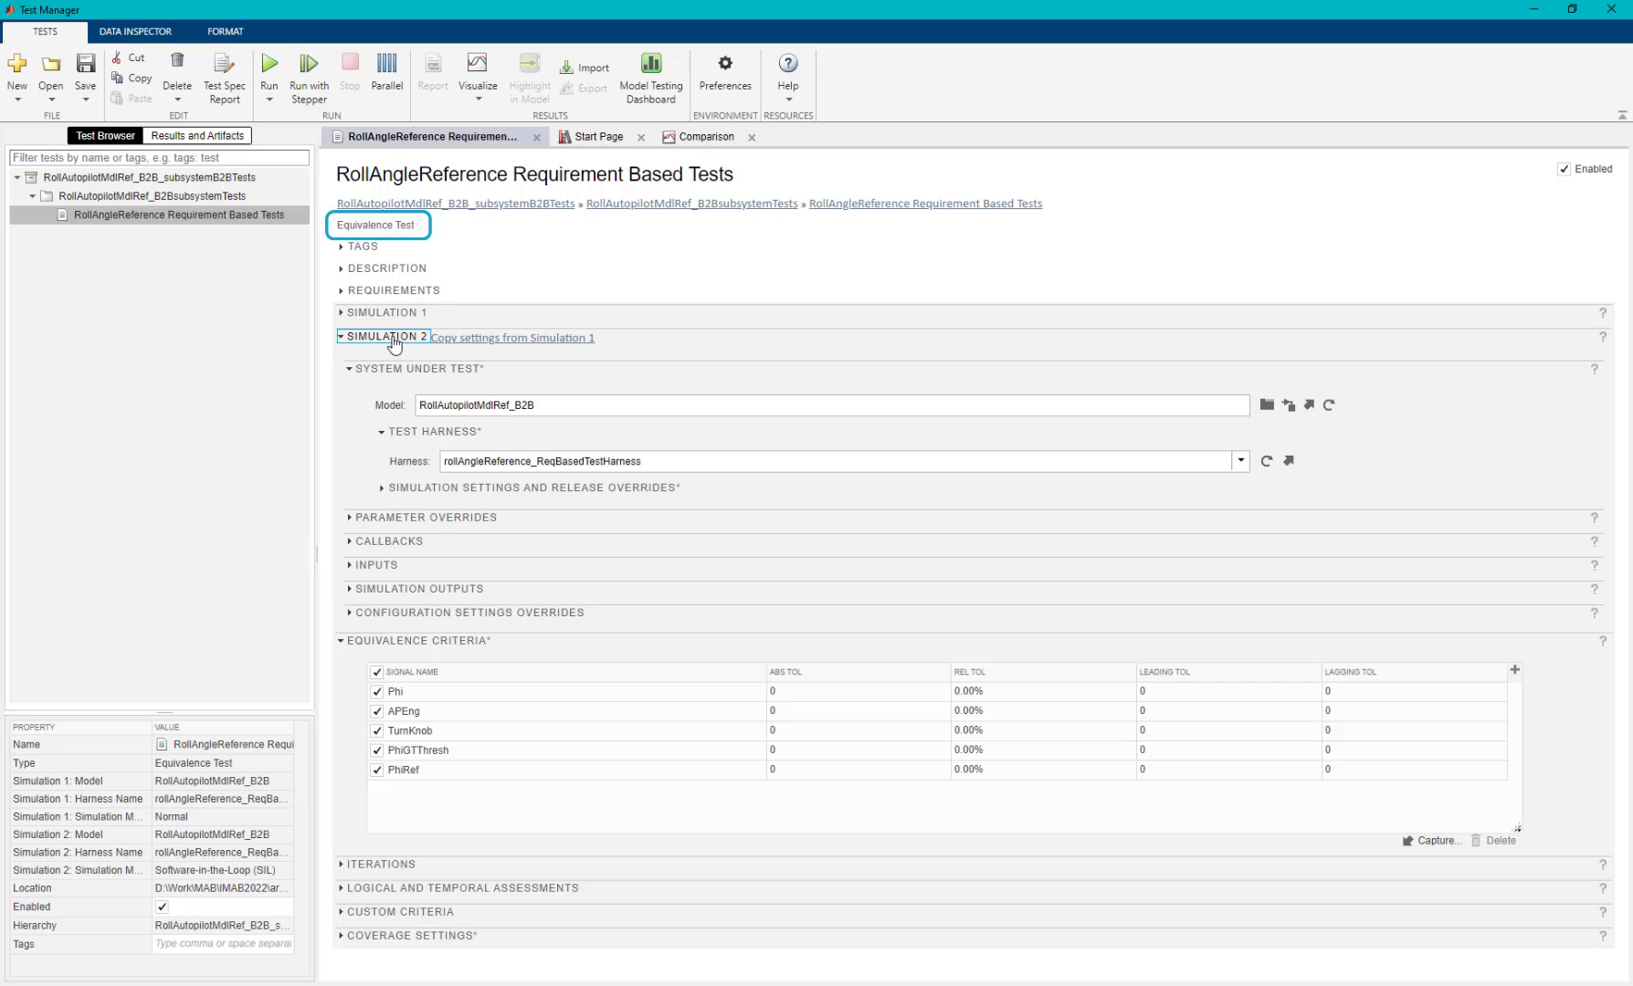
double_click(519, 403)
left_click(573, 412)
double_click(604, 461)
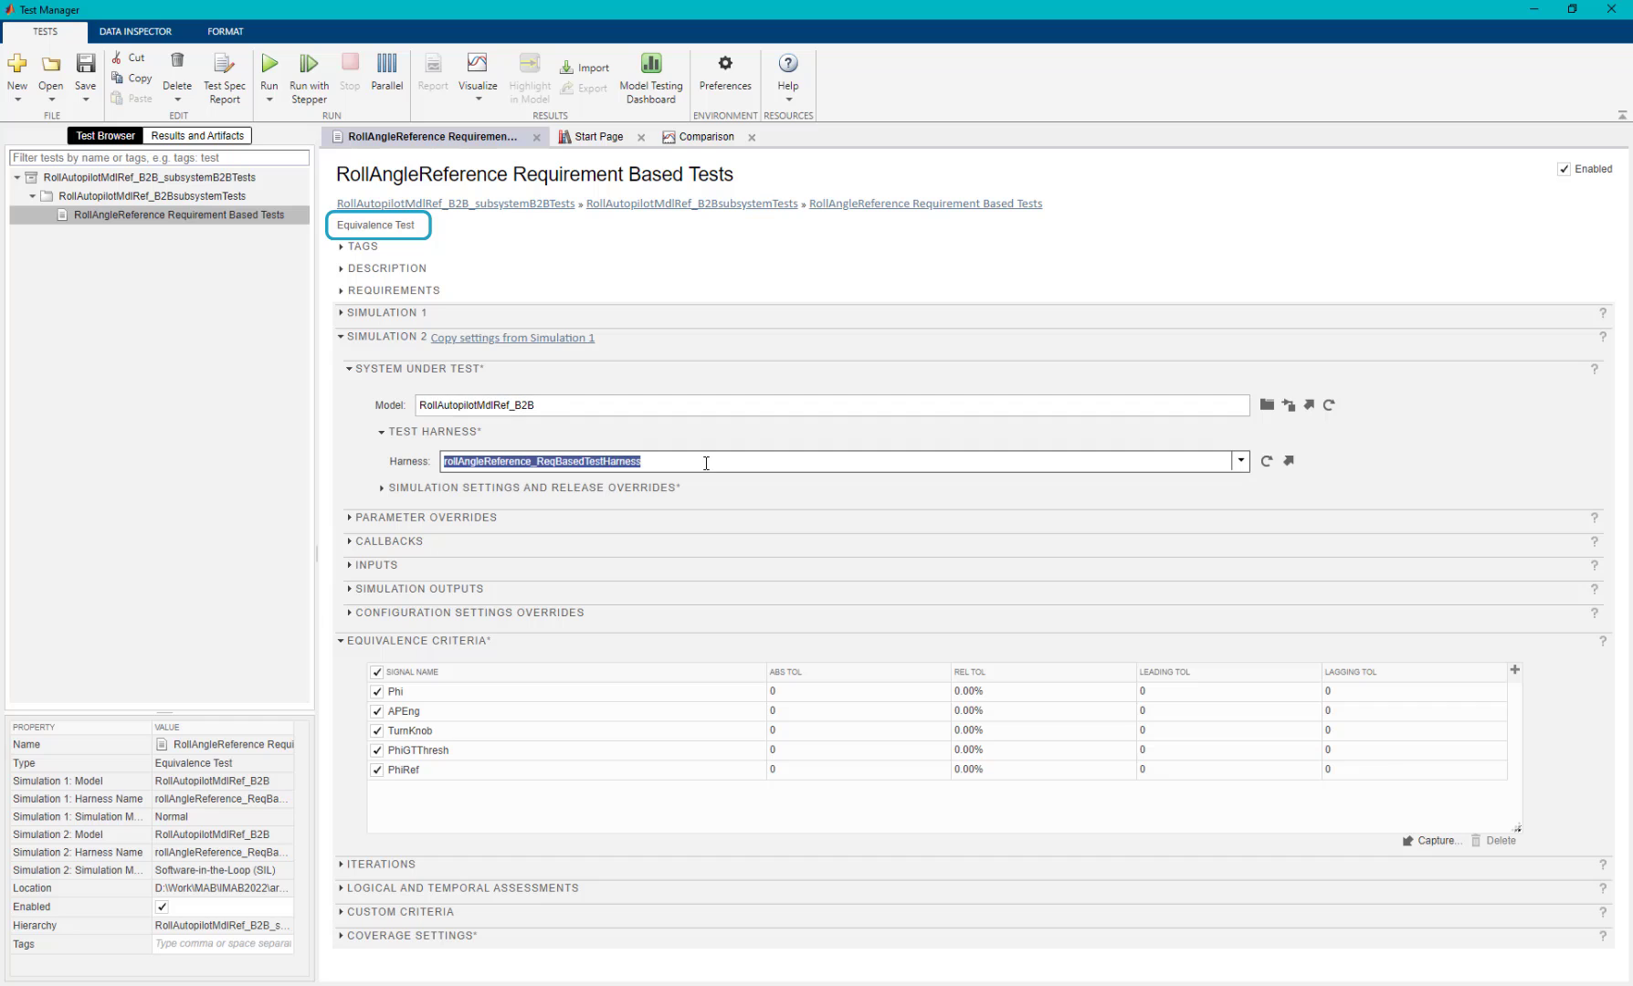
left_click(639, 487)
left_click(672, 518)
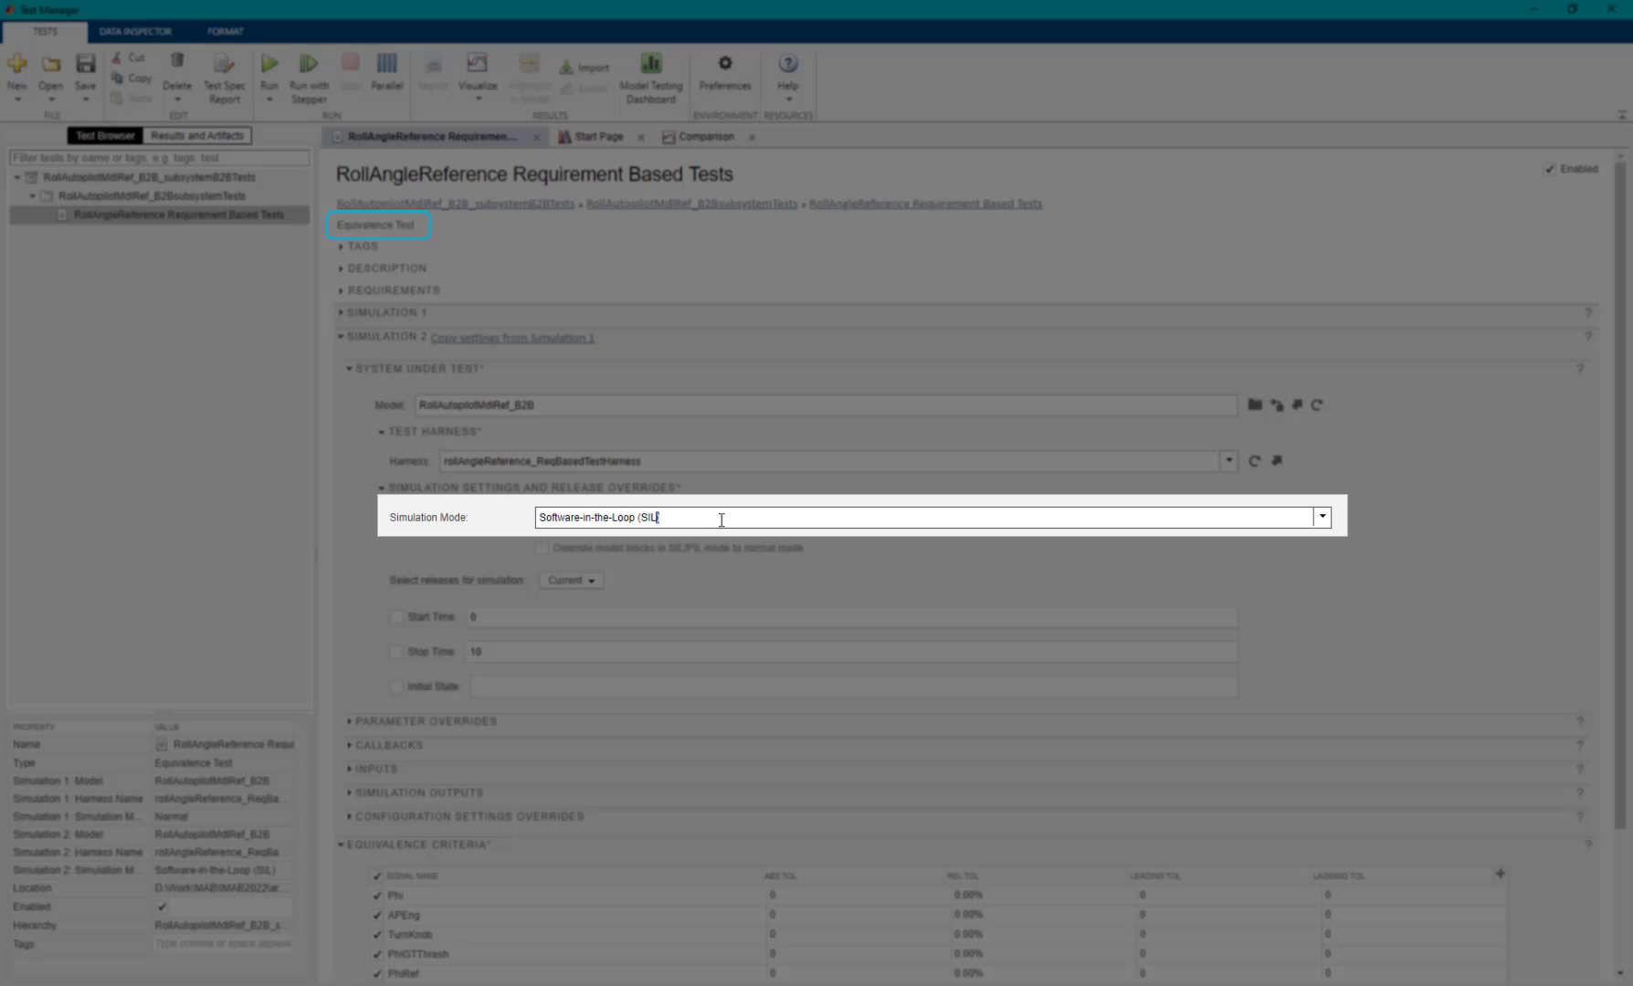
double_click(722, 520)
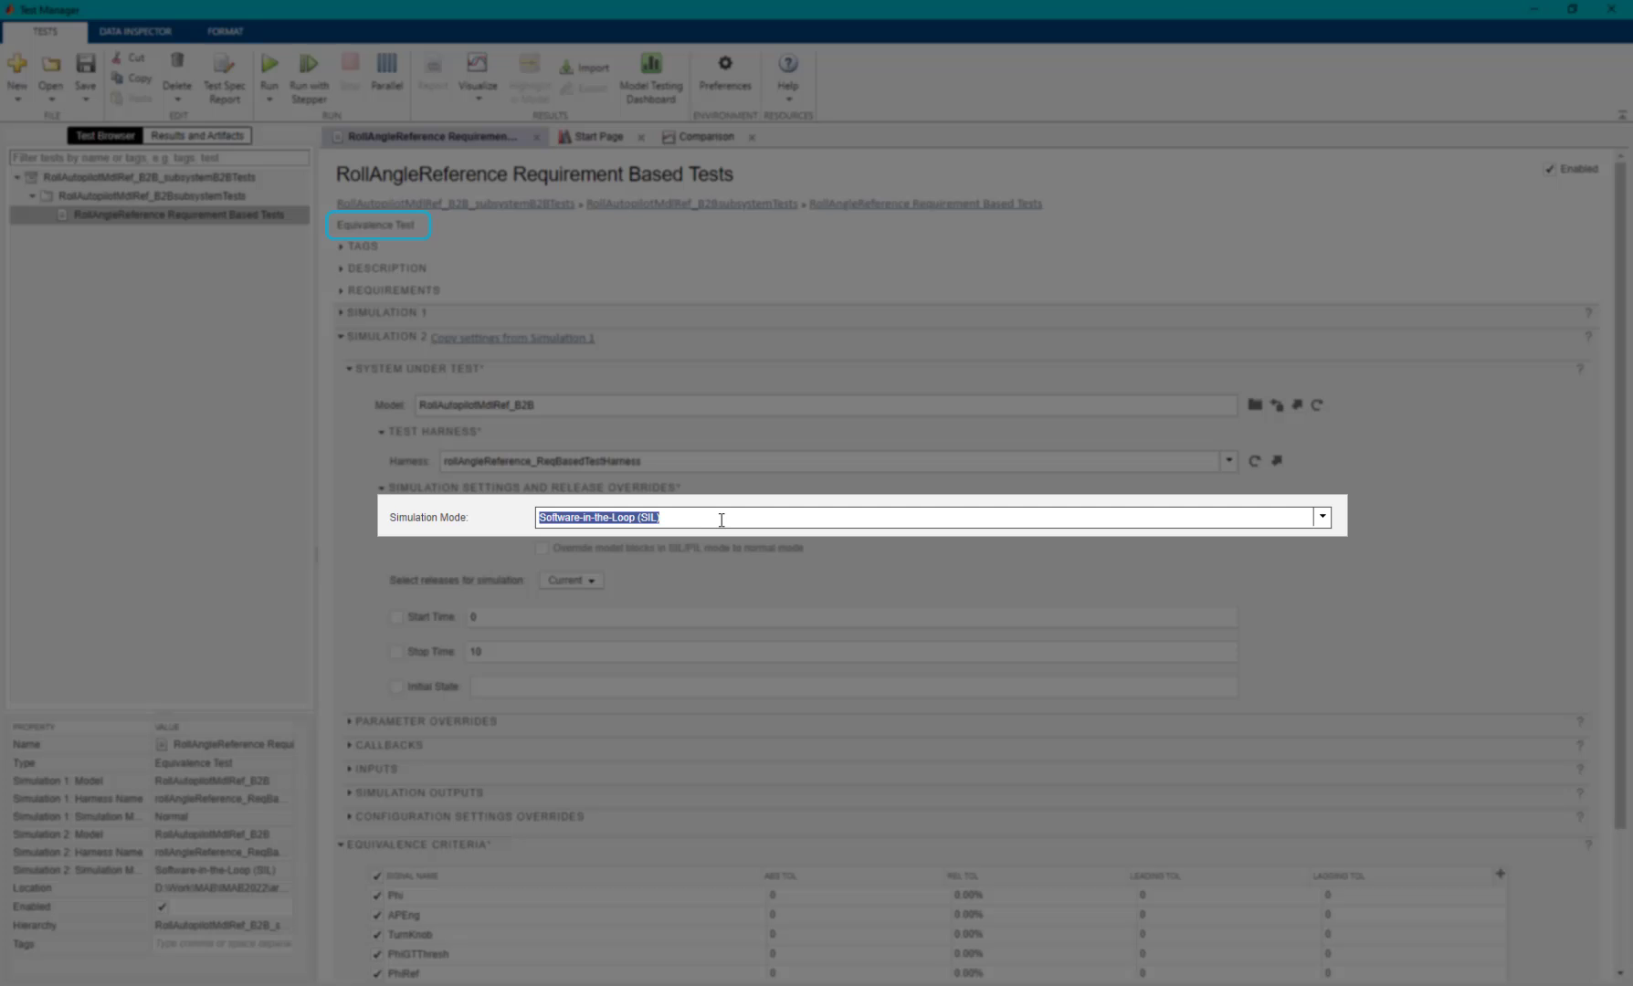
left_click(370, 336)
left_click(491, 410)
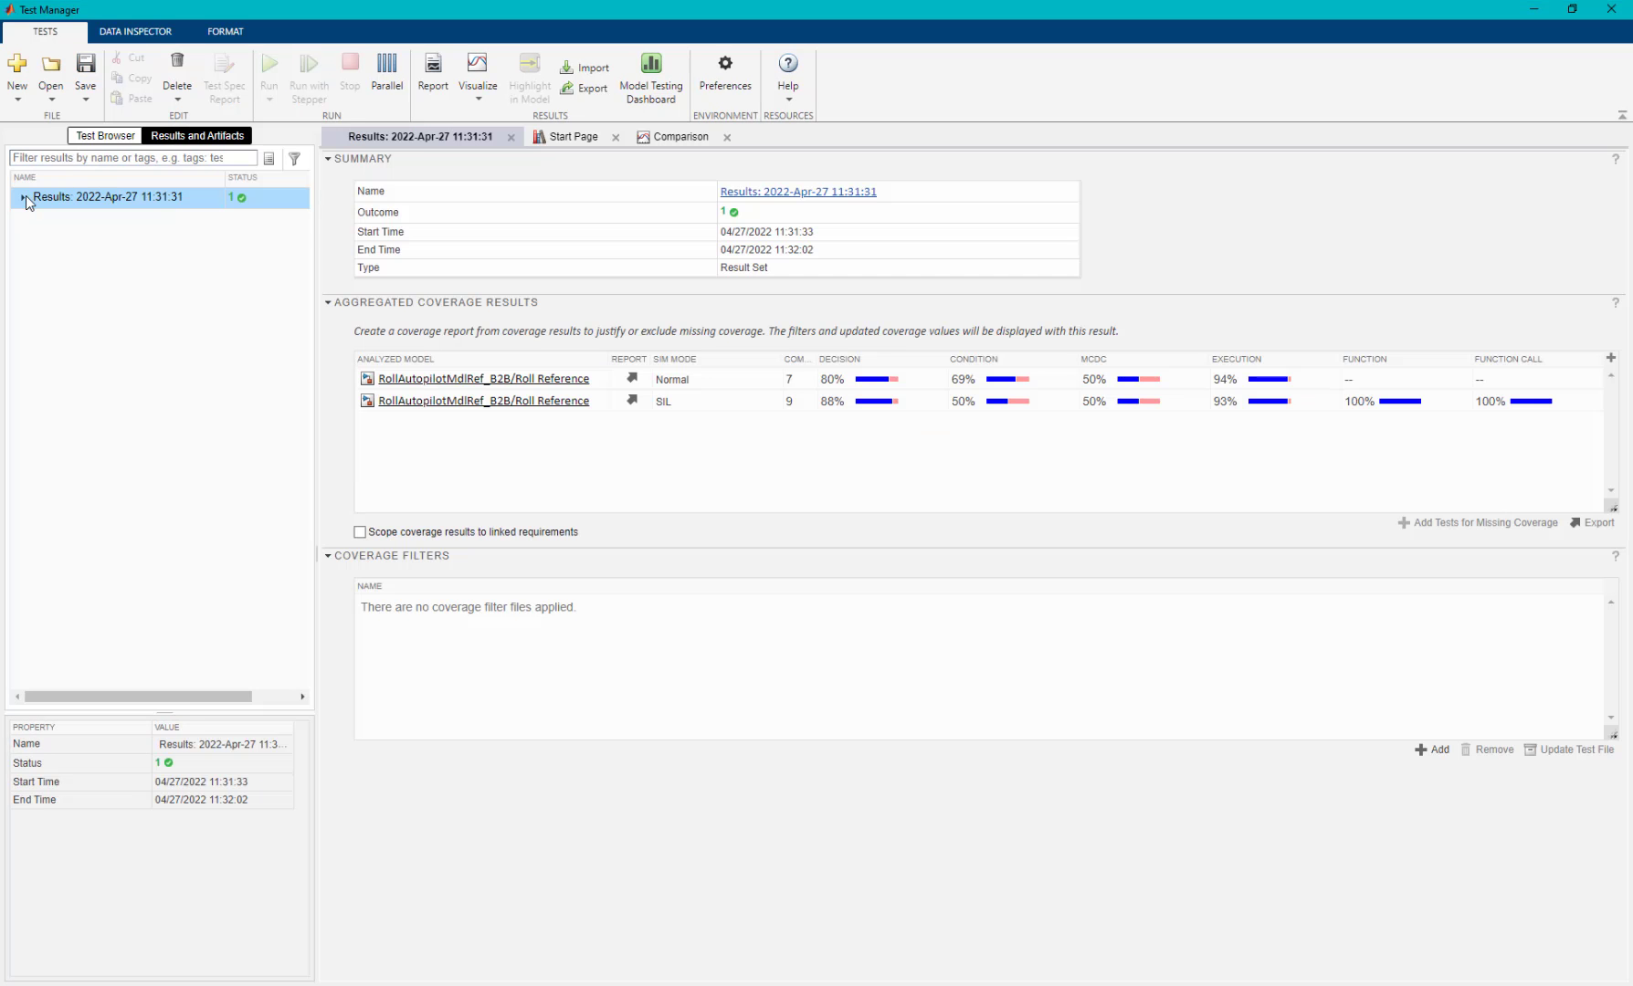
Run the equivalence test and compare the Phi signal between the Normal and SIL simulations.
left_click(23, 197)
left_click(35, 218)
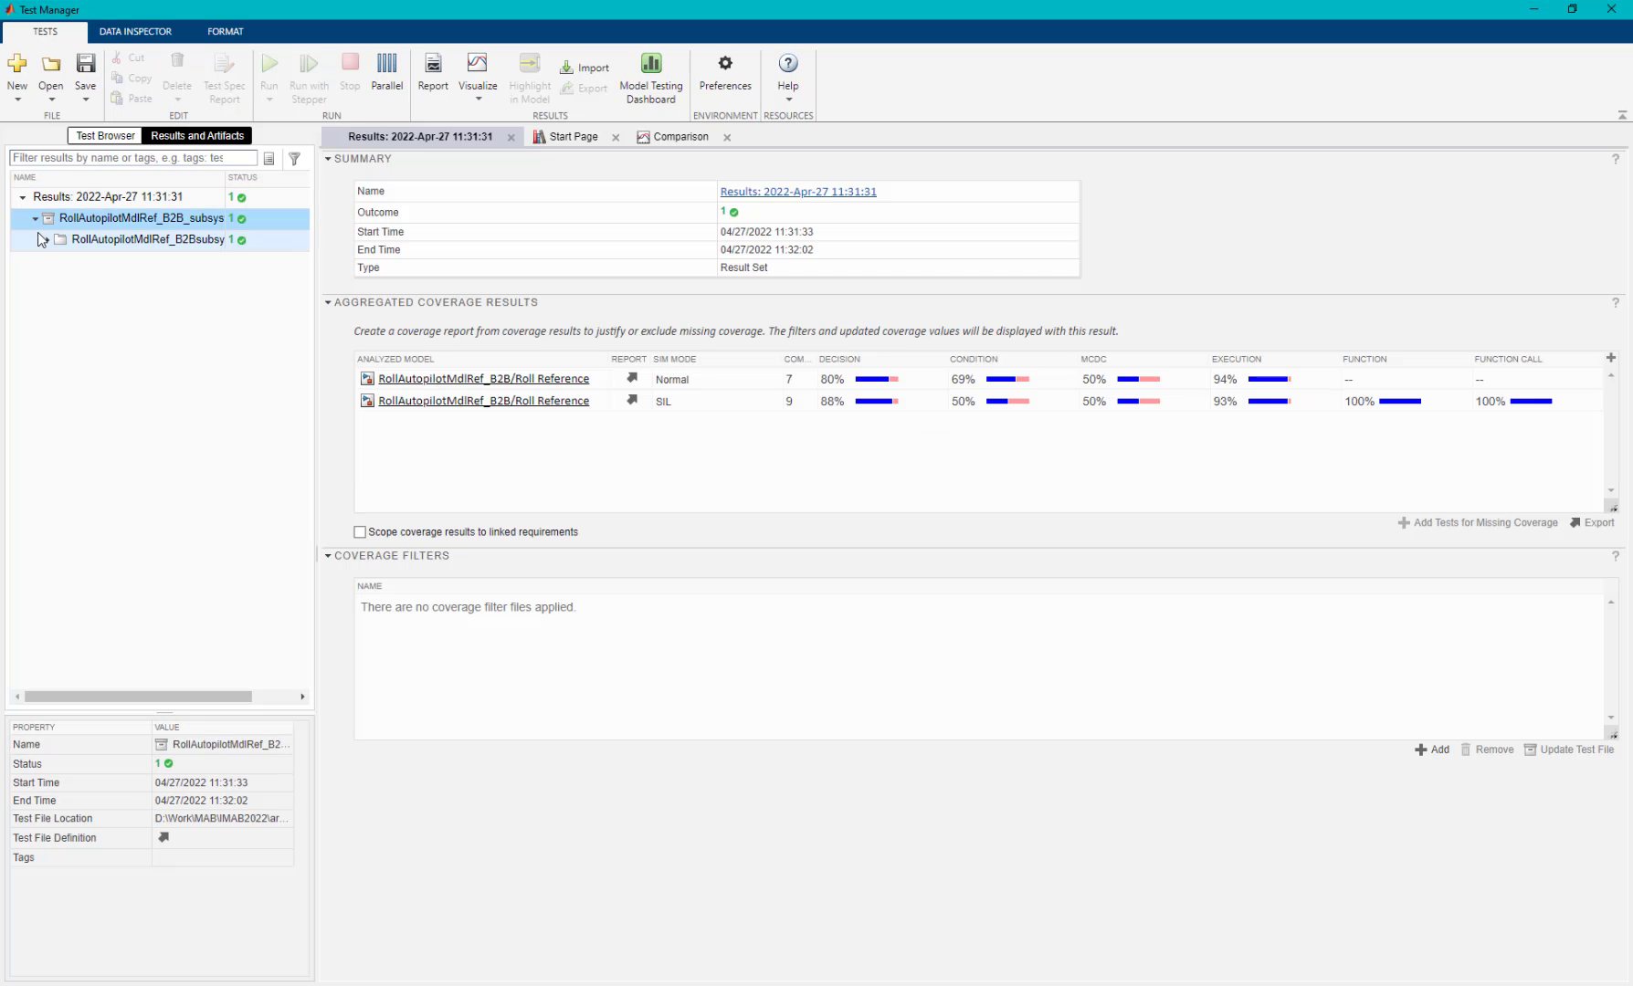
left_click(46, 239)
left_click(60, 261)
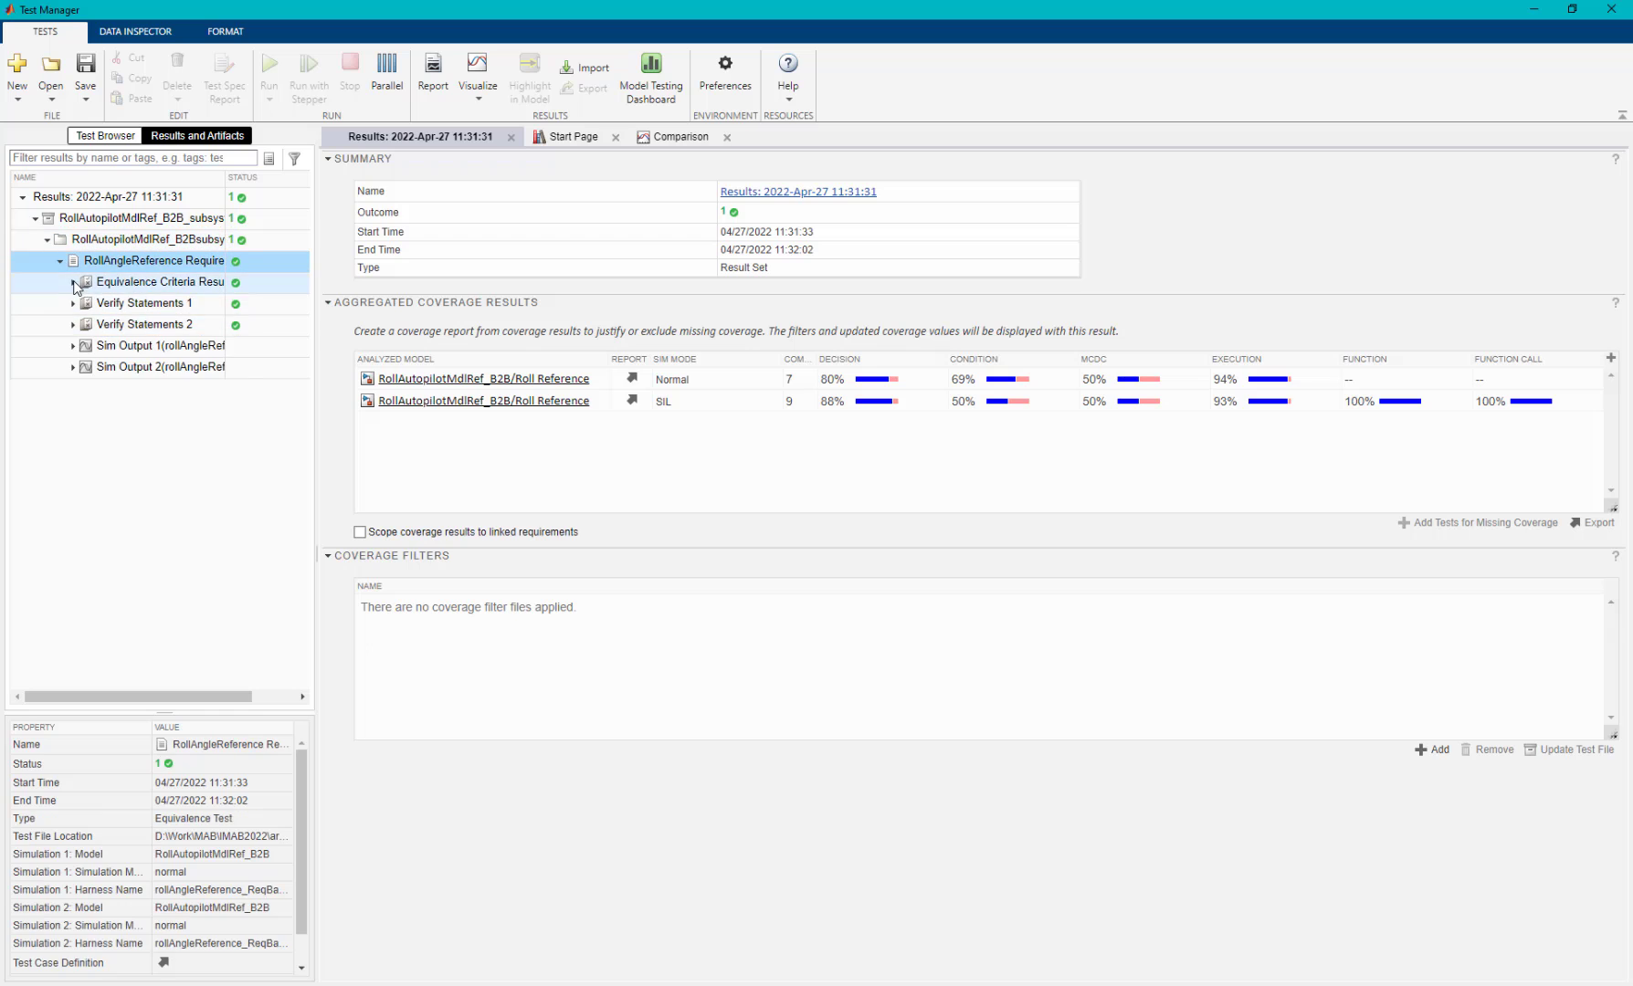
left_click(73, 282)
left_click(101, 303)
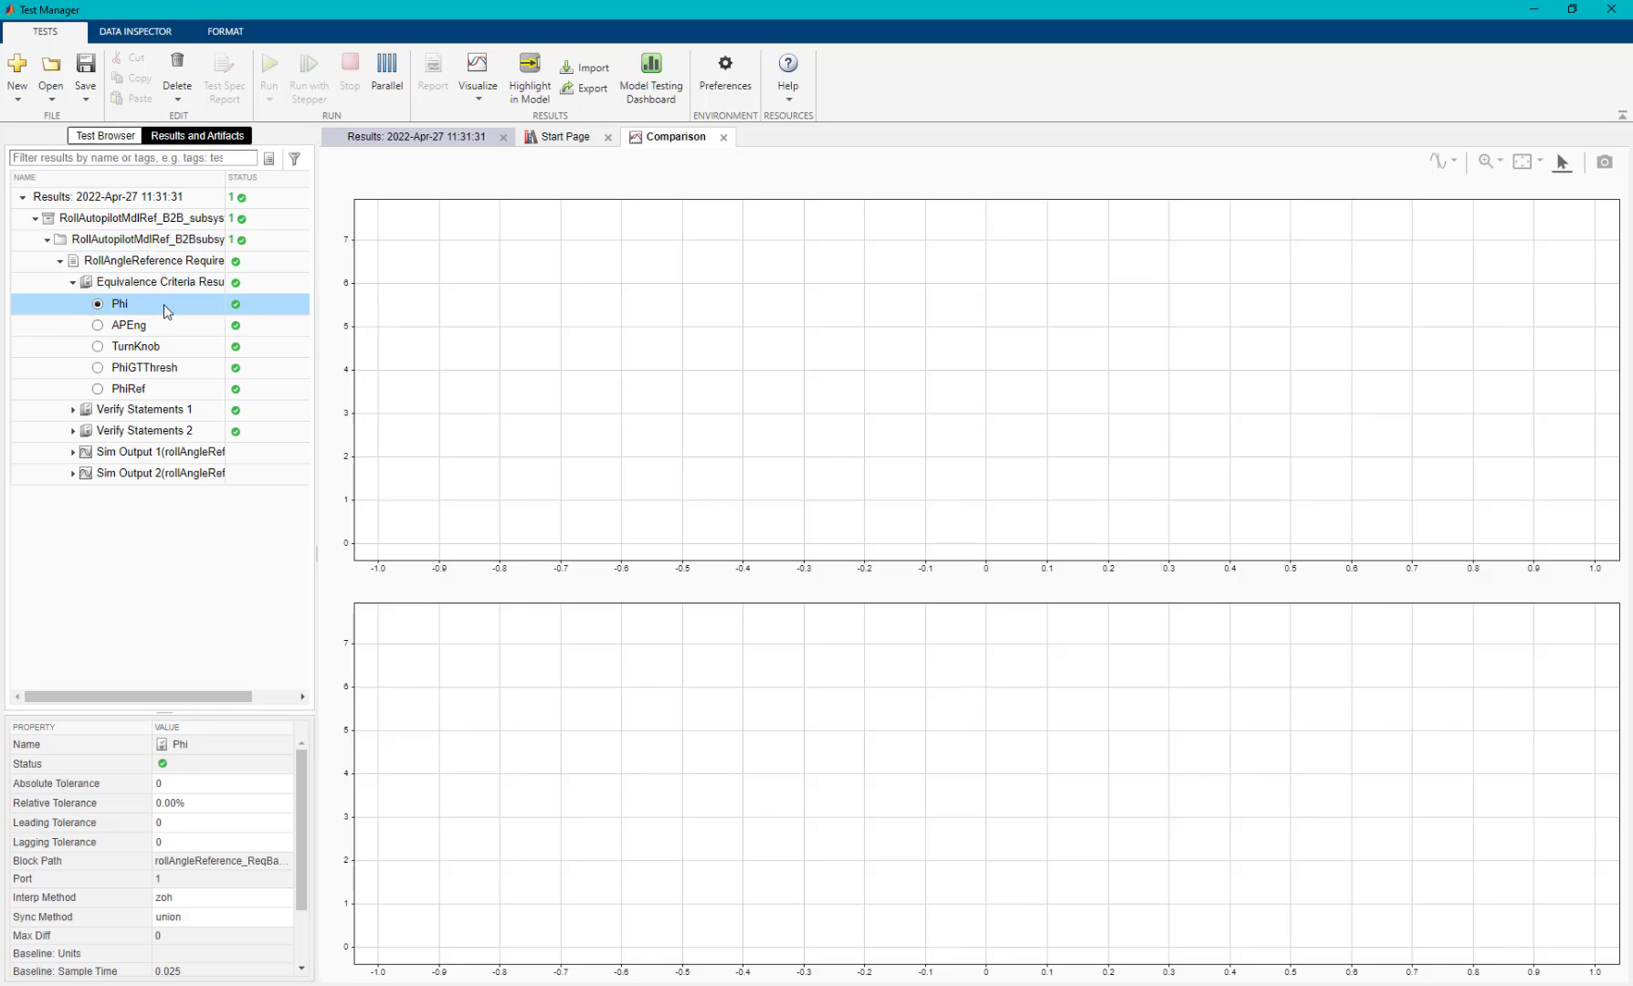
Review the results summary: Roll Reference SIL coverage at 88% decision, 50% condition, 50% MCDC.
left_click(35, 218)
left_click(100, 197)
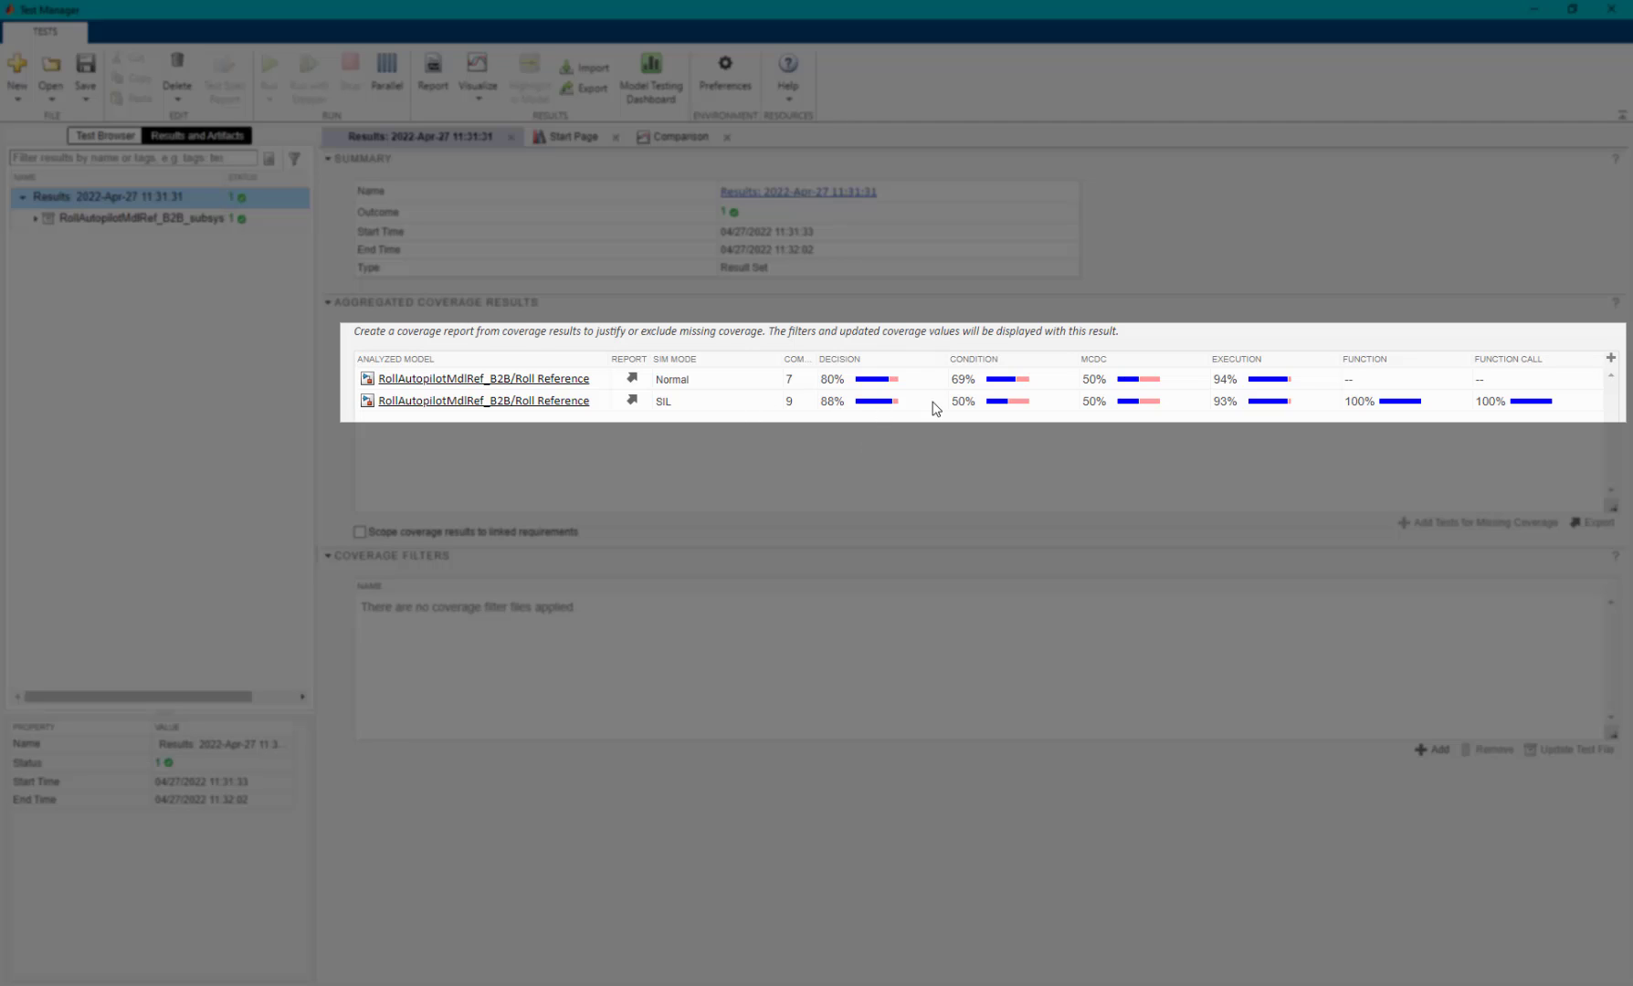
left_click(936, 405)
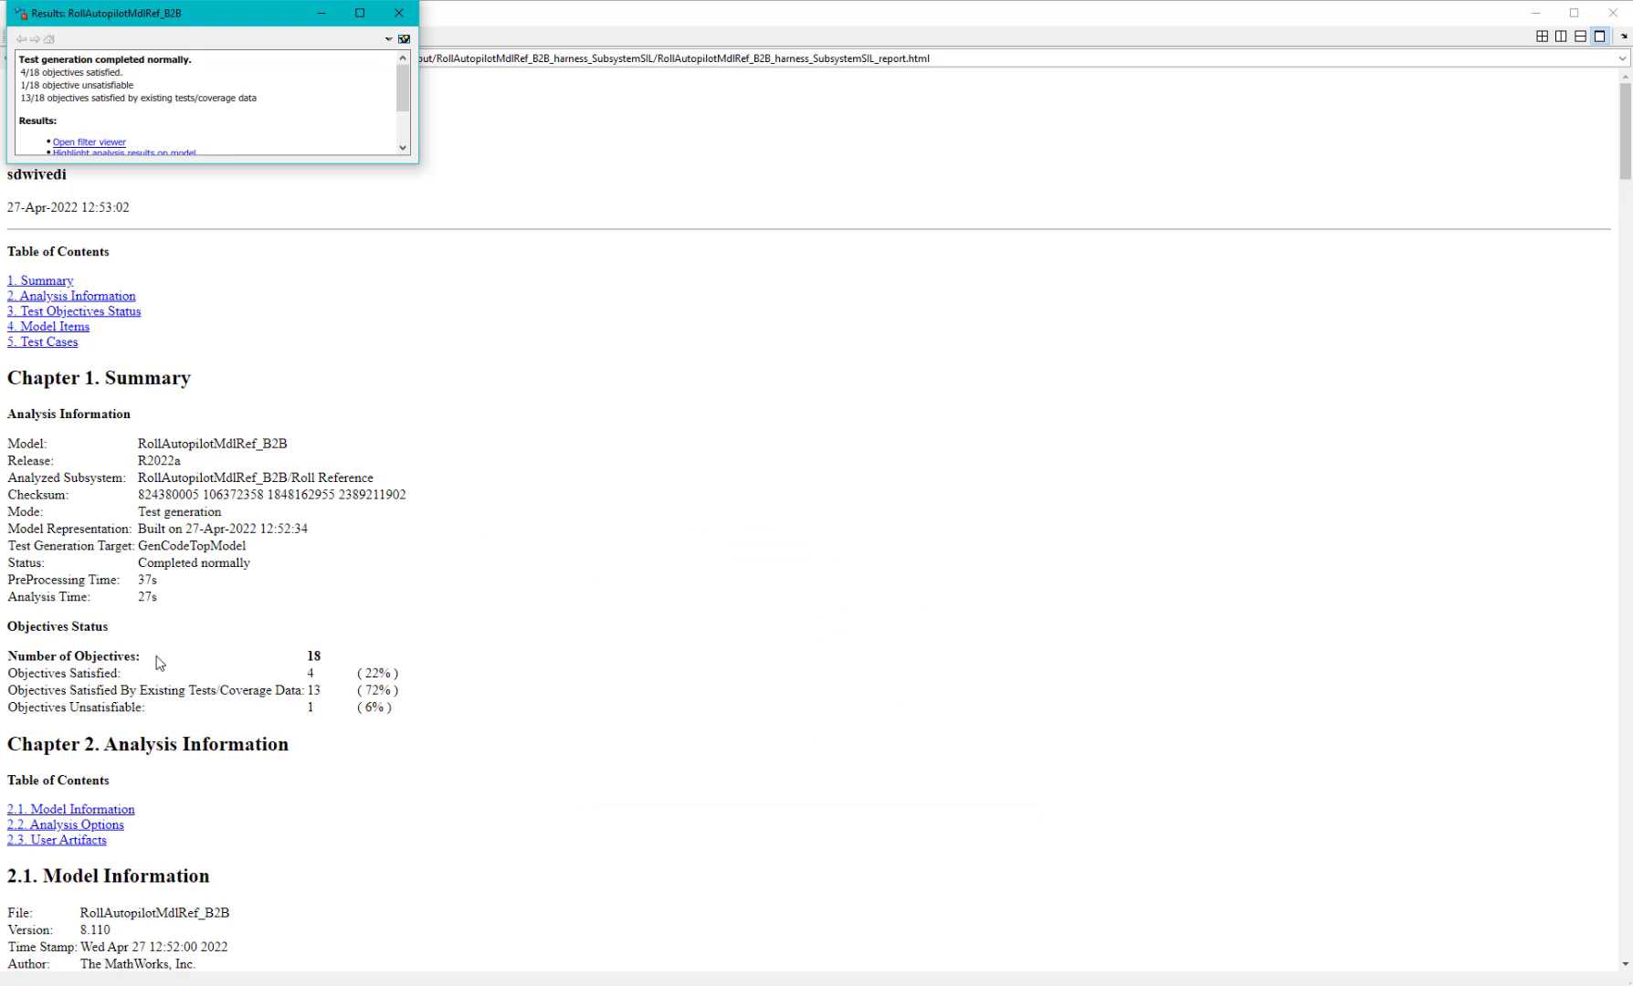
Go to the report's 3.3 Objectives Unsatisfiable section listing the unreachable rtb_refswitch == ailCmdPhiGTThresh condition.
scroll(301, 709, "down", 10)
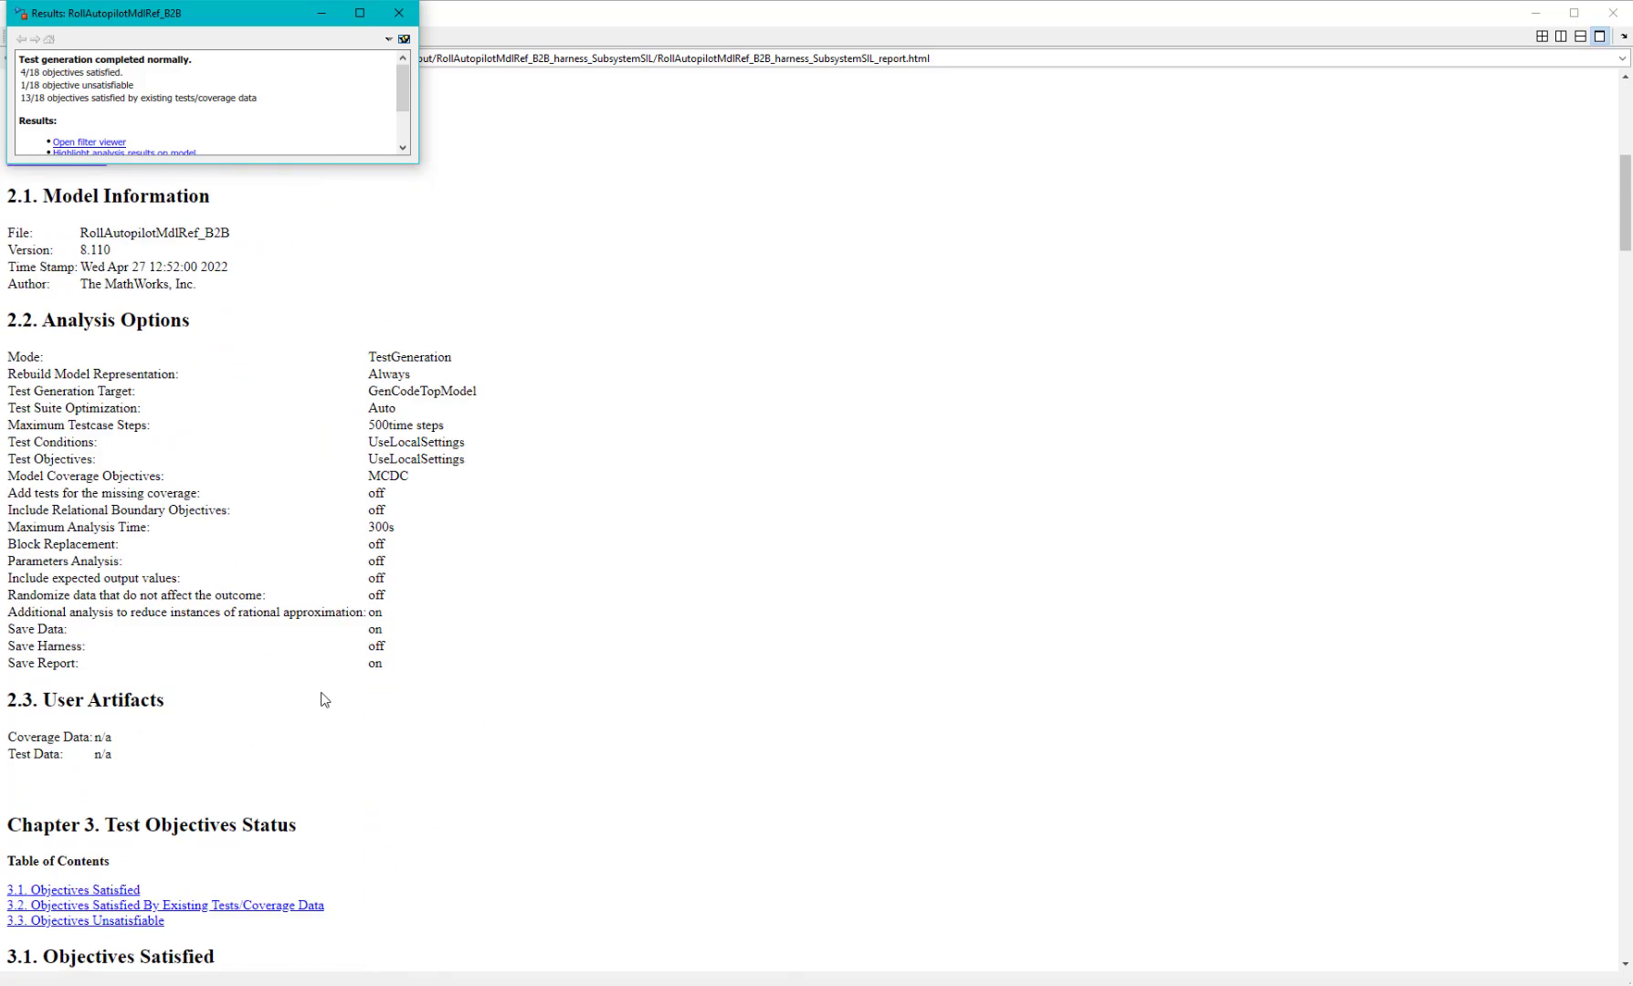
left_click(143, 751)
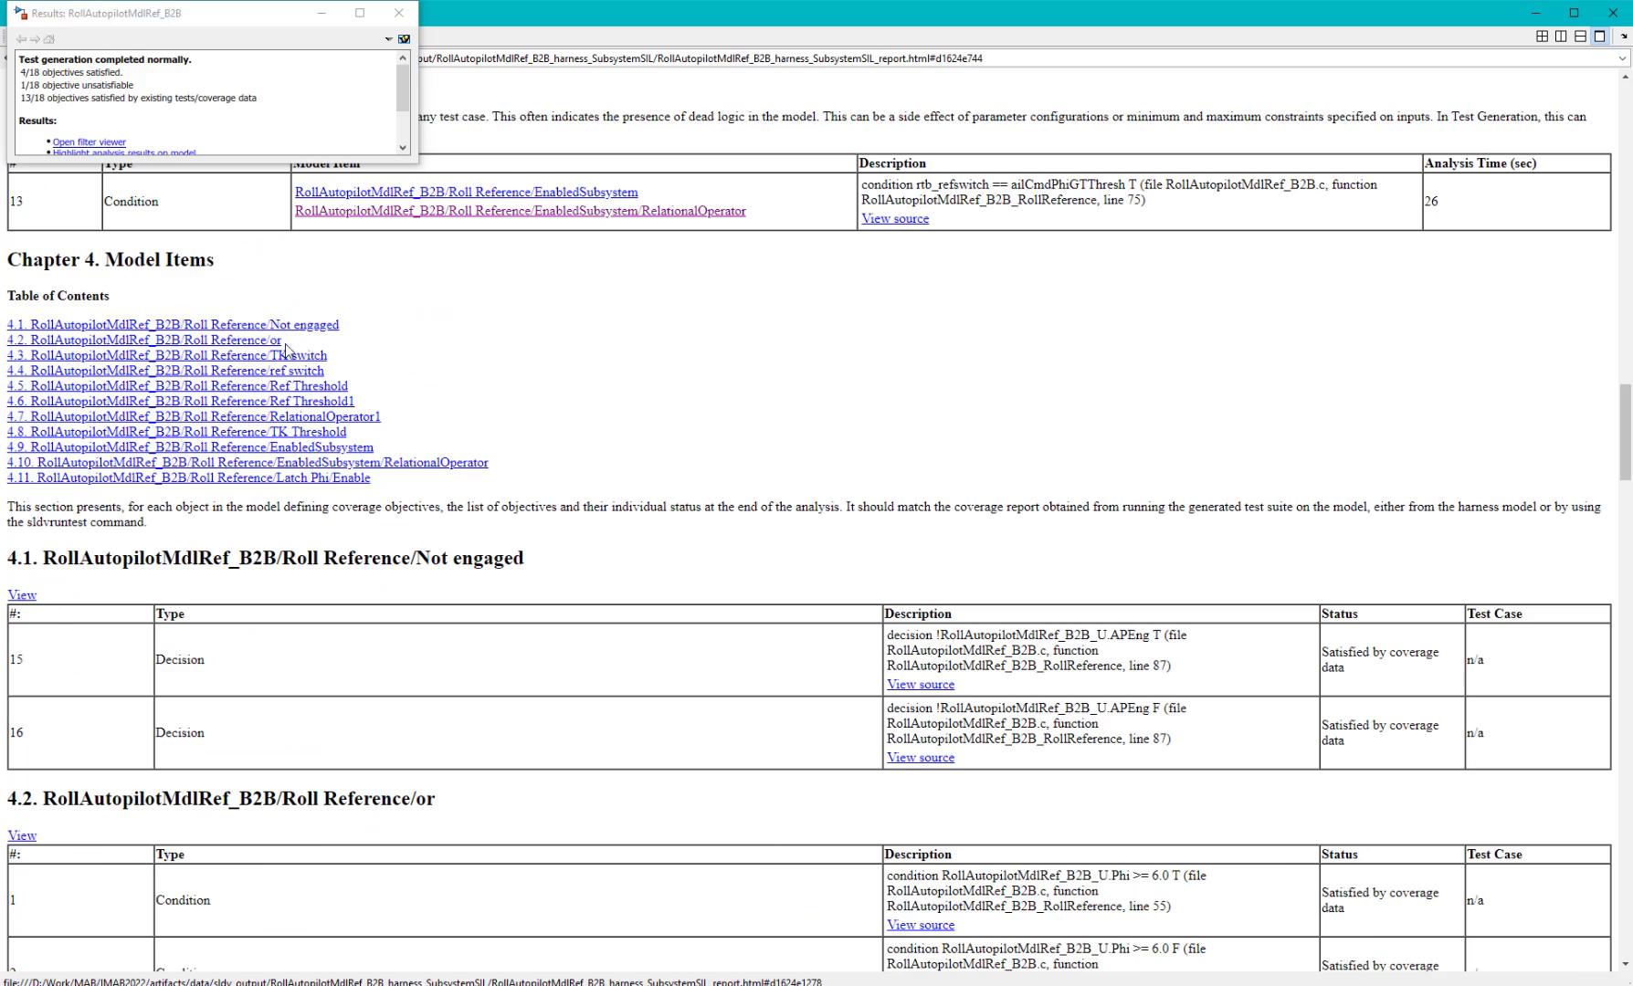
left_click(321, 13)
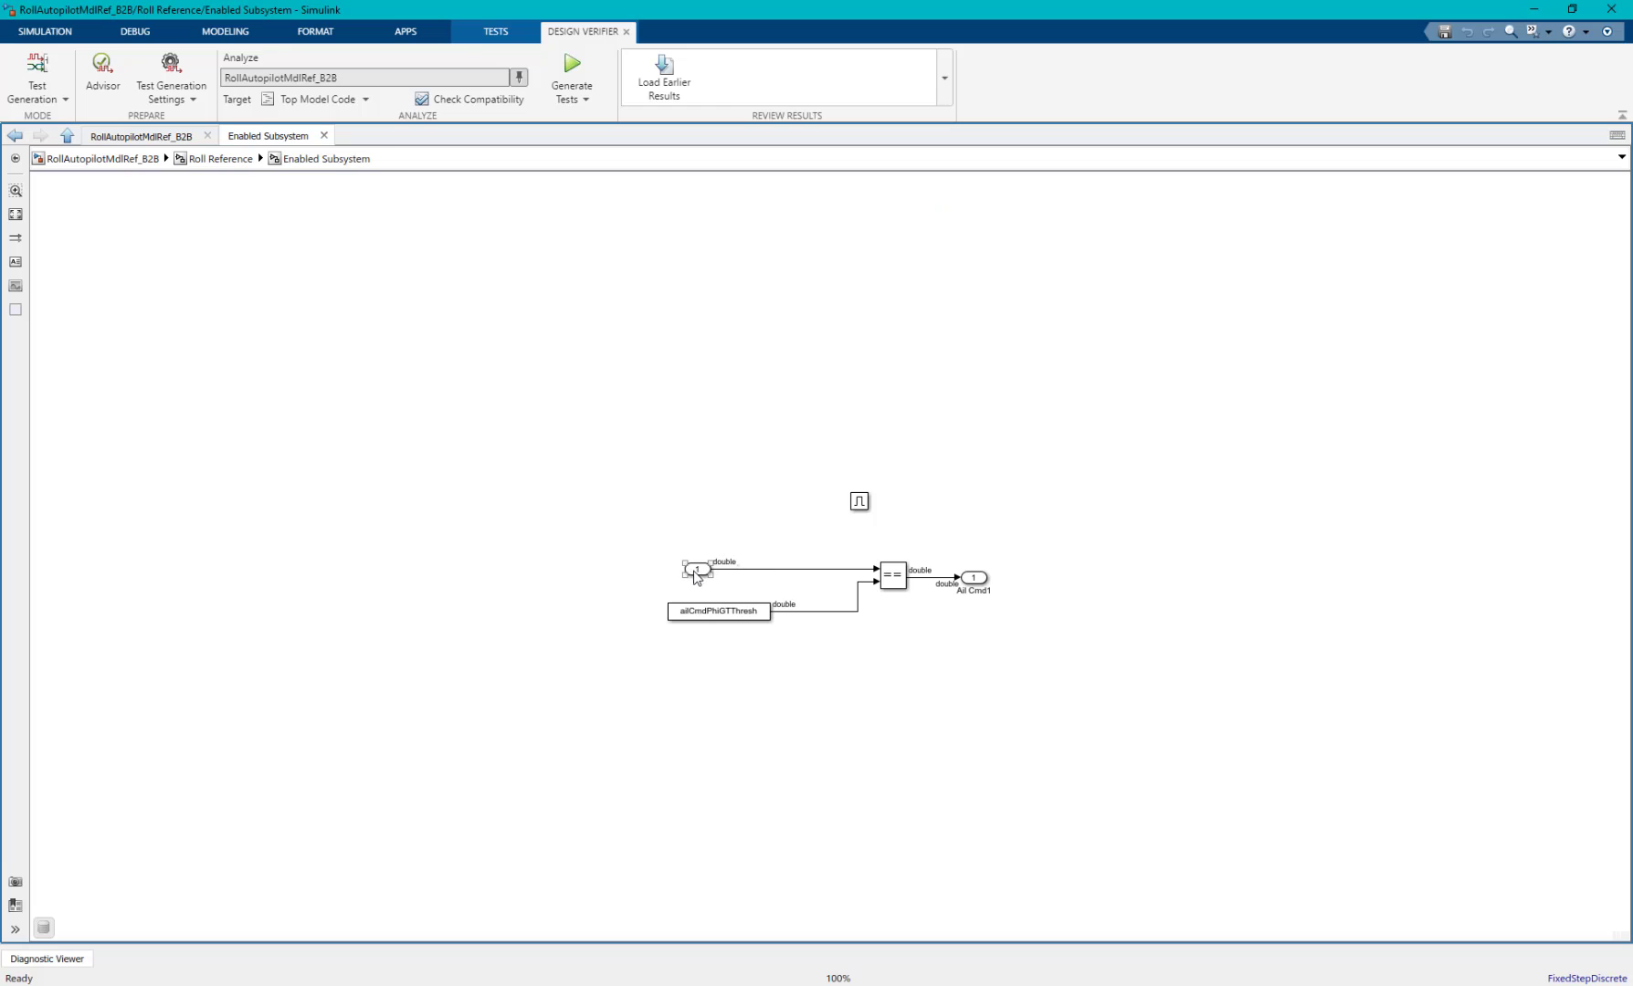
Verify the ailCmdPhiGTThresh constant's parameter uses ExportedGlobal storage, then close both dialogs.
left_click(739, 570)
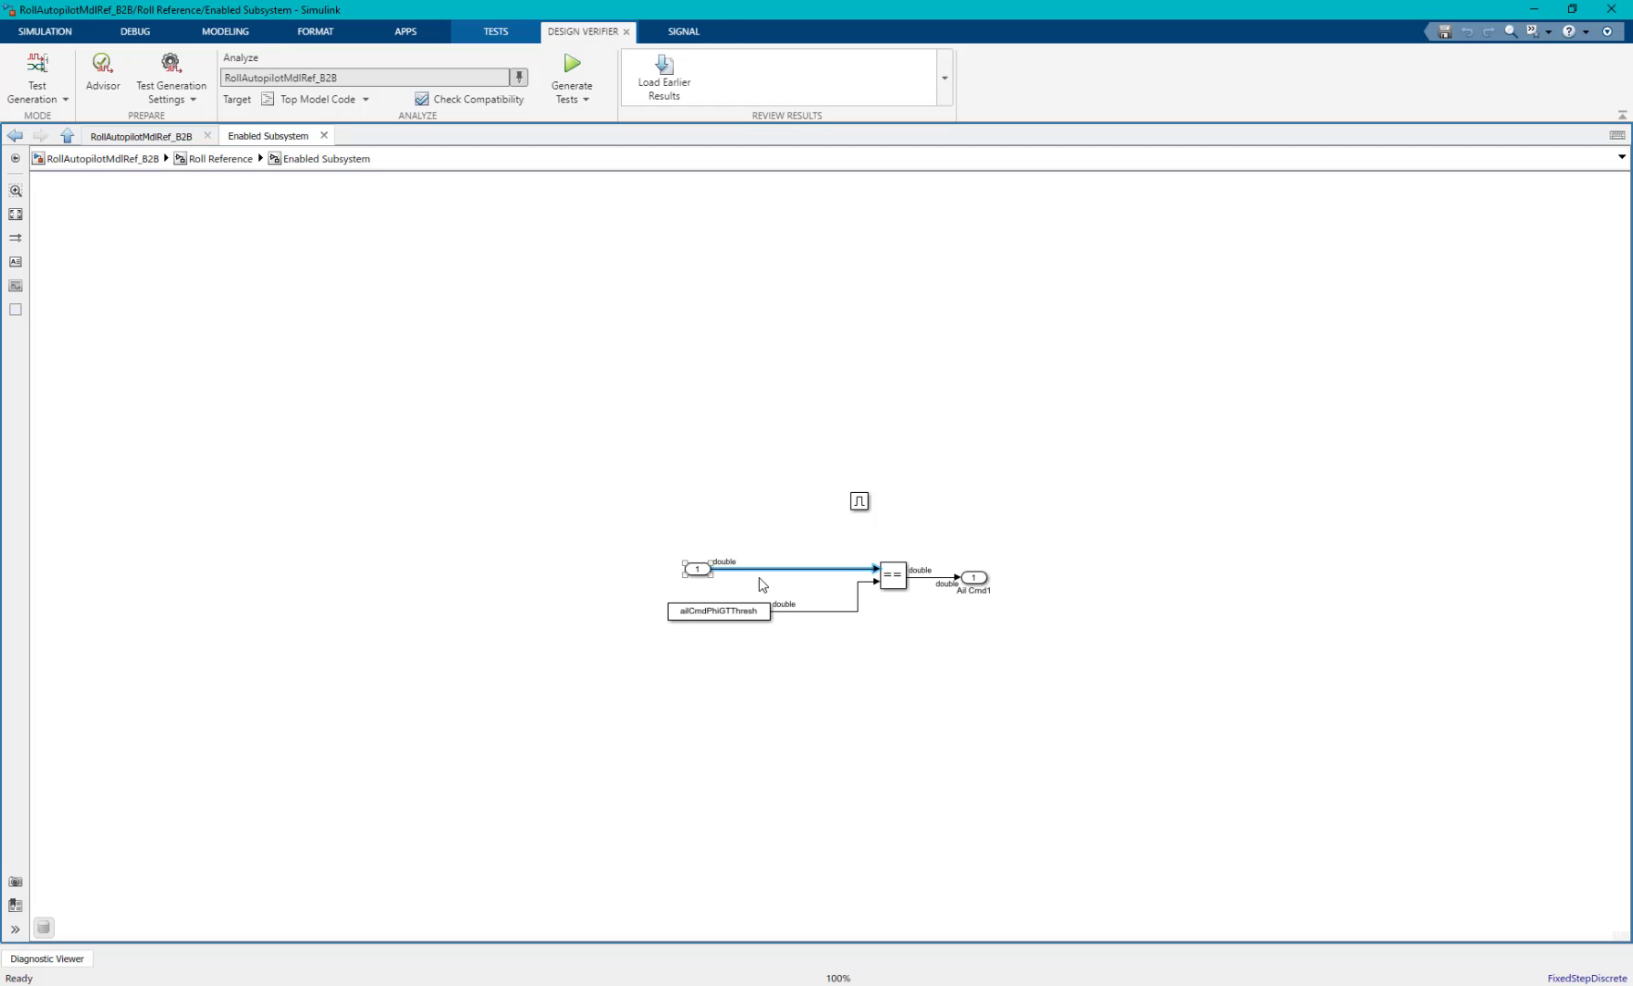
double_click(762, 612)
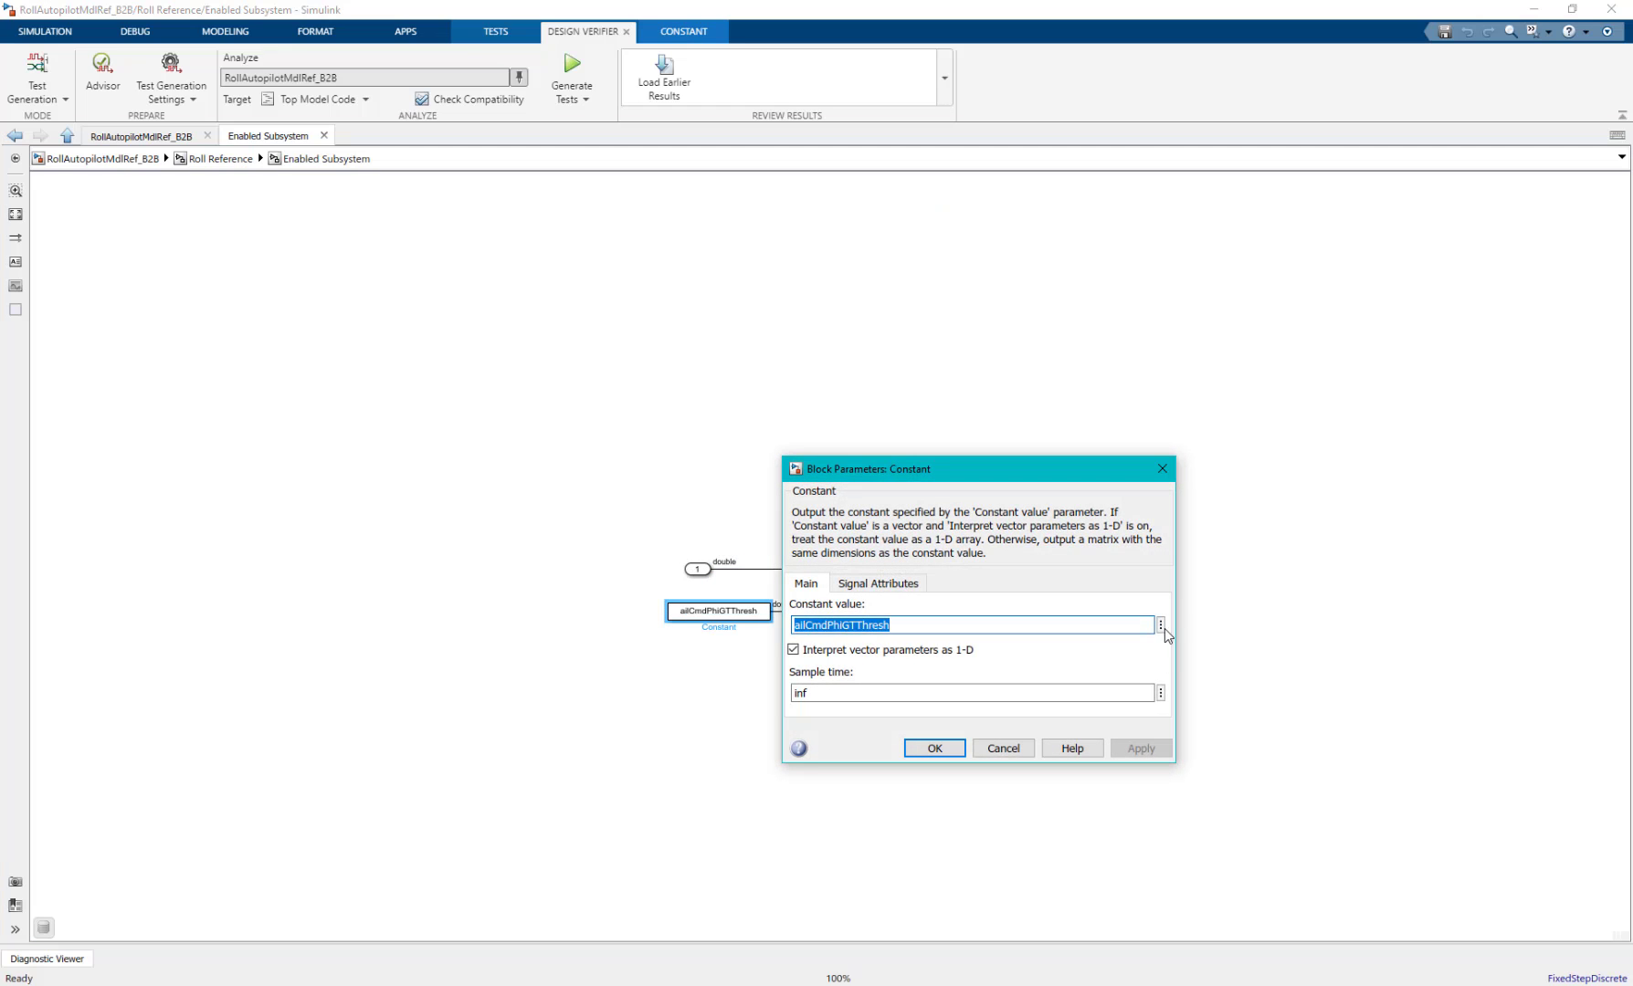
left_click(1161, 626)
left_click(1404, 645)
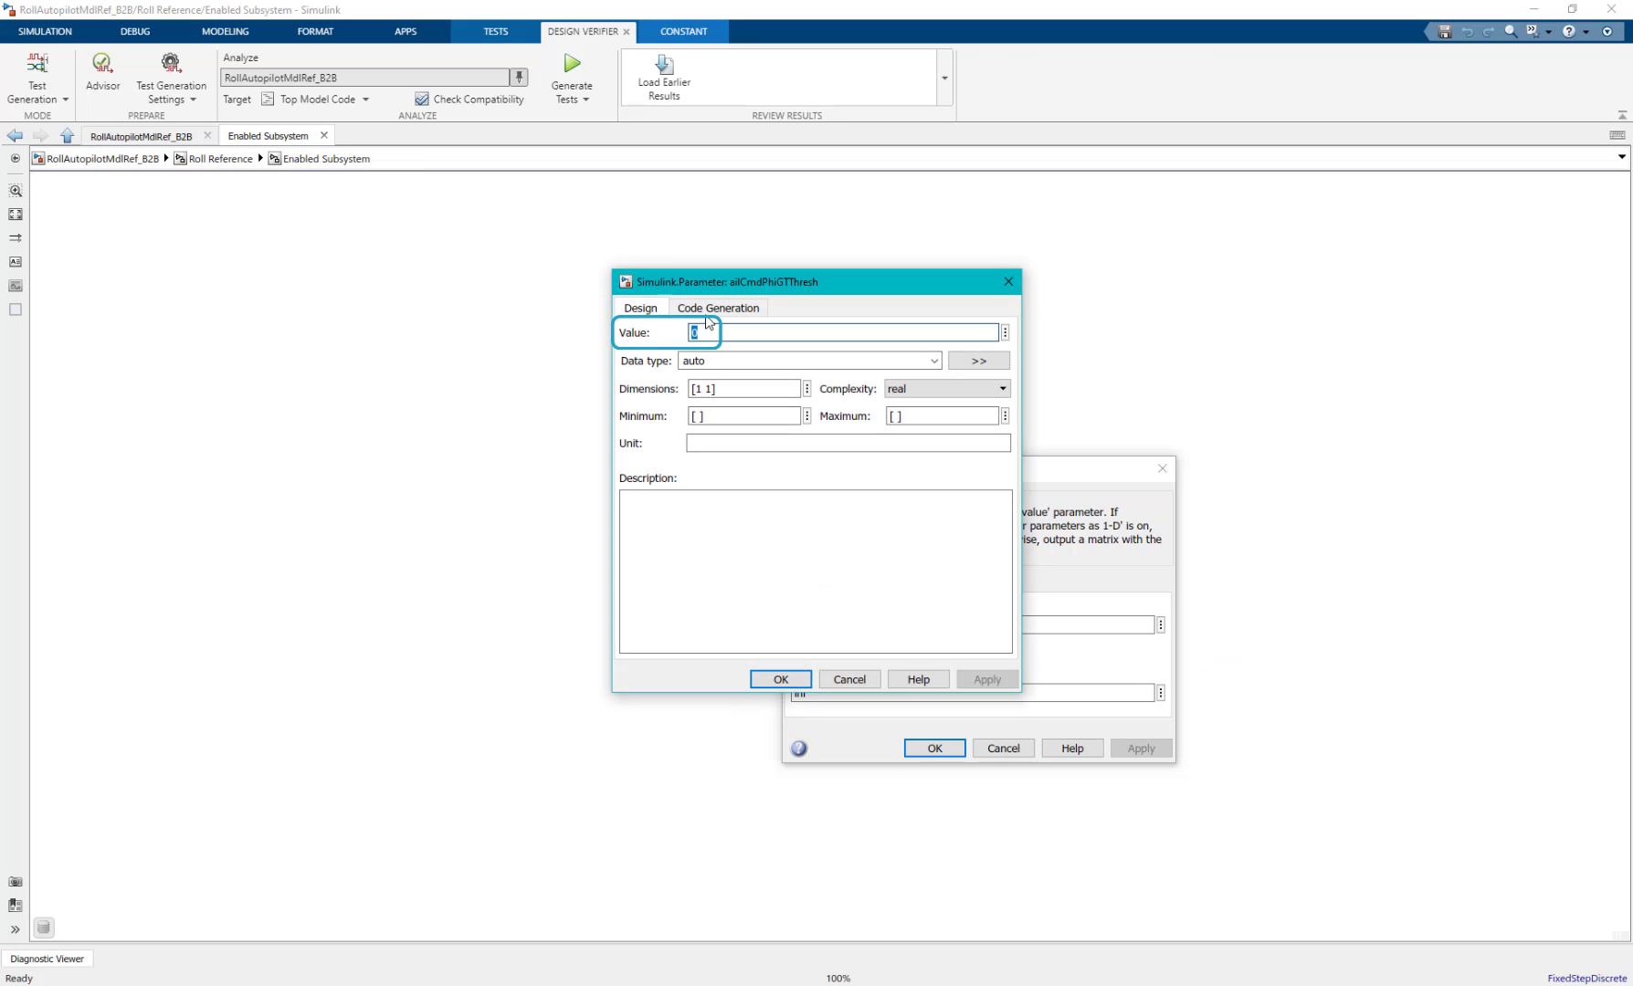
left_click(714, 310)
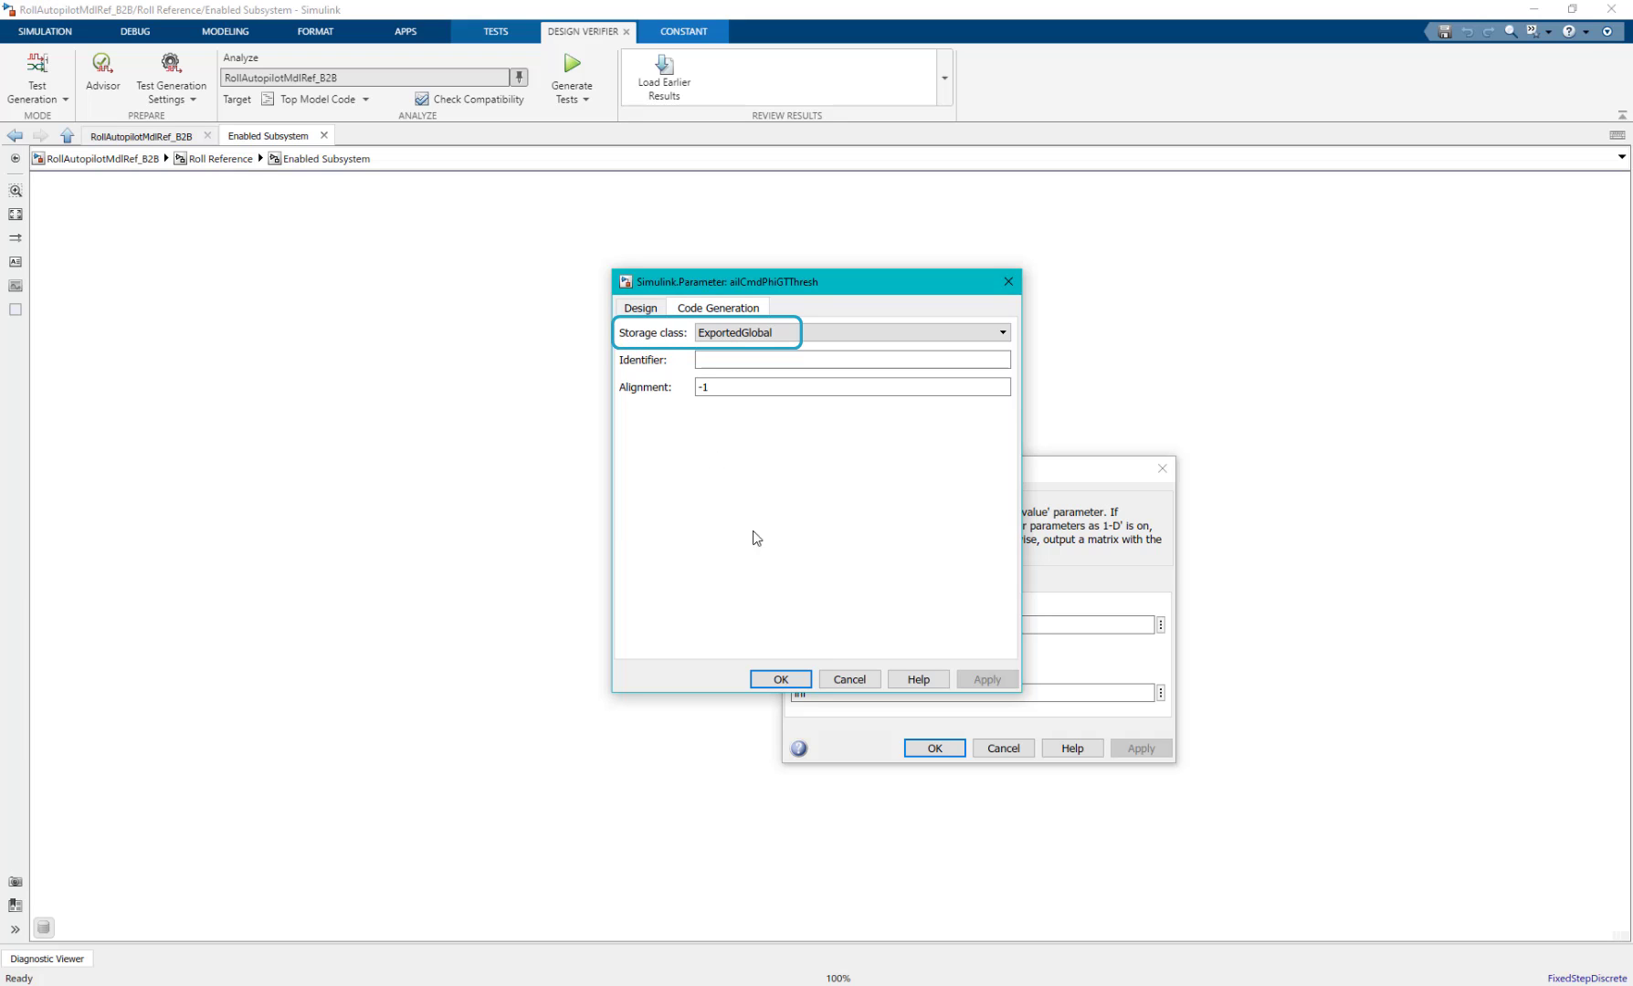
left_click(787, 680)
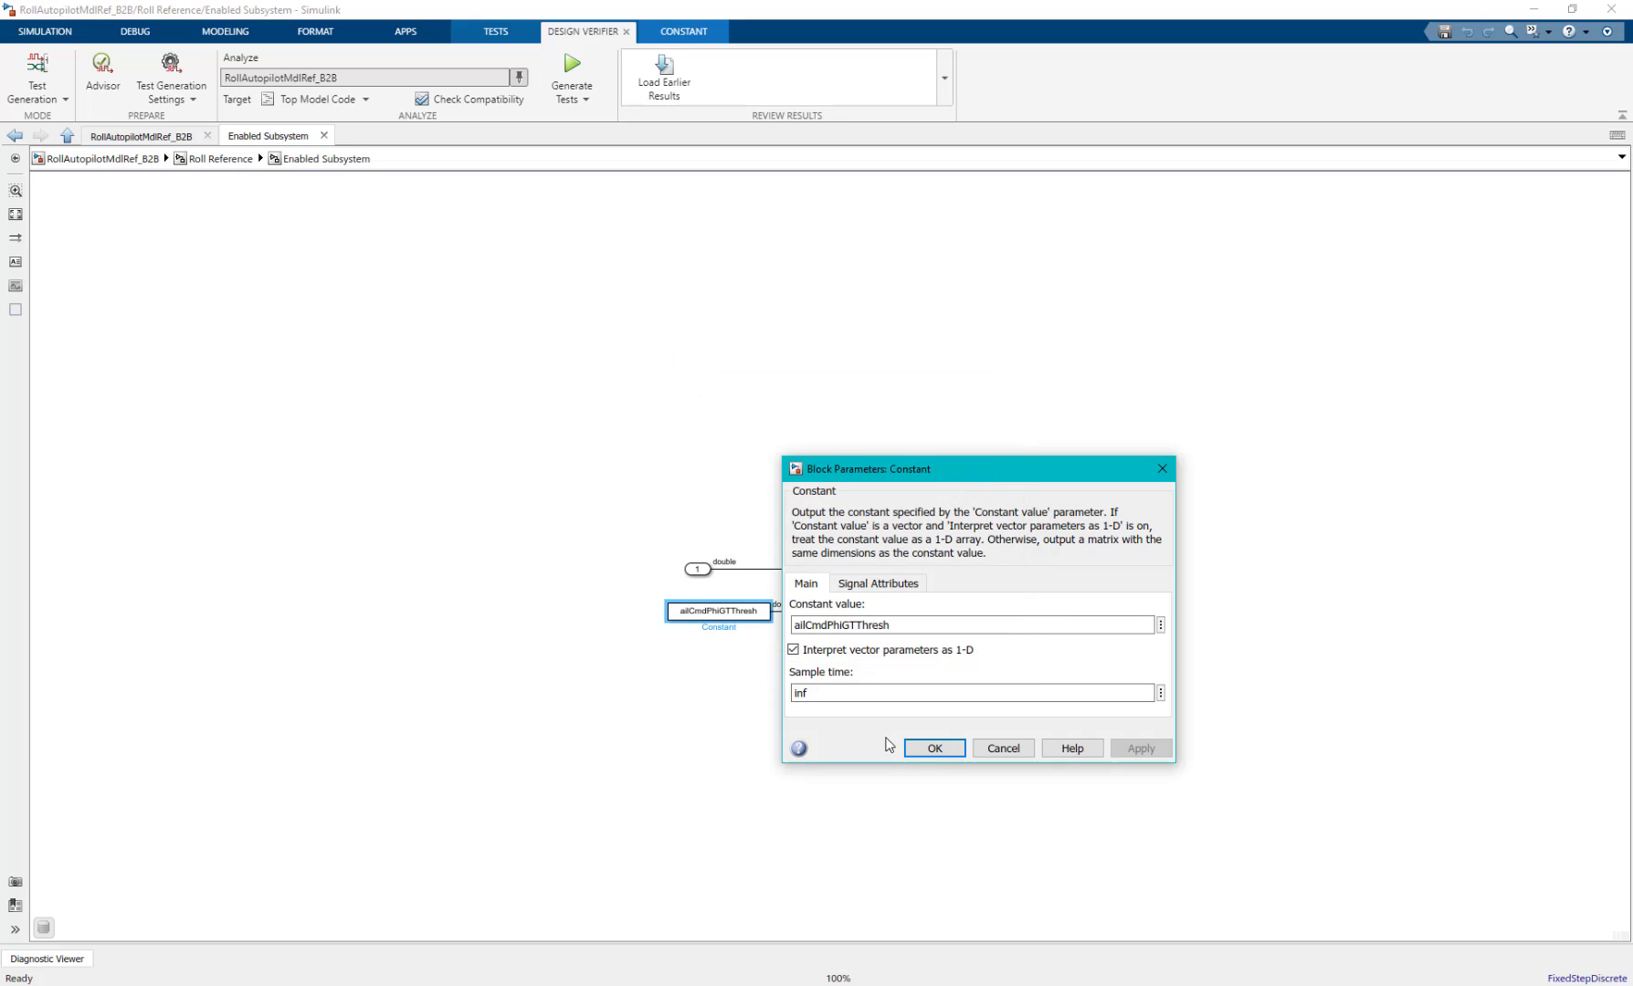
left_click(934, 749)
Run New Test Case 1 from the Test Manager's Test Browser.
key("alt+Tab")
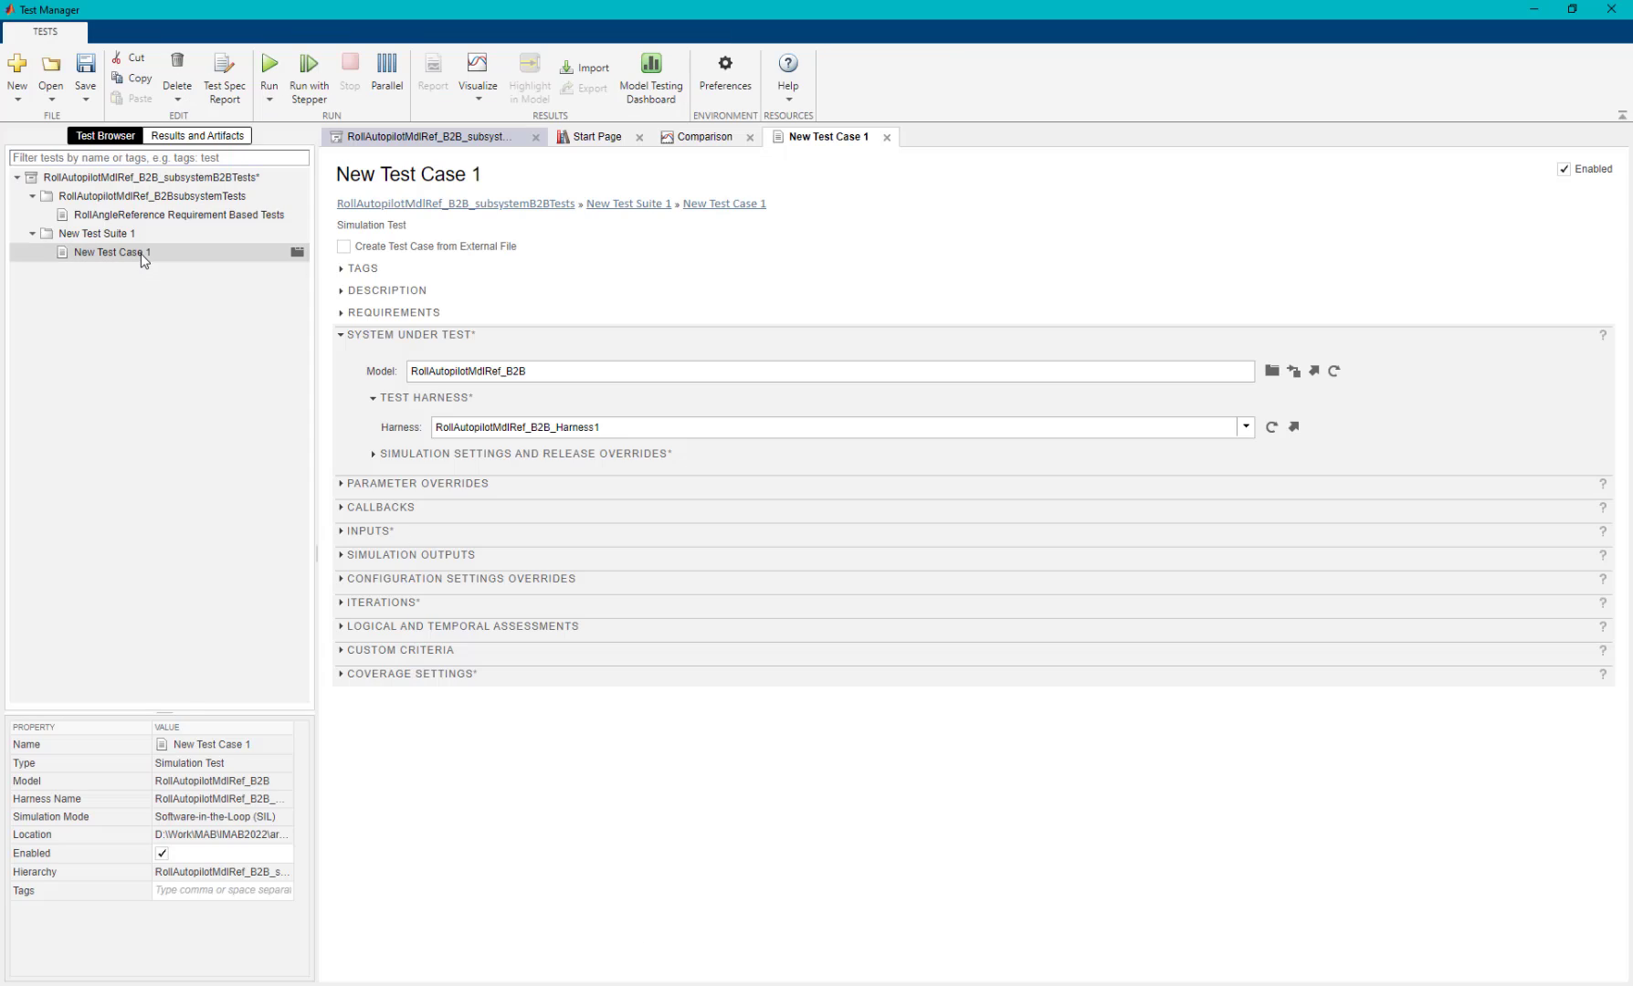
left_click(141, 255)
right_click(144, 258)
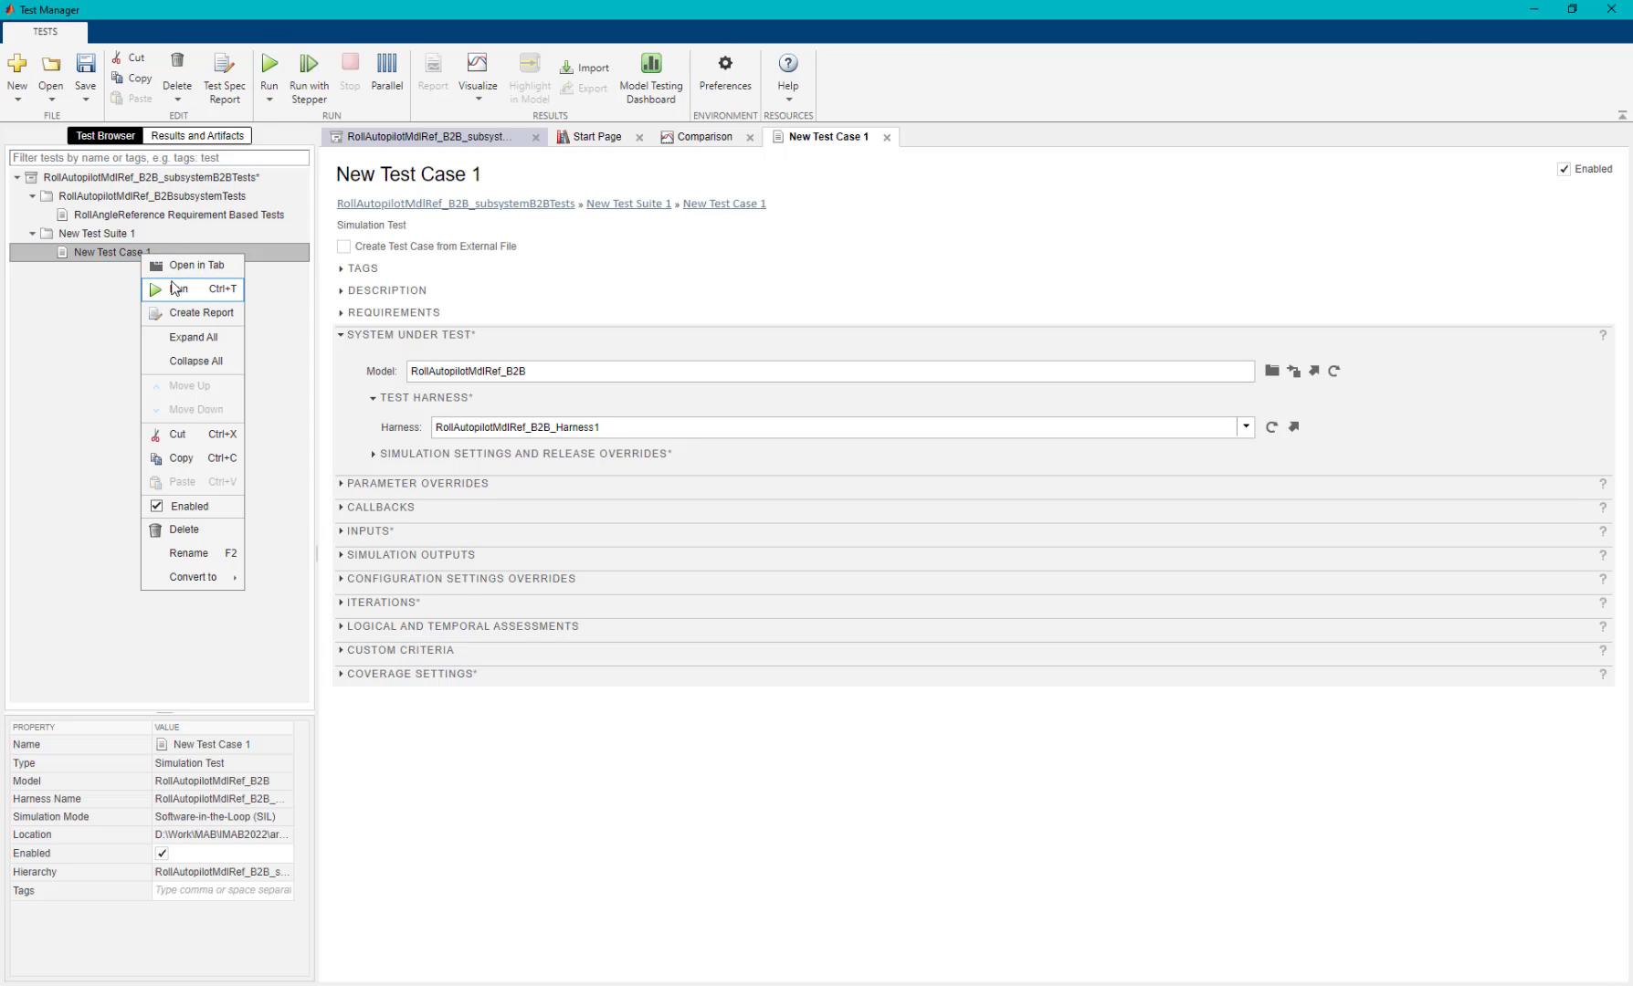
left_click(173, 284)
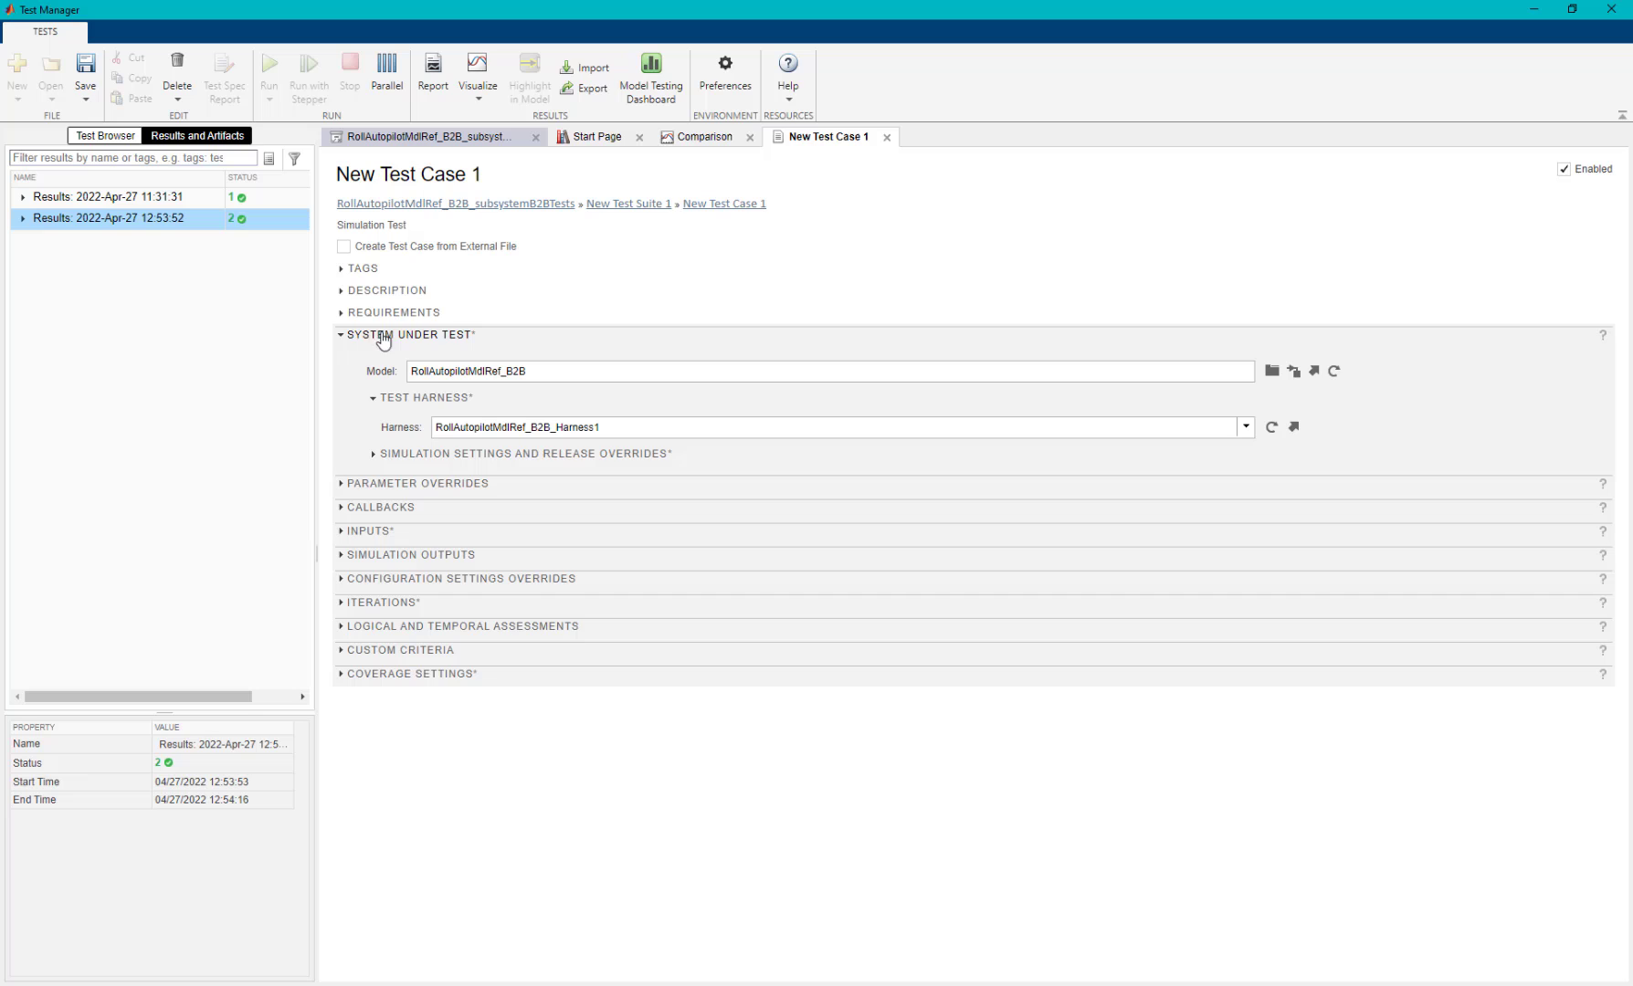
Check Roll Reference aggregated coverage in the 12:53:52 results: 100% decision, 83% condition, 100% MCDC.
left_click(206, 223)
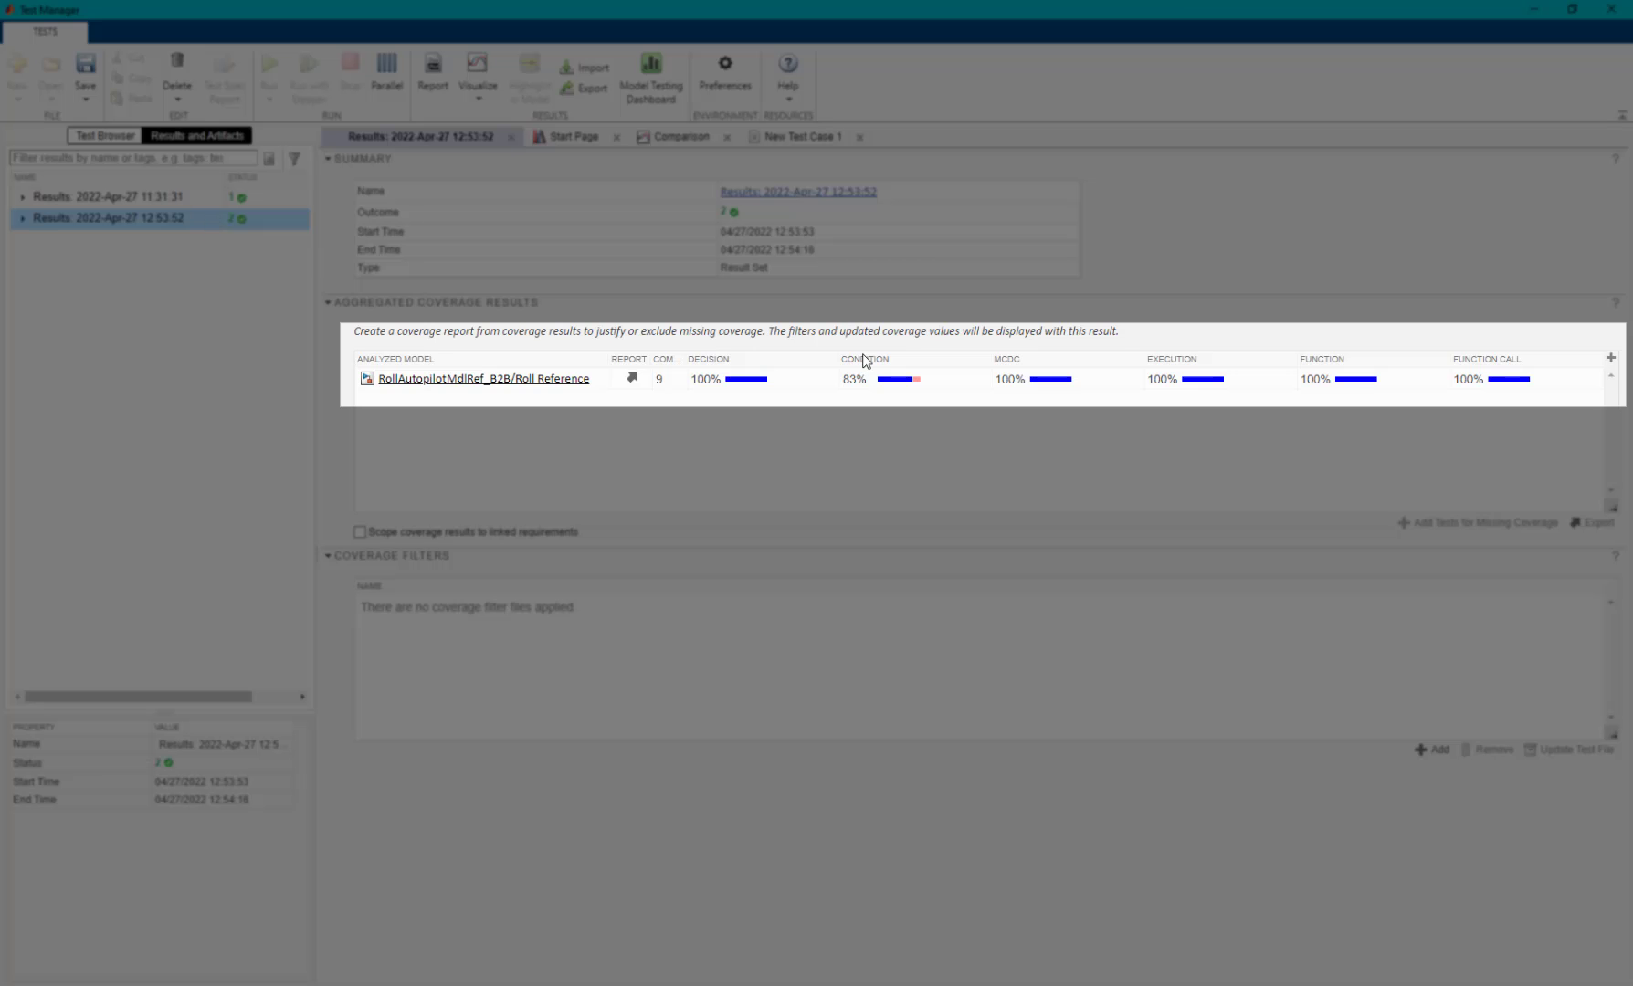
left_click(839, 378)
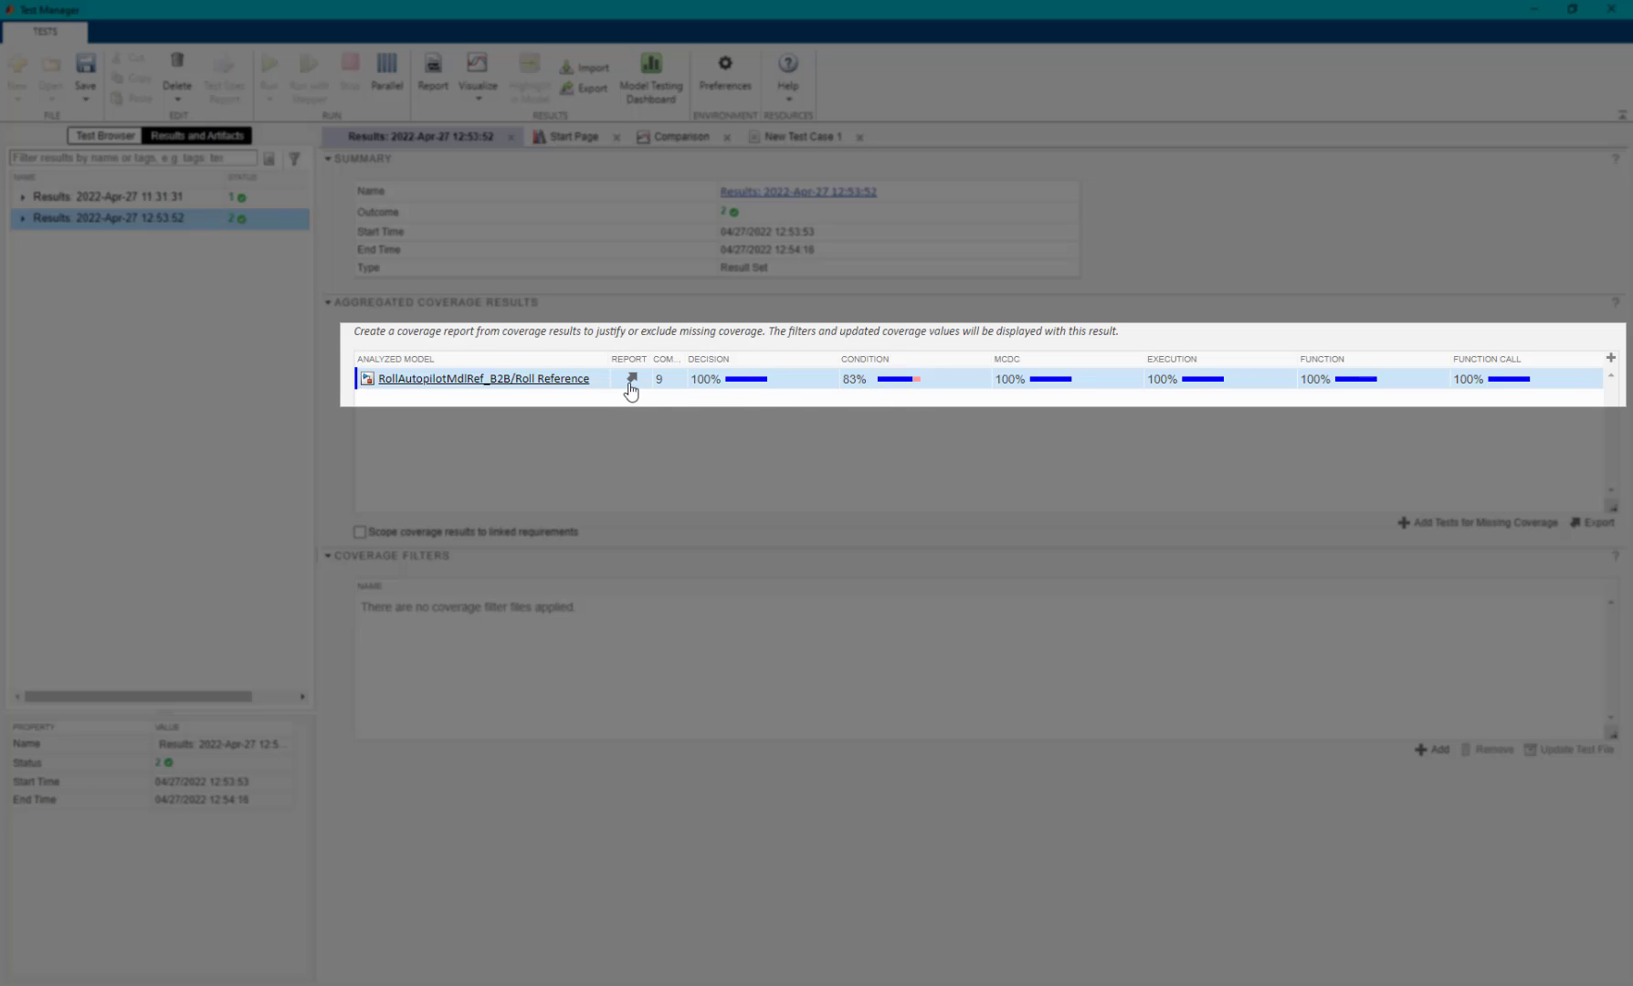
Open the Roll Reference code coverage report and locate the half-covered condition at line 75.
left_click(631, 378)
scroll(708, 425, "down", 18)
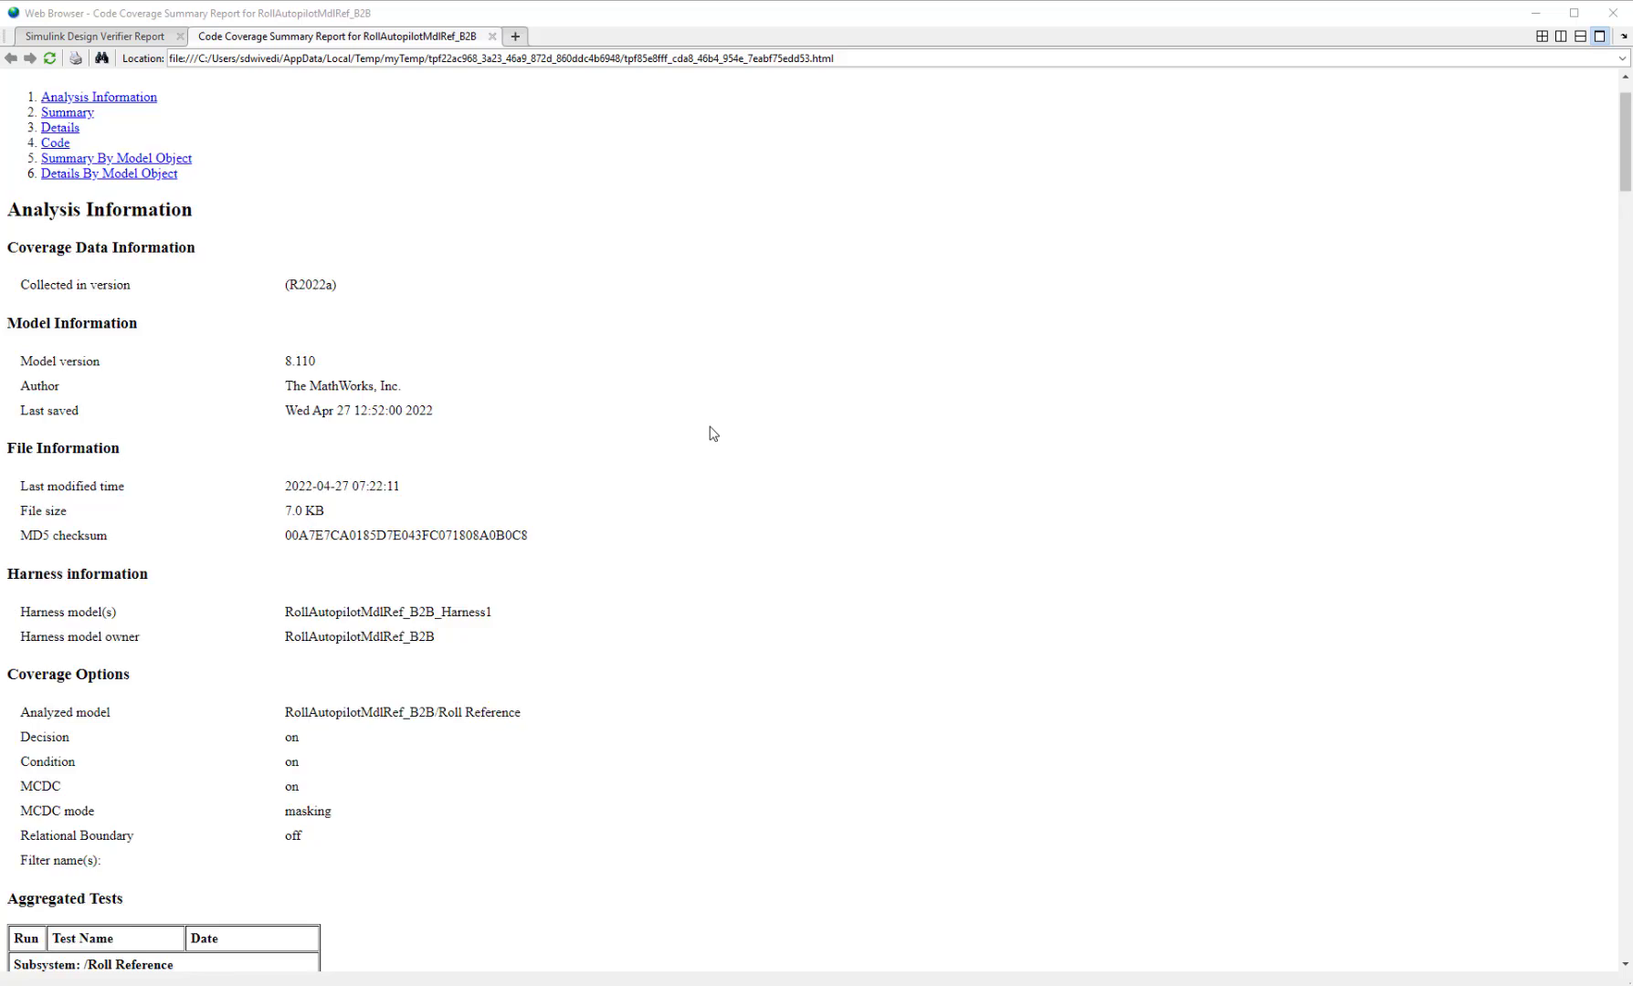
scroll(714, 438, "down", 3)
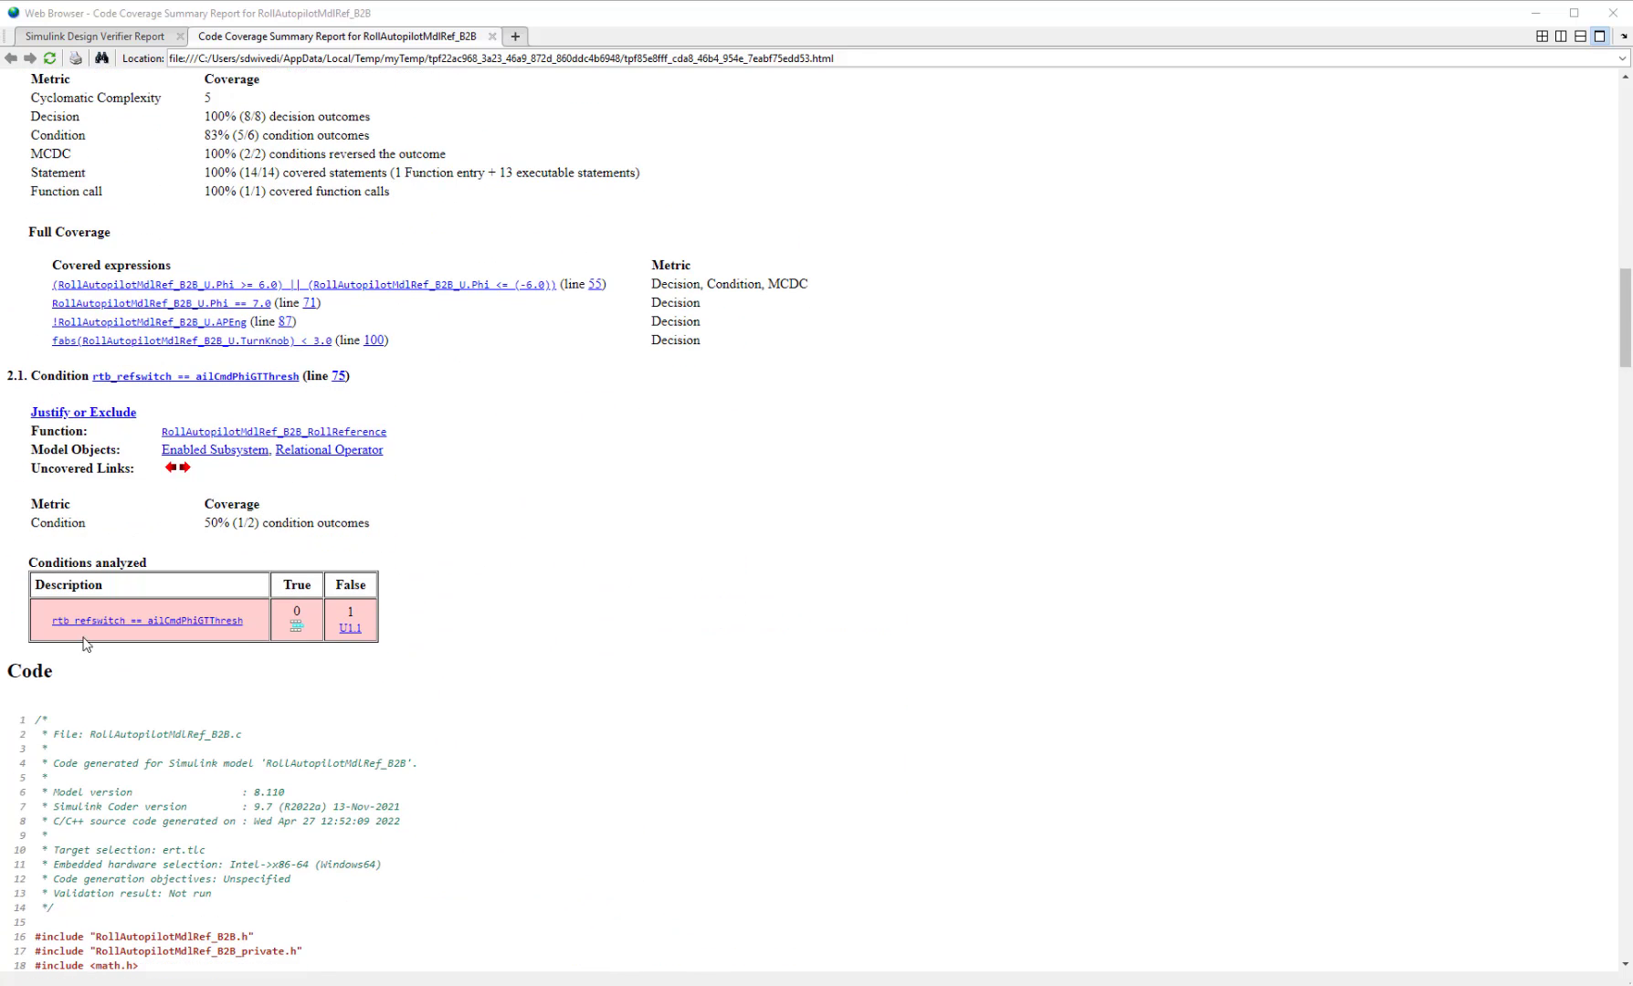
scroll(297, 634, "down", 12)
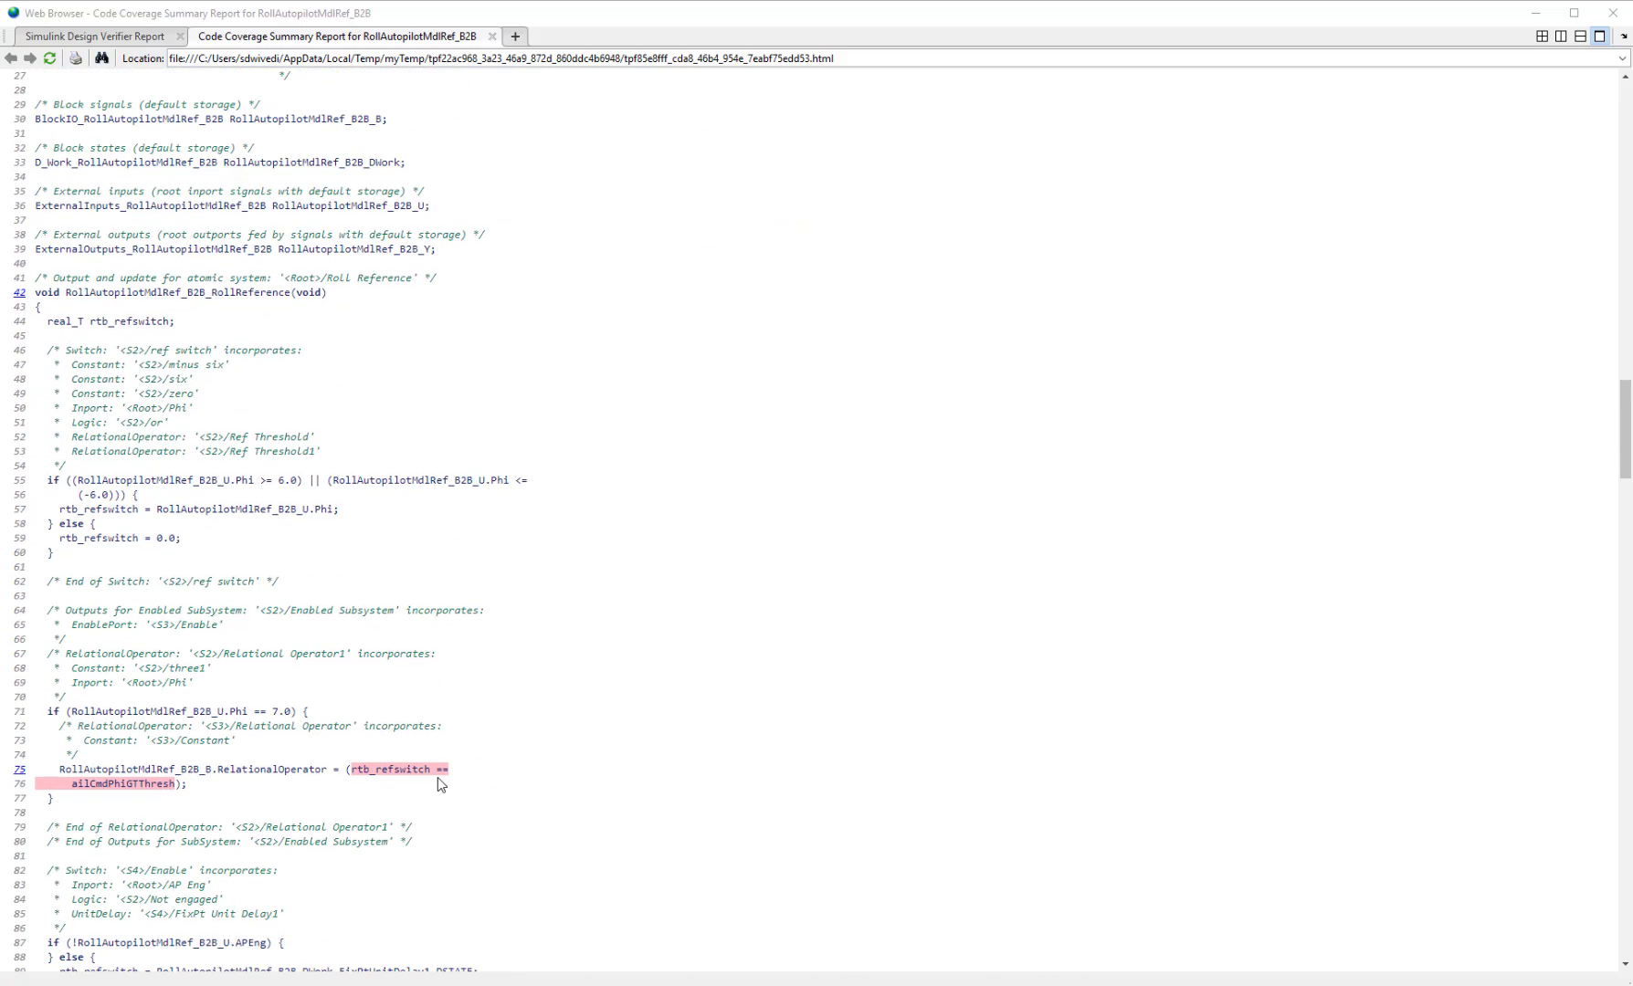
Close the coverage report and apply 'Automatically infer parameter specification' for Design Verifier parameters.
left_click(1600, 20)
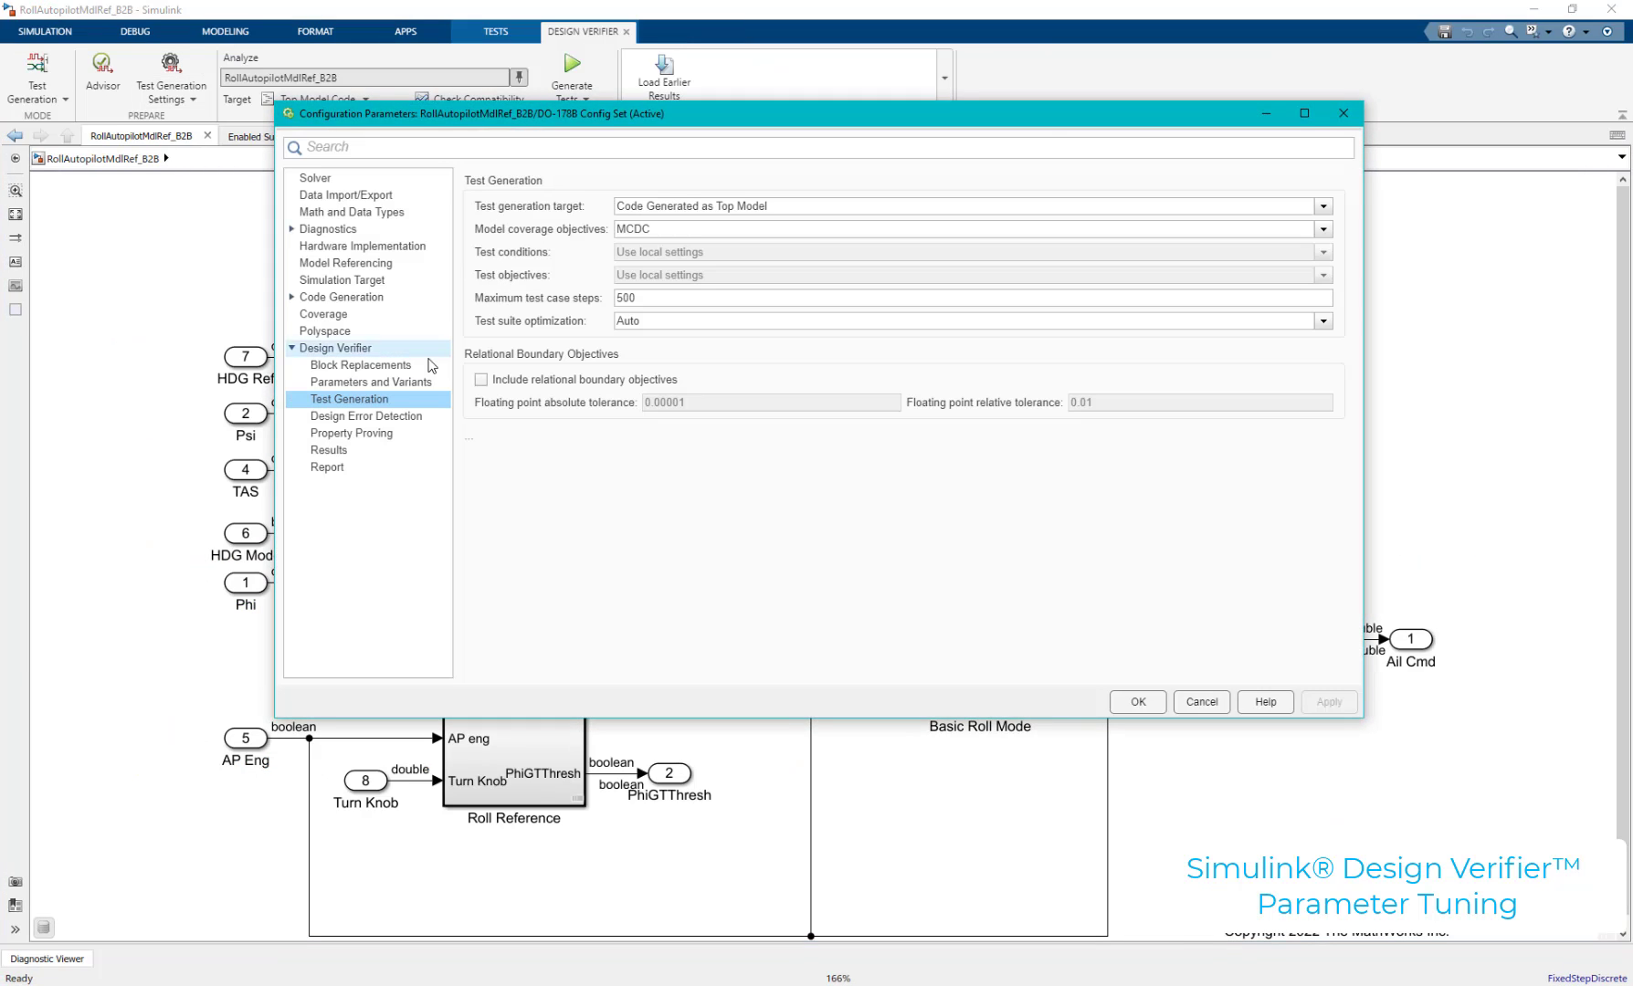
left_click(395, 384)
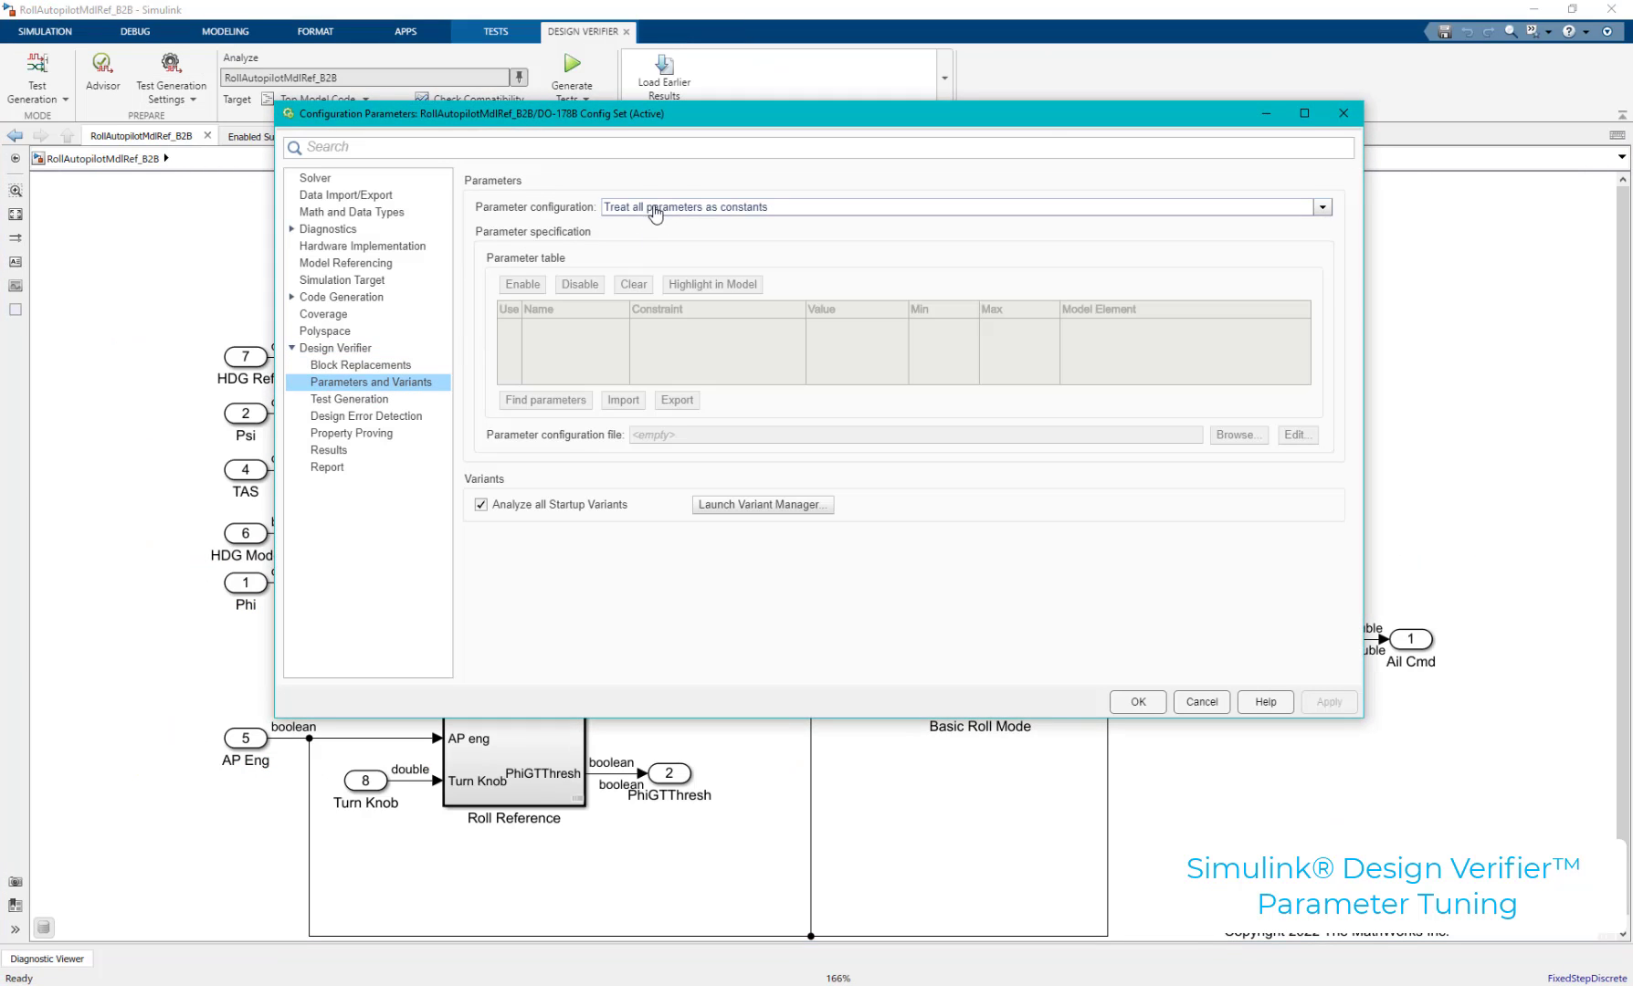
left_click(654, 209)
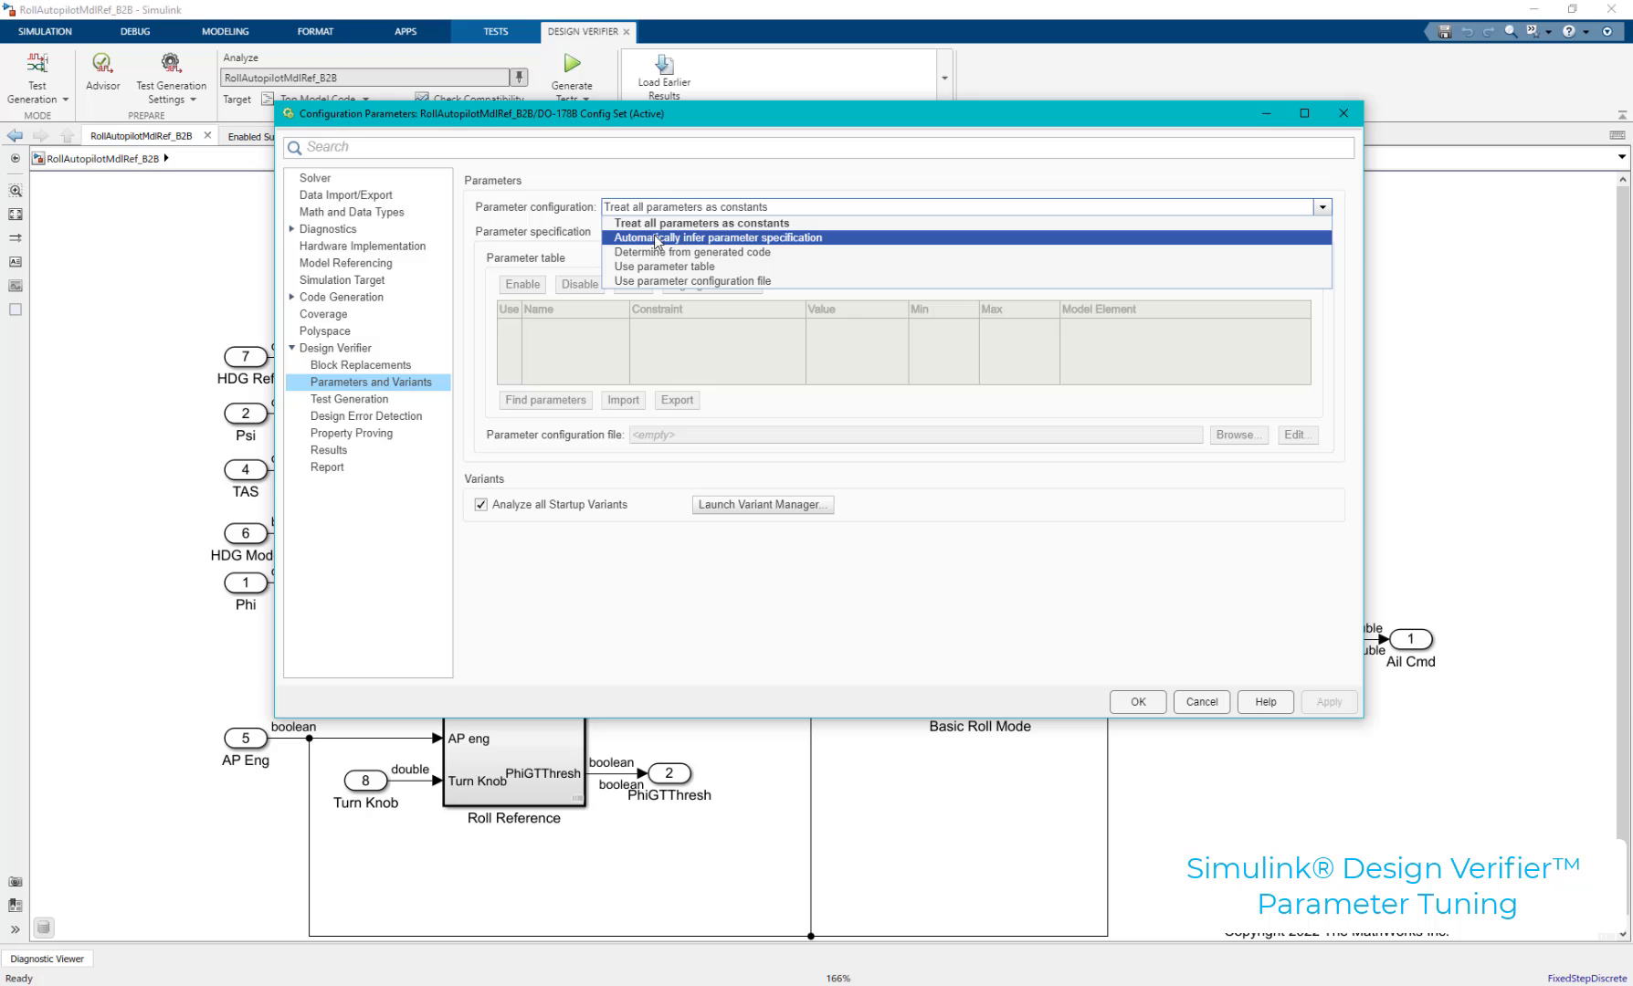
left_click(654, 237)
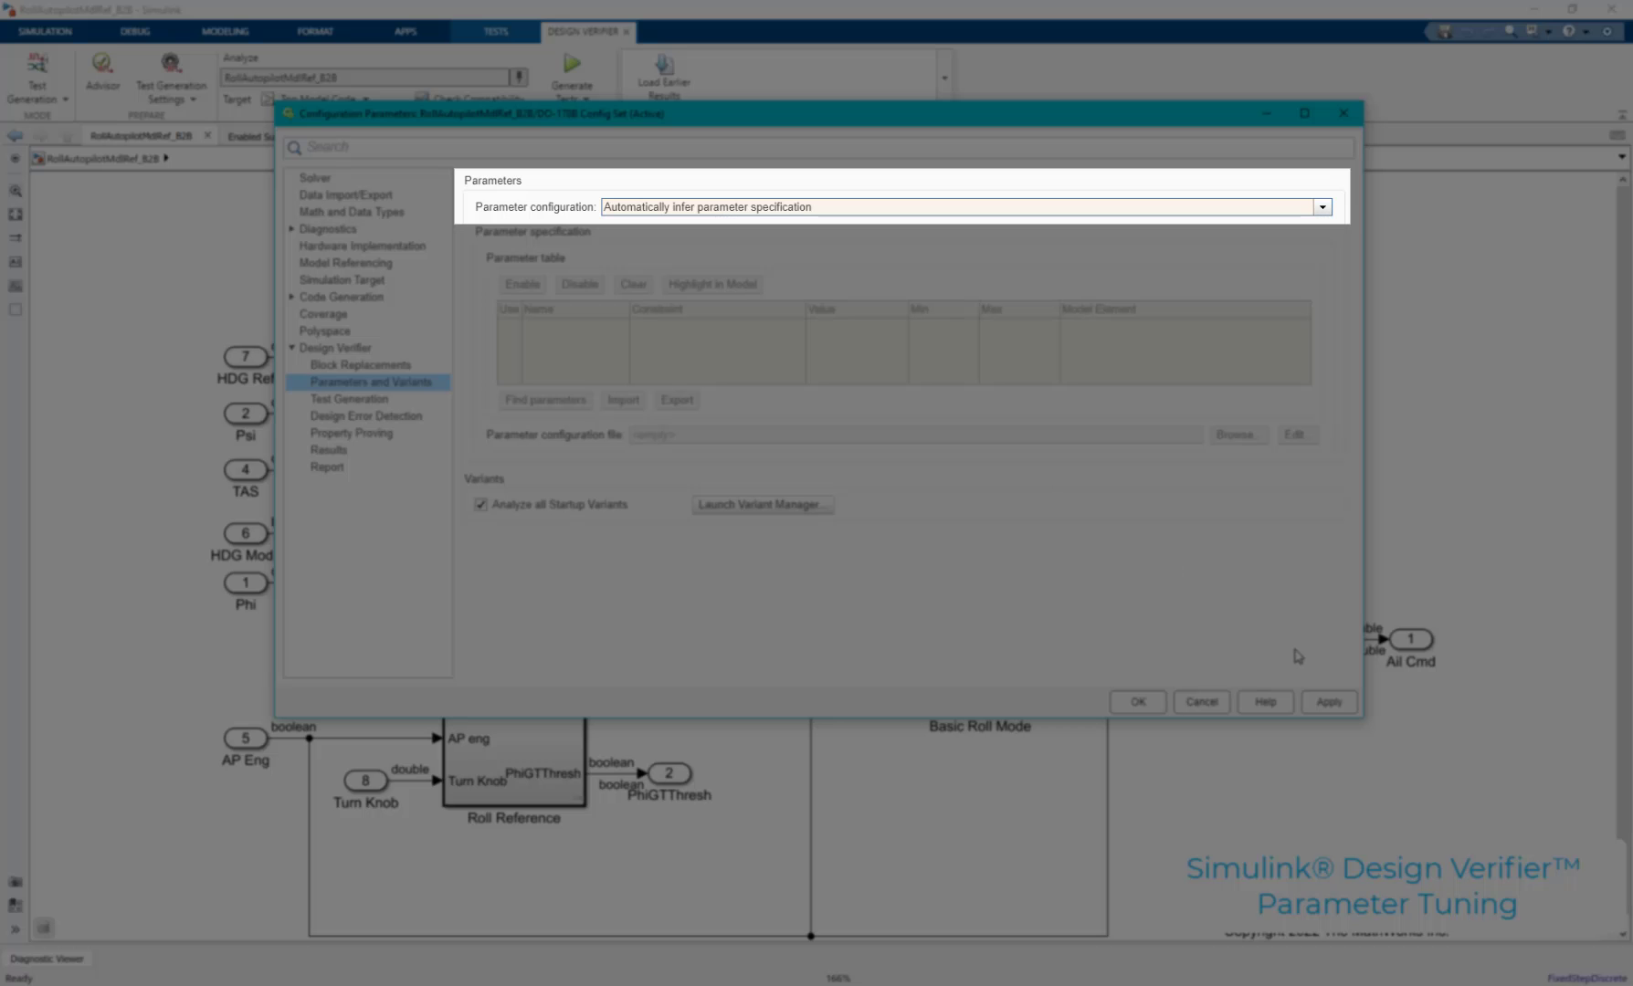
left_click(1329, 702)
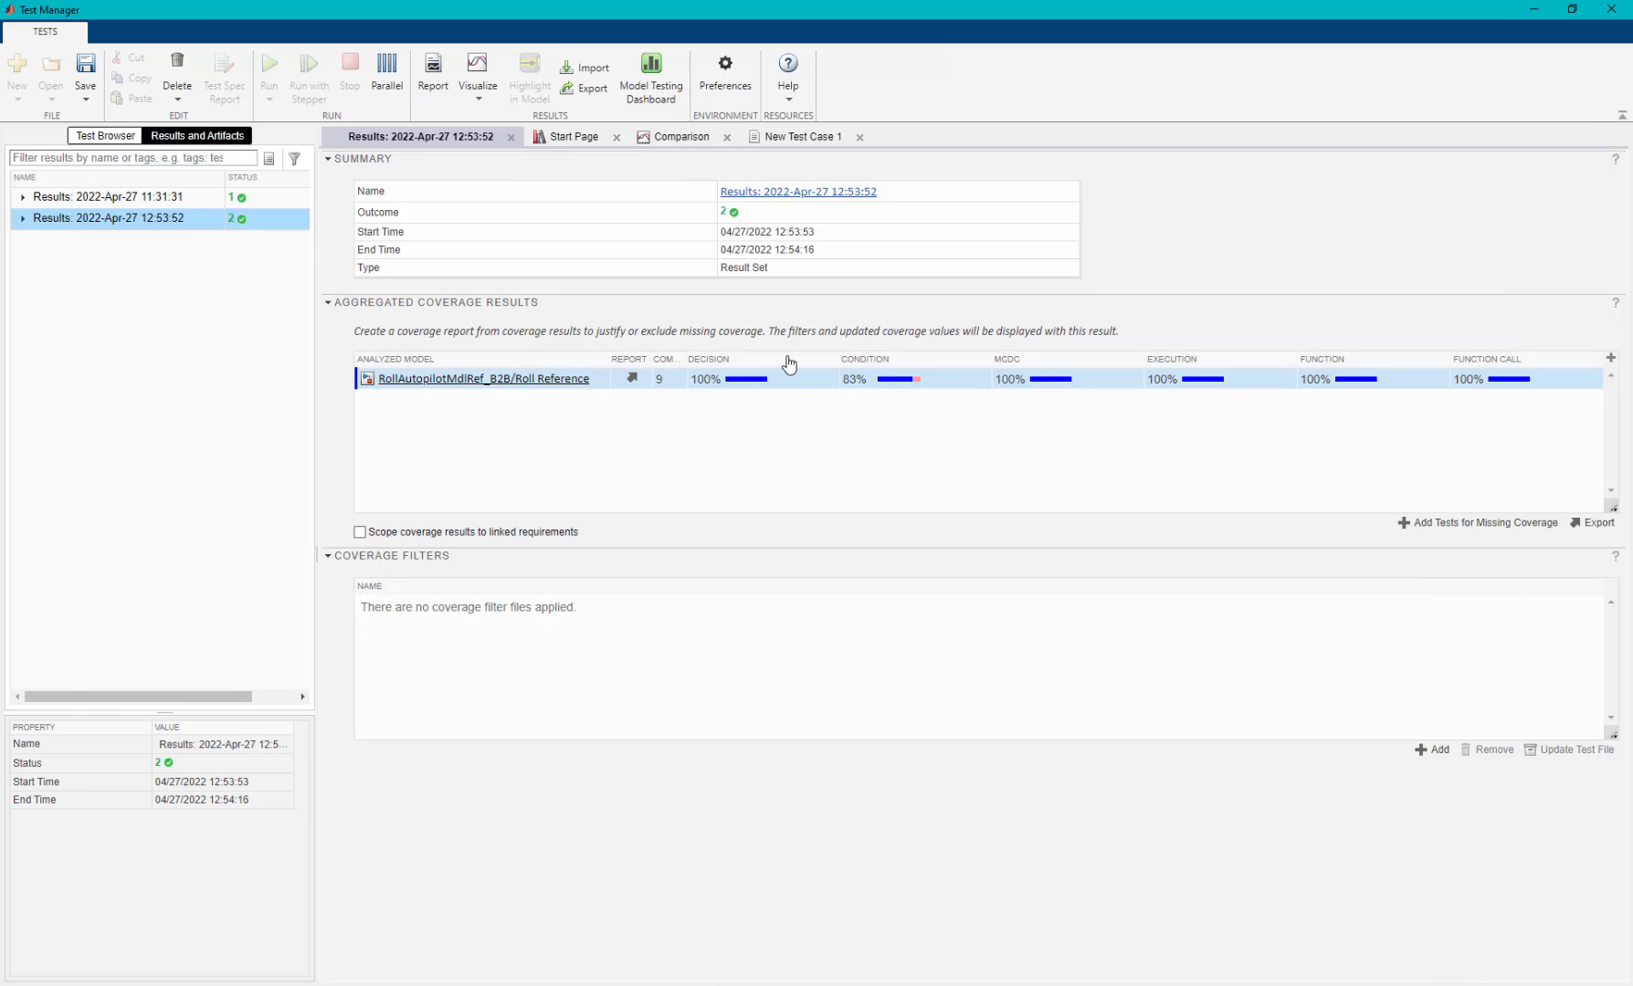
Generate missing-coverage tests on the RollAutopilotMdlRef_B2B_harness_SubsystemSIL harness.
left_click(1428, 525)
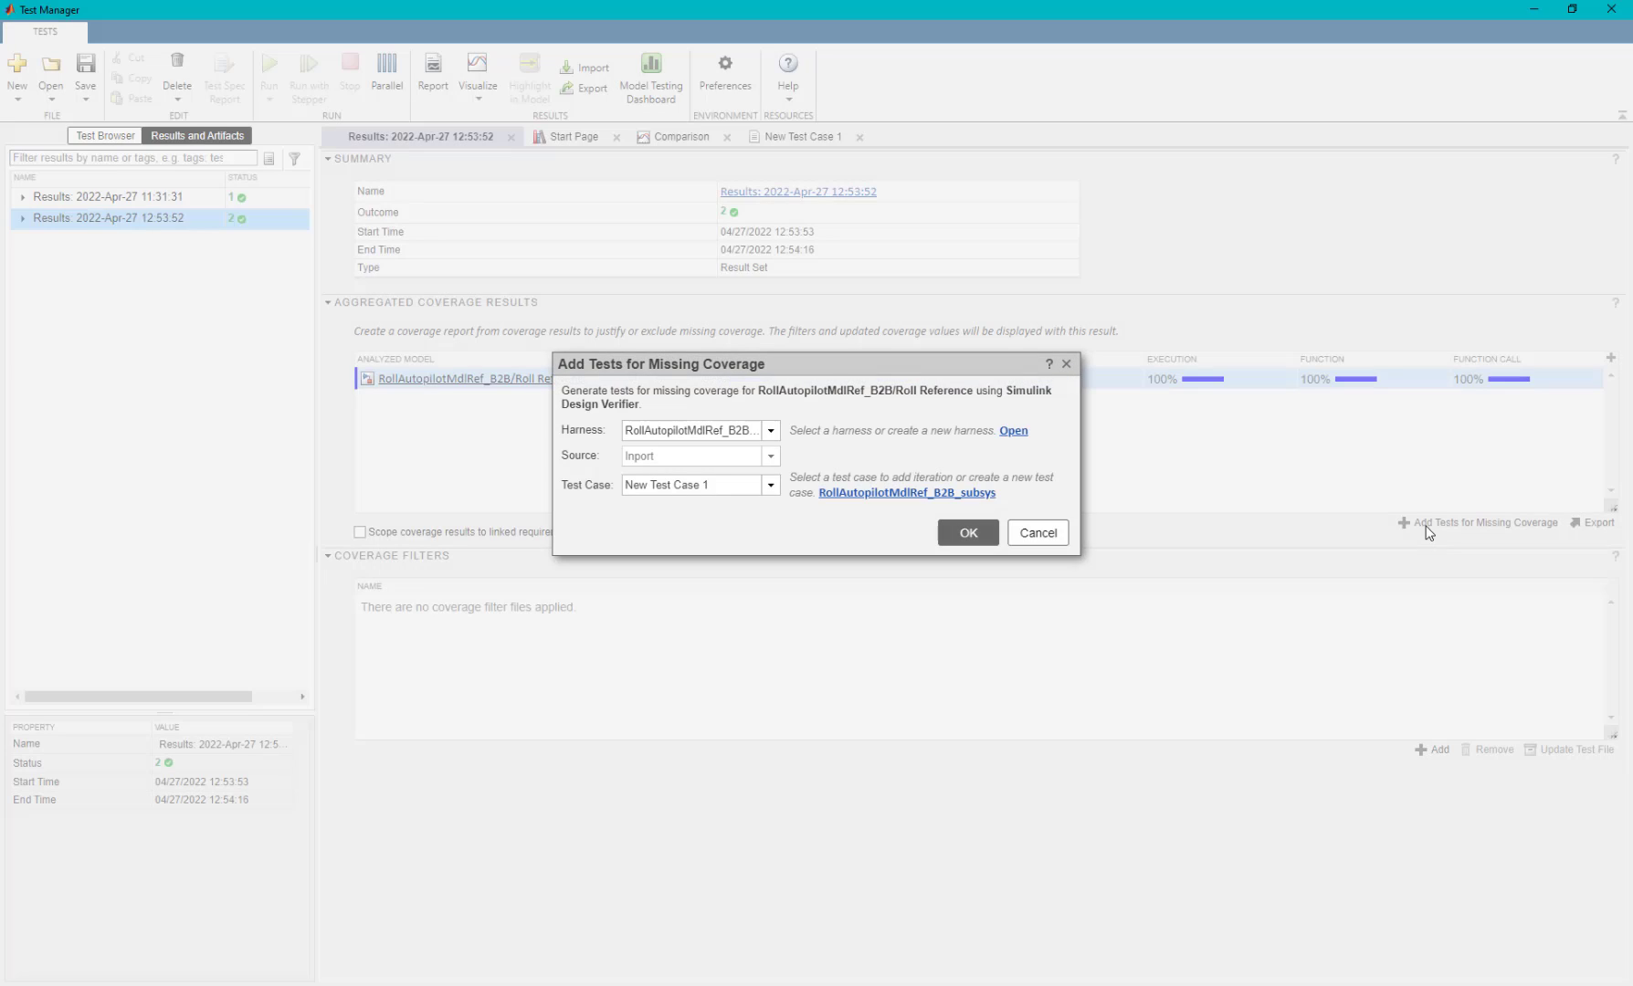
left_click(771, 430)
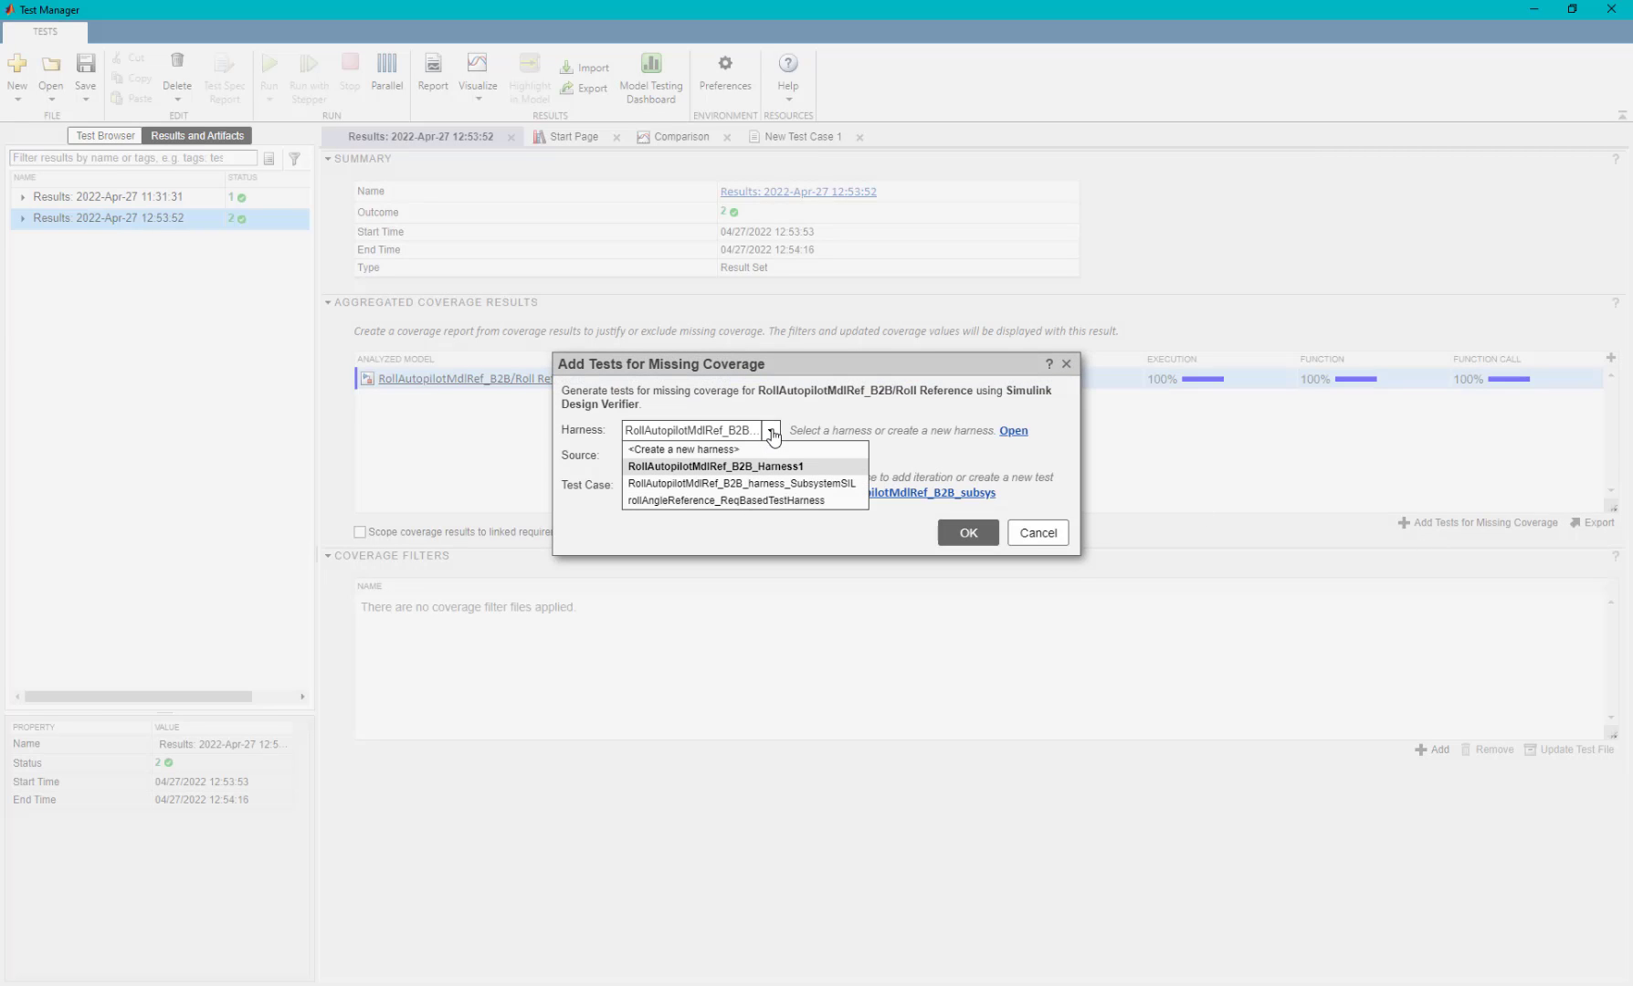
left_click(775, 484)
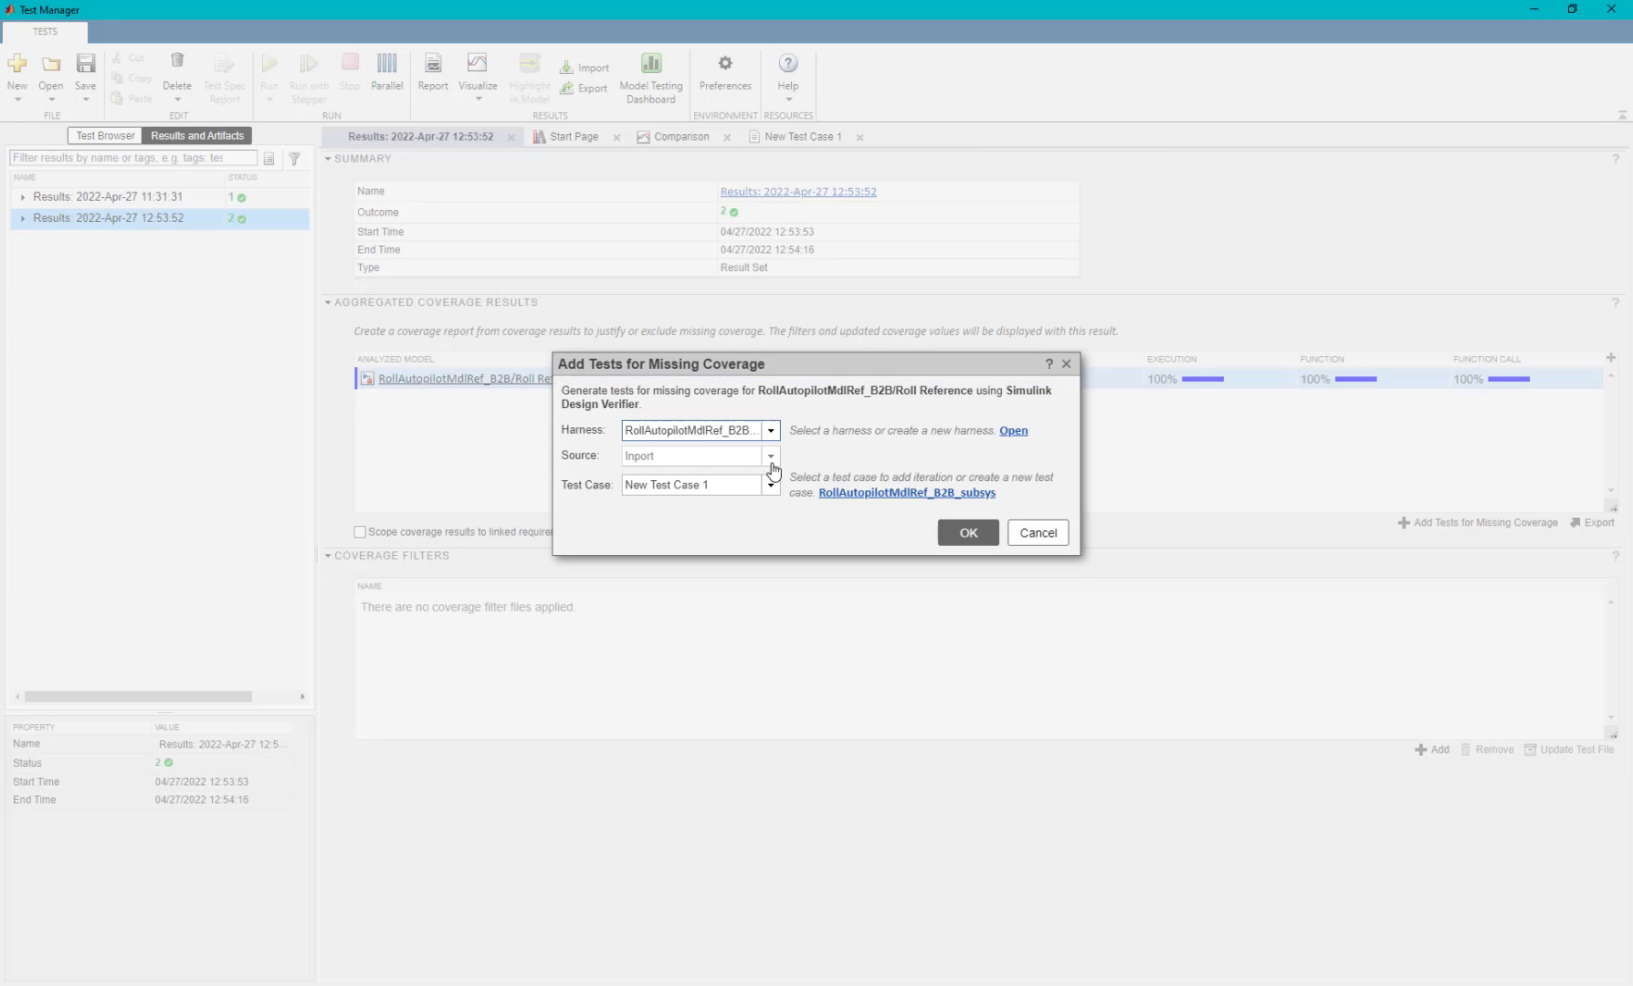
left_click(972, 539)
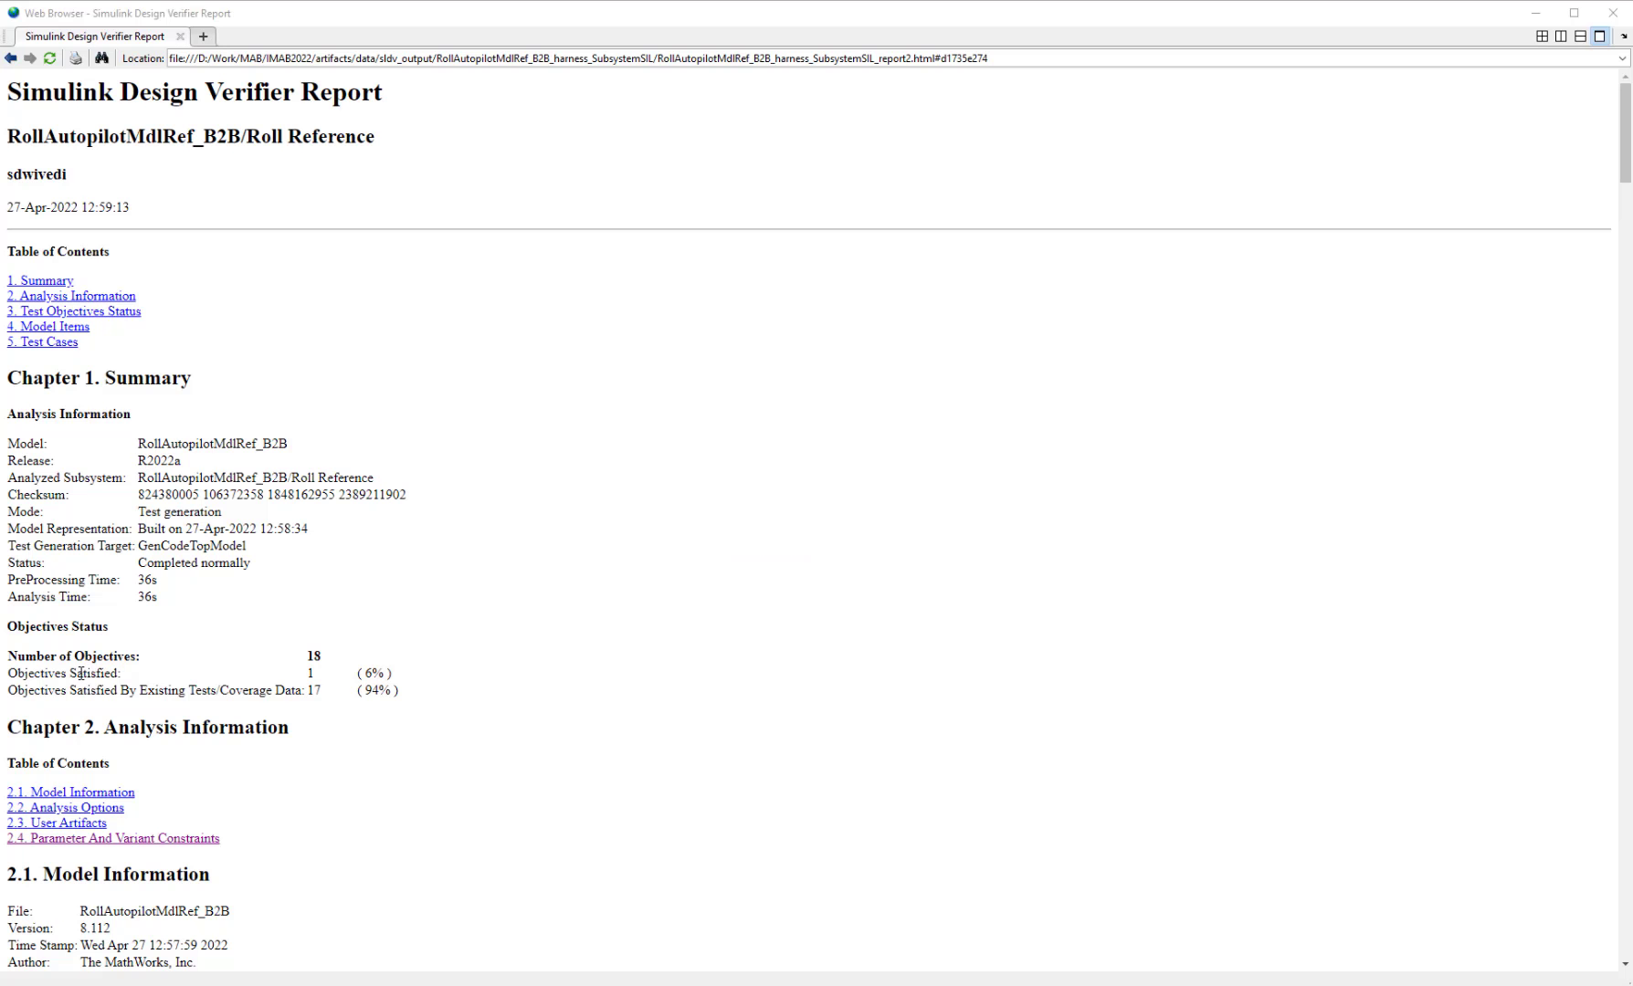
Jump to Parameter And Variant Constraints, then to Test Case 1 showing ailCmdPhiGTThresh = 7.
scroll(499, 731, "down", 3)
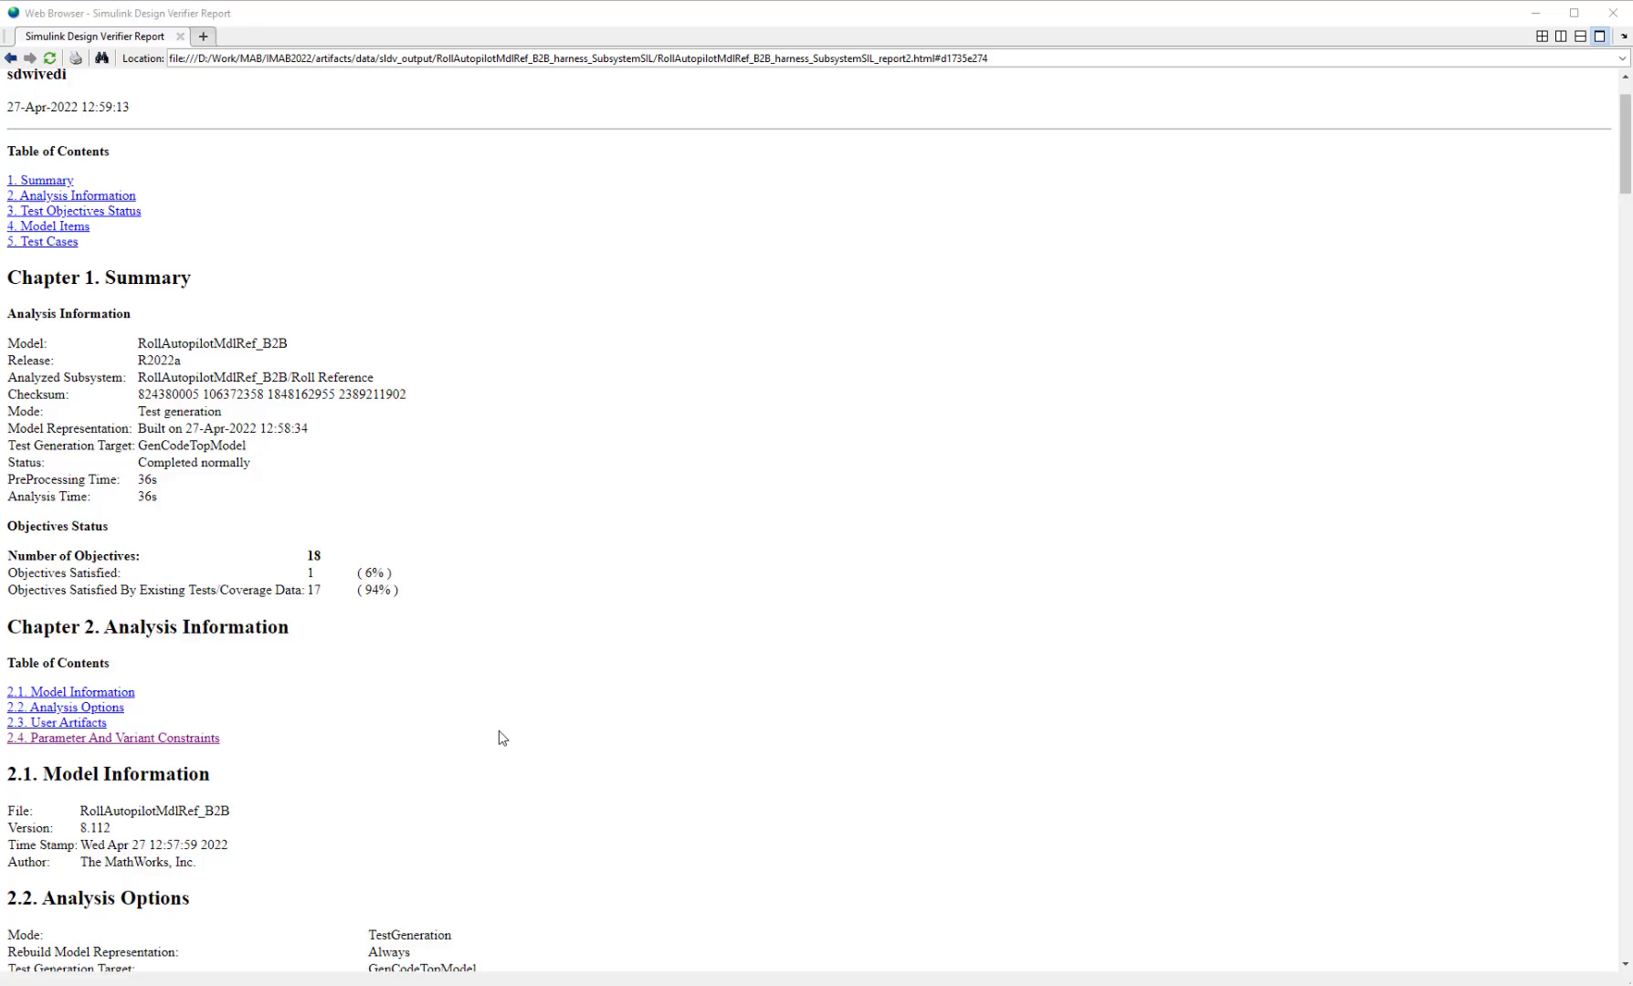
scroll(493, 730, "down", 7)
left_click(157, 333)
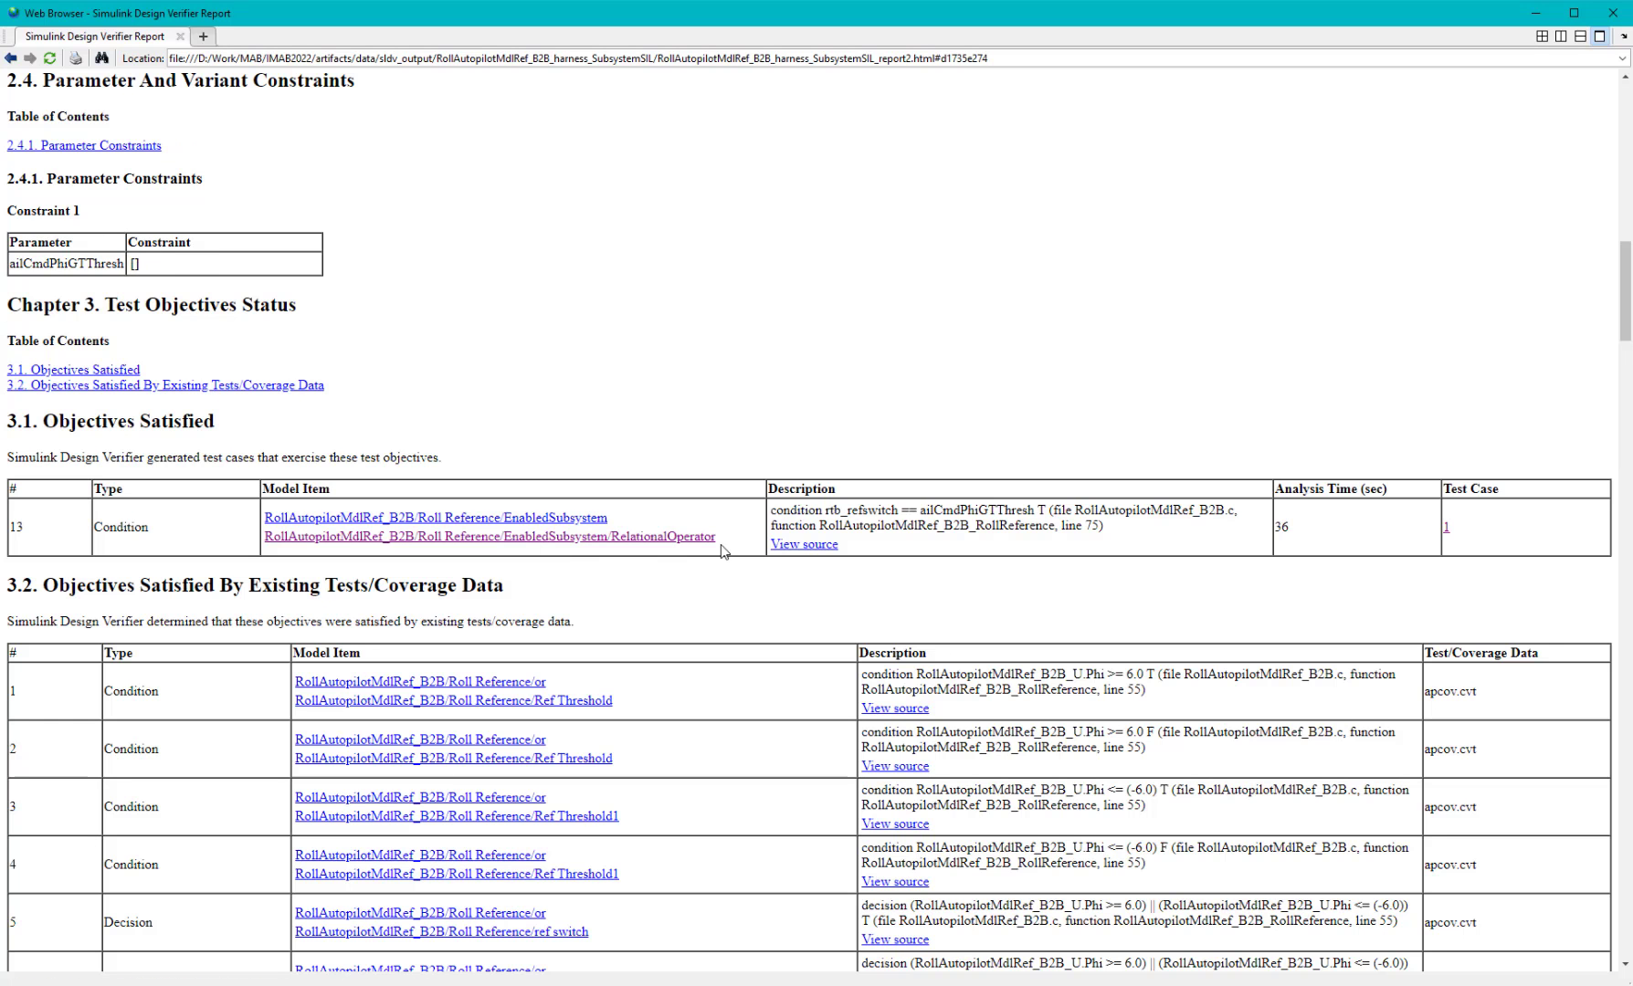
left_click(1446, 528)
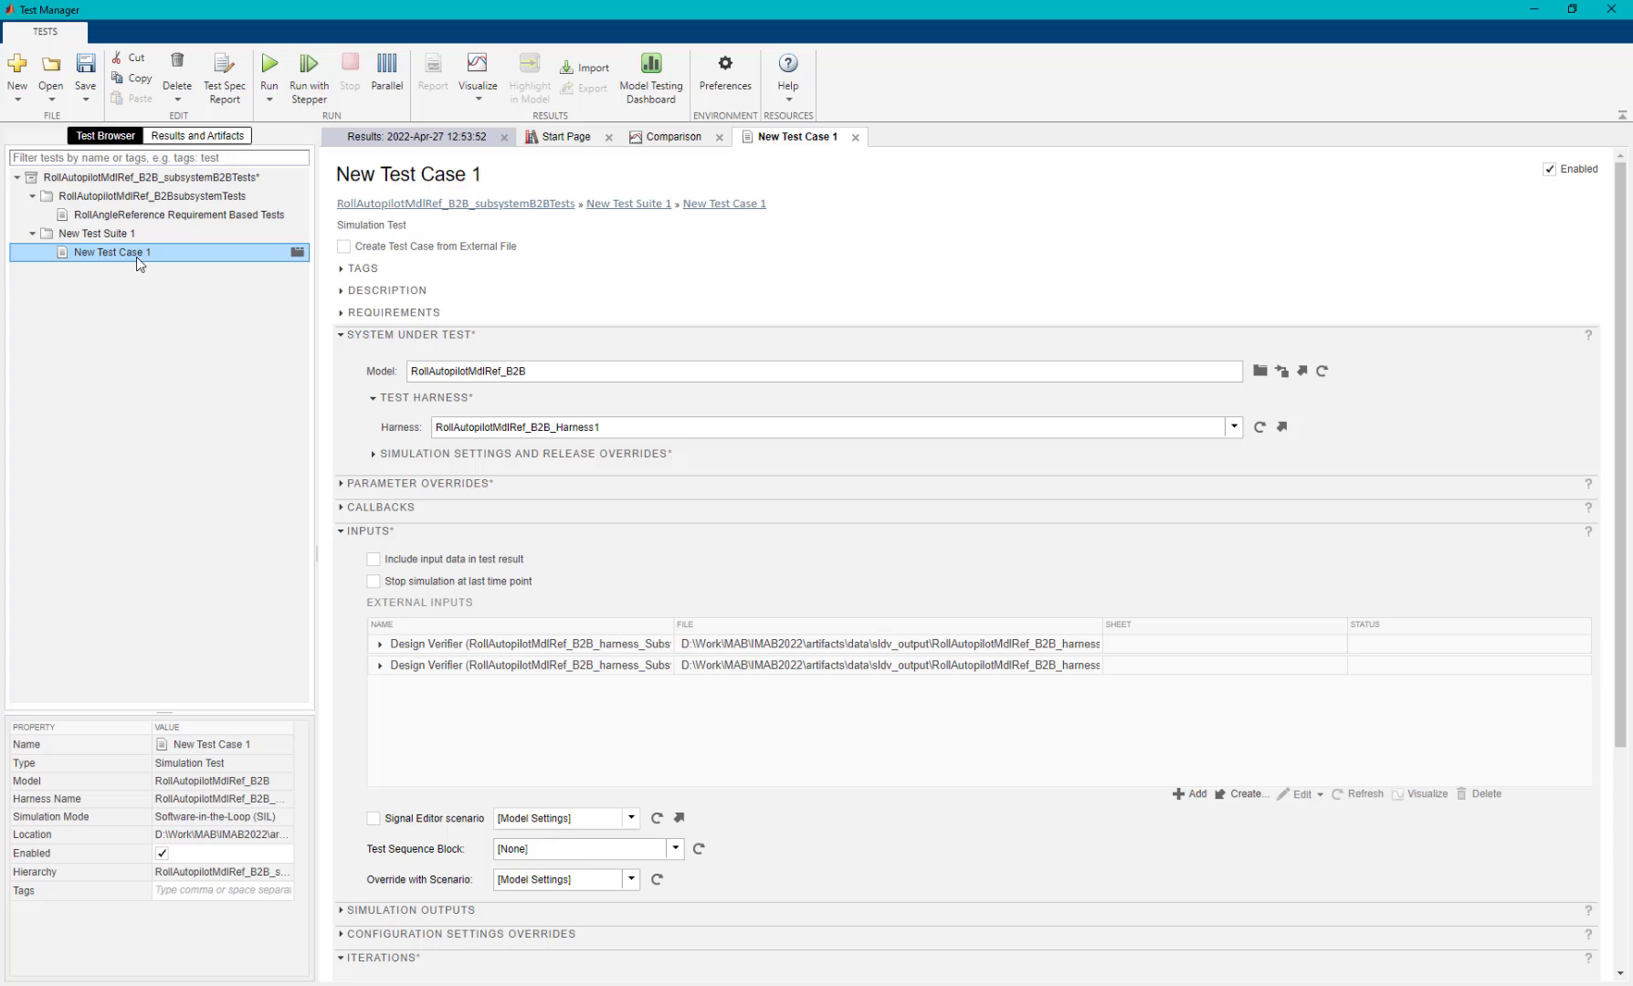
Run New Test Case 1 and view Roll Reference's aggregated coverage in the 13:00:18 results.
right_click(128, 250)
left_click(151, 291)
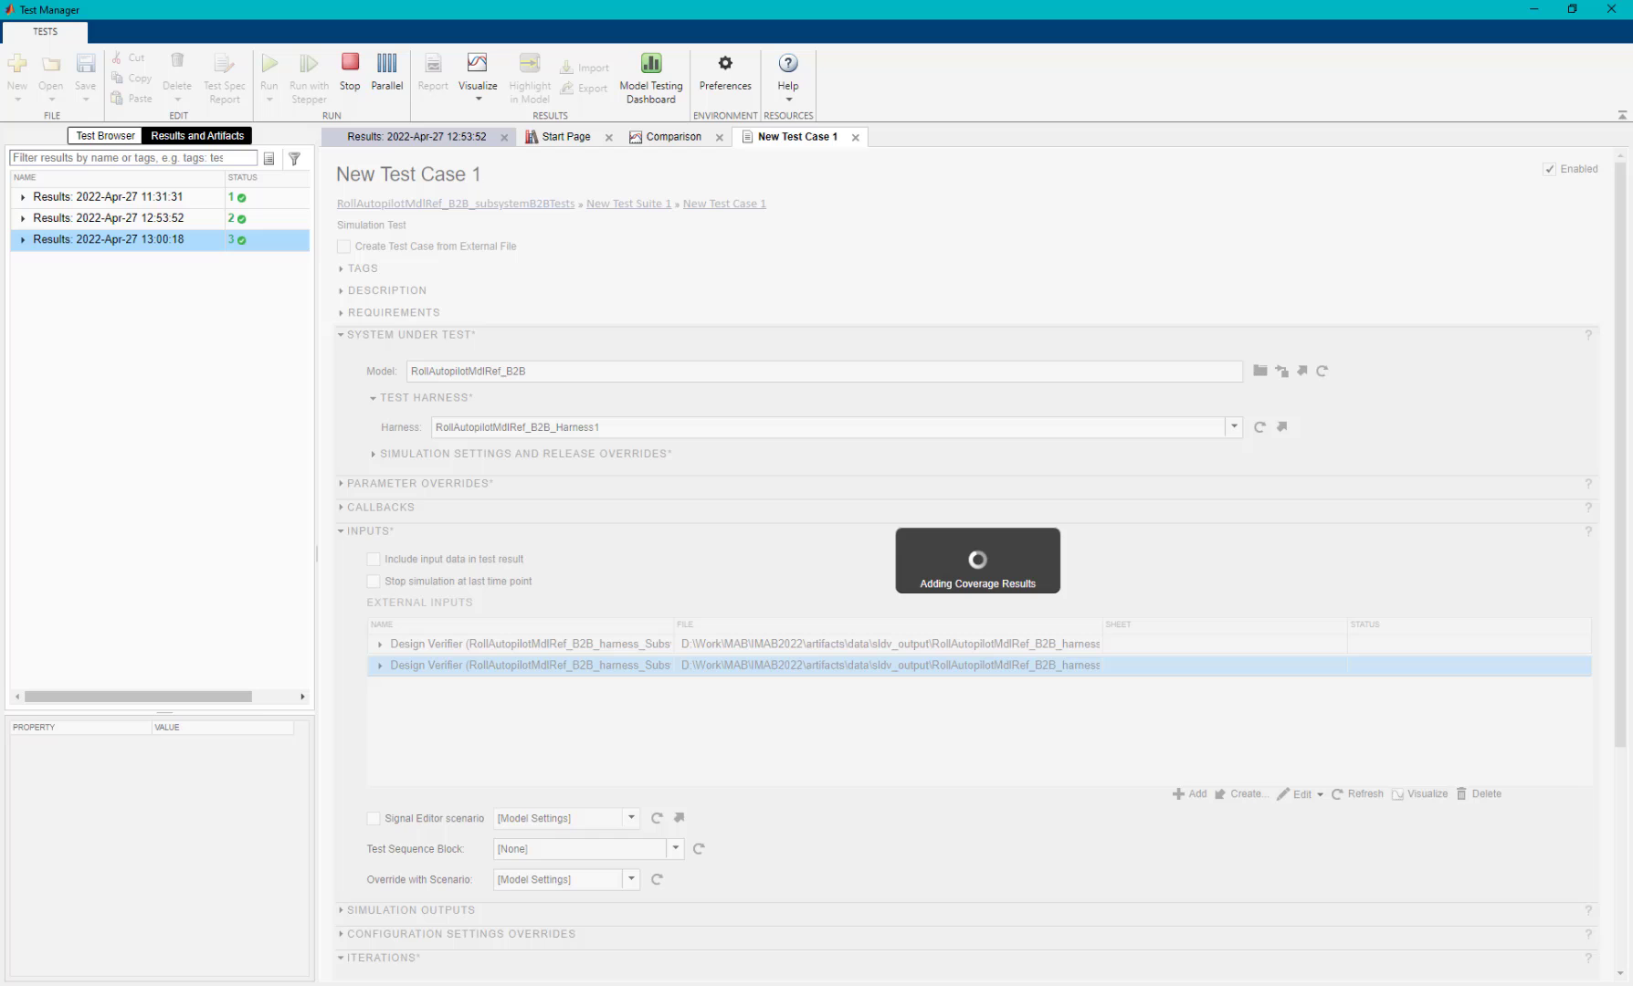
left_click(179, 243)
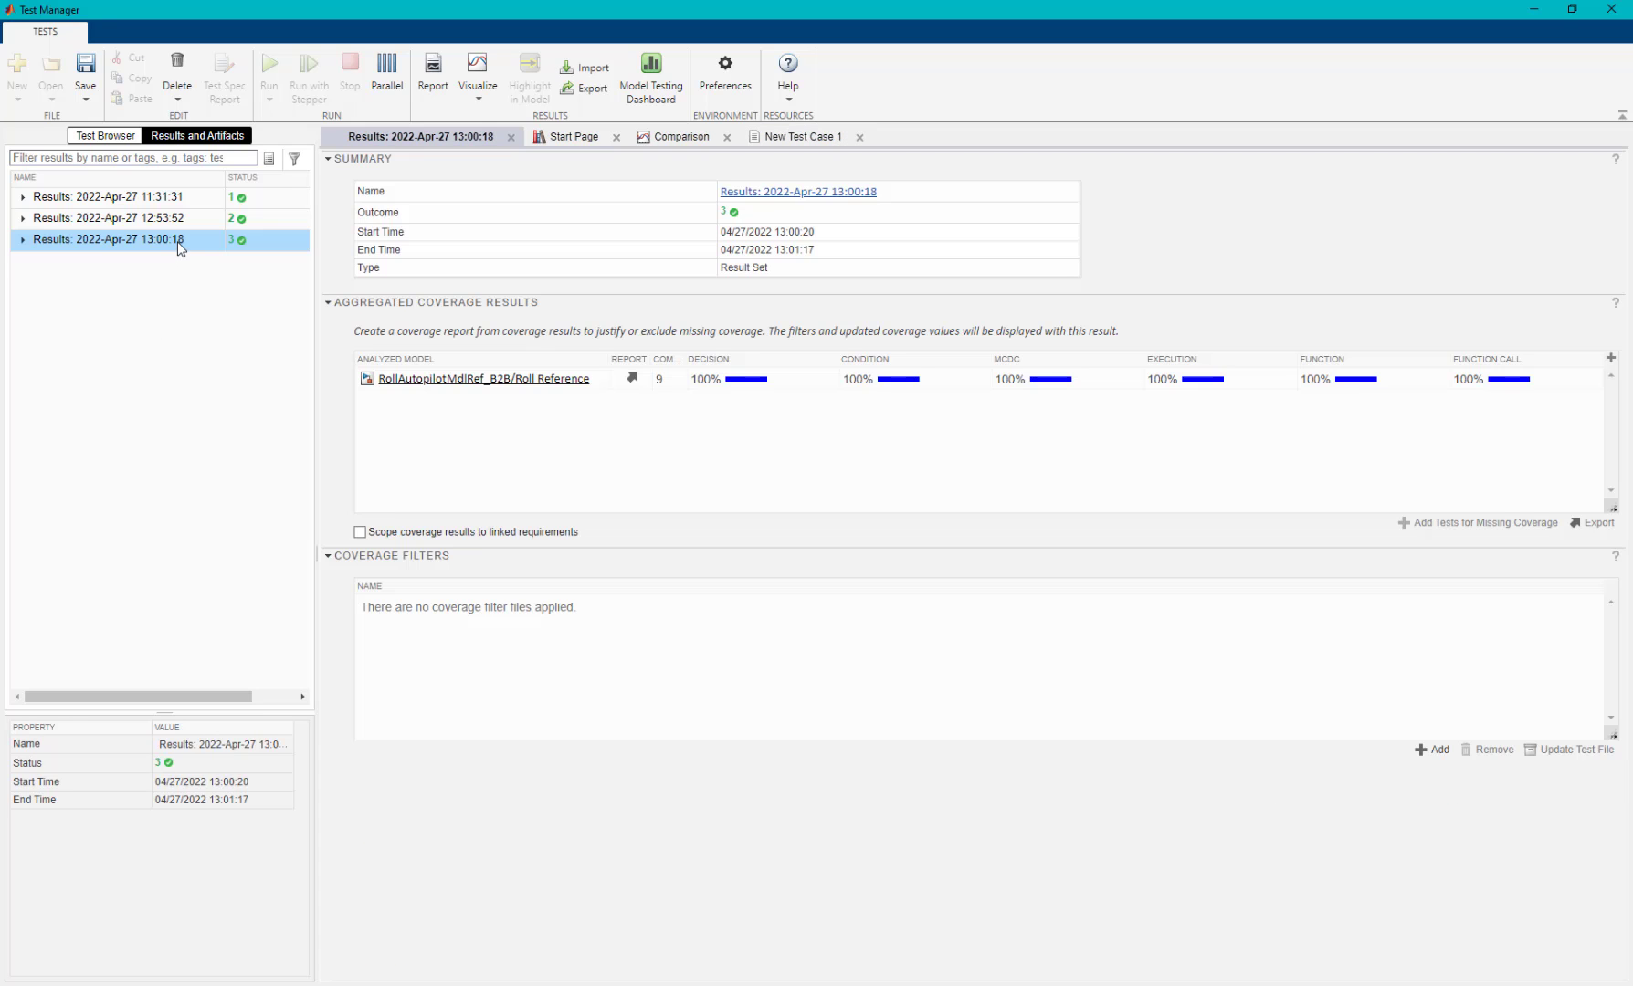
left_click(767, 391)
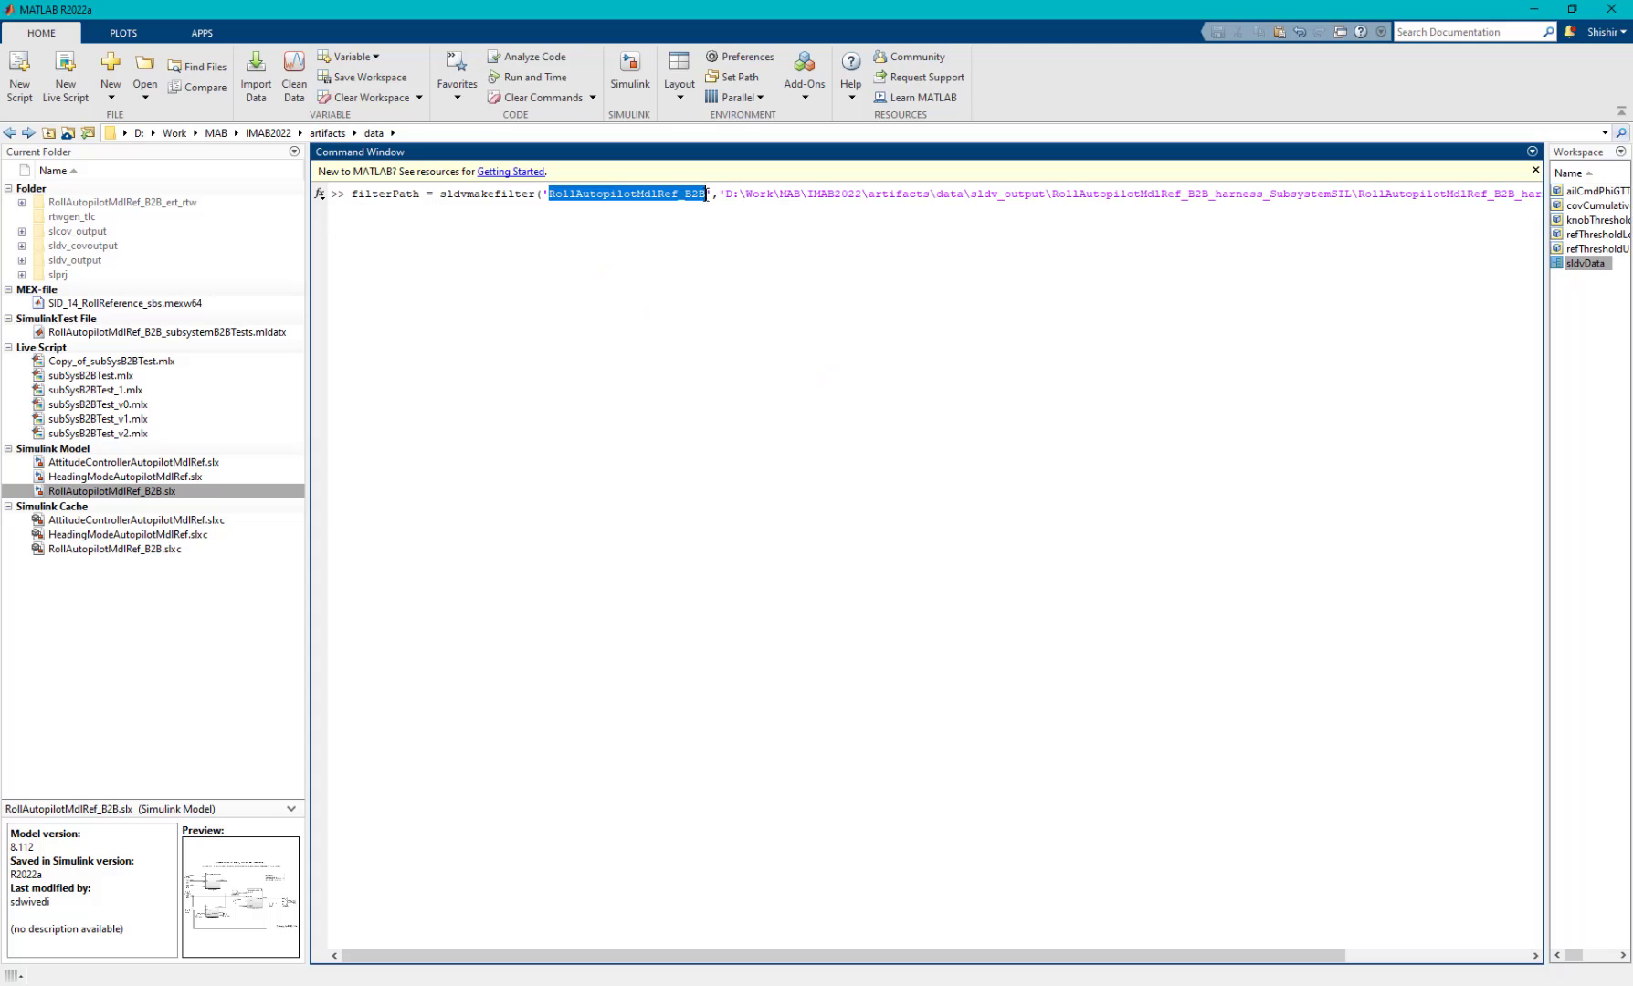
Run sldvmakefilter on the SubsystemSIL sldvdata.mat, creating RollAutopilotMdlRef_B2B_filter.cvf.
left_click_drag(941, 956, 1126, 956)
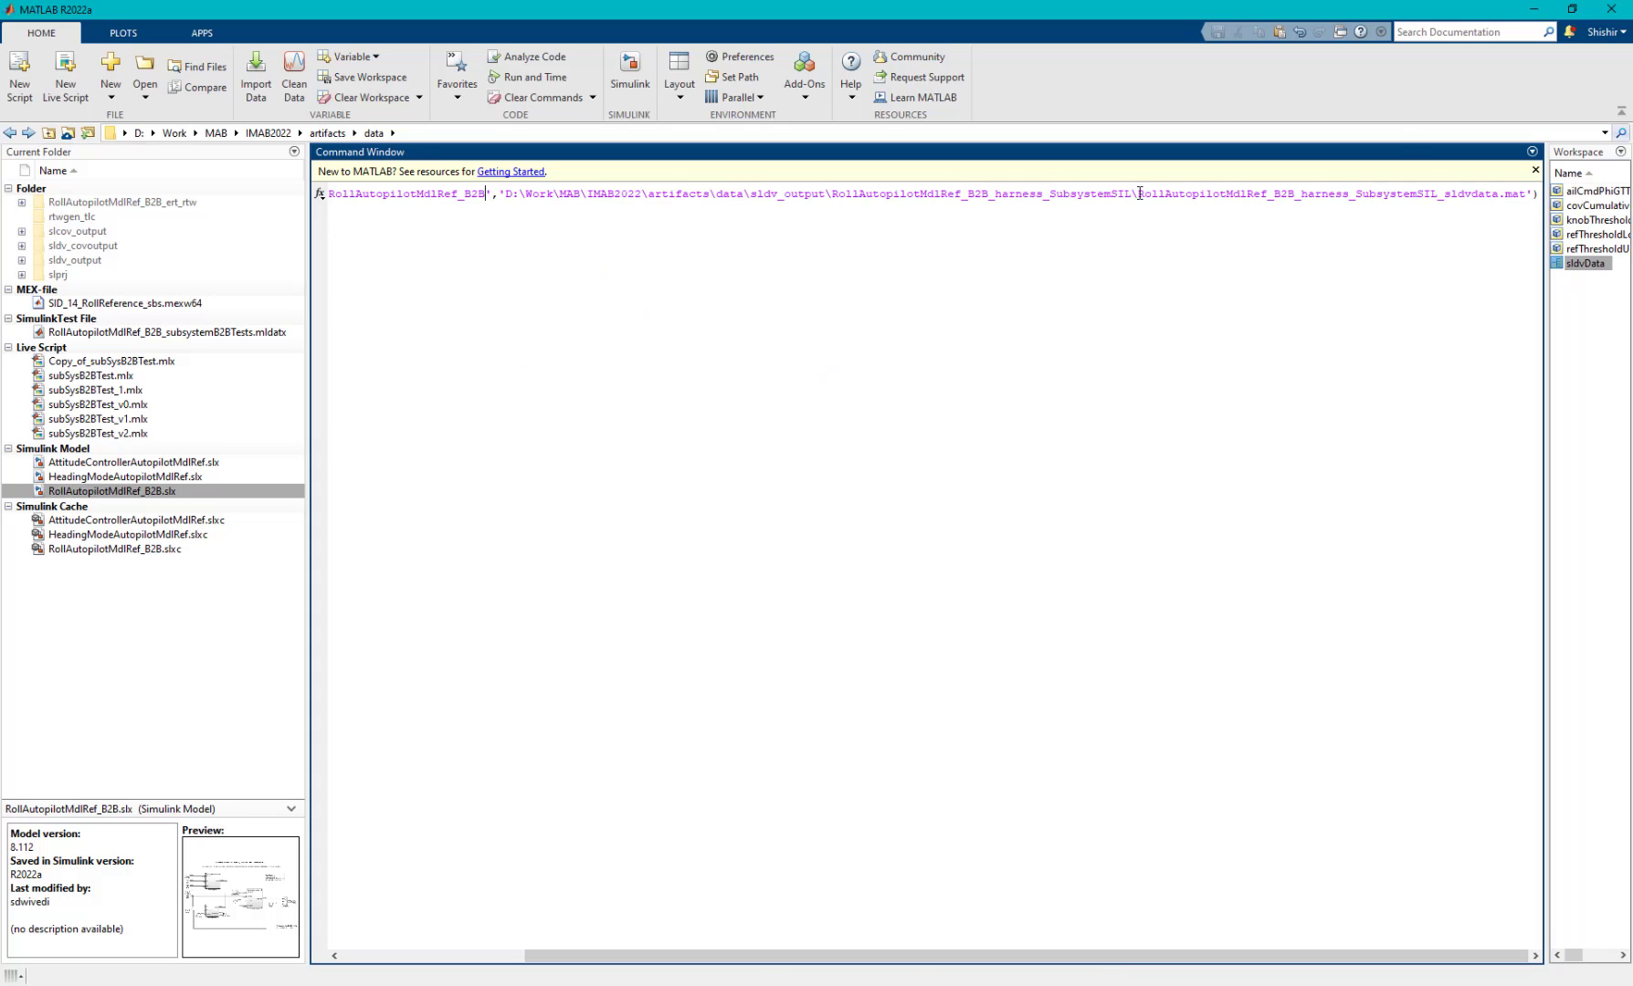
key("Return")
left_click_drag(330, 228, 855, 259)
Add RollAutopilotMdlRef_B2B_filter.cvf from the data folder as a coverage filter on the 12:53:52 results.
left_click(82, 306)
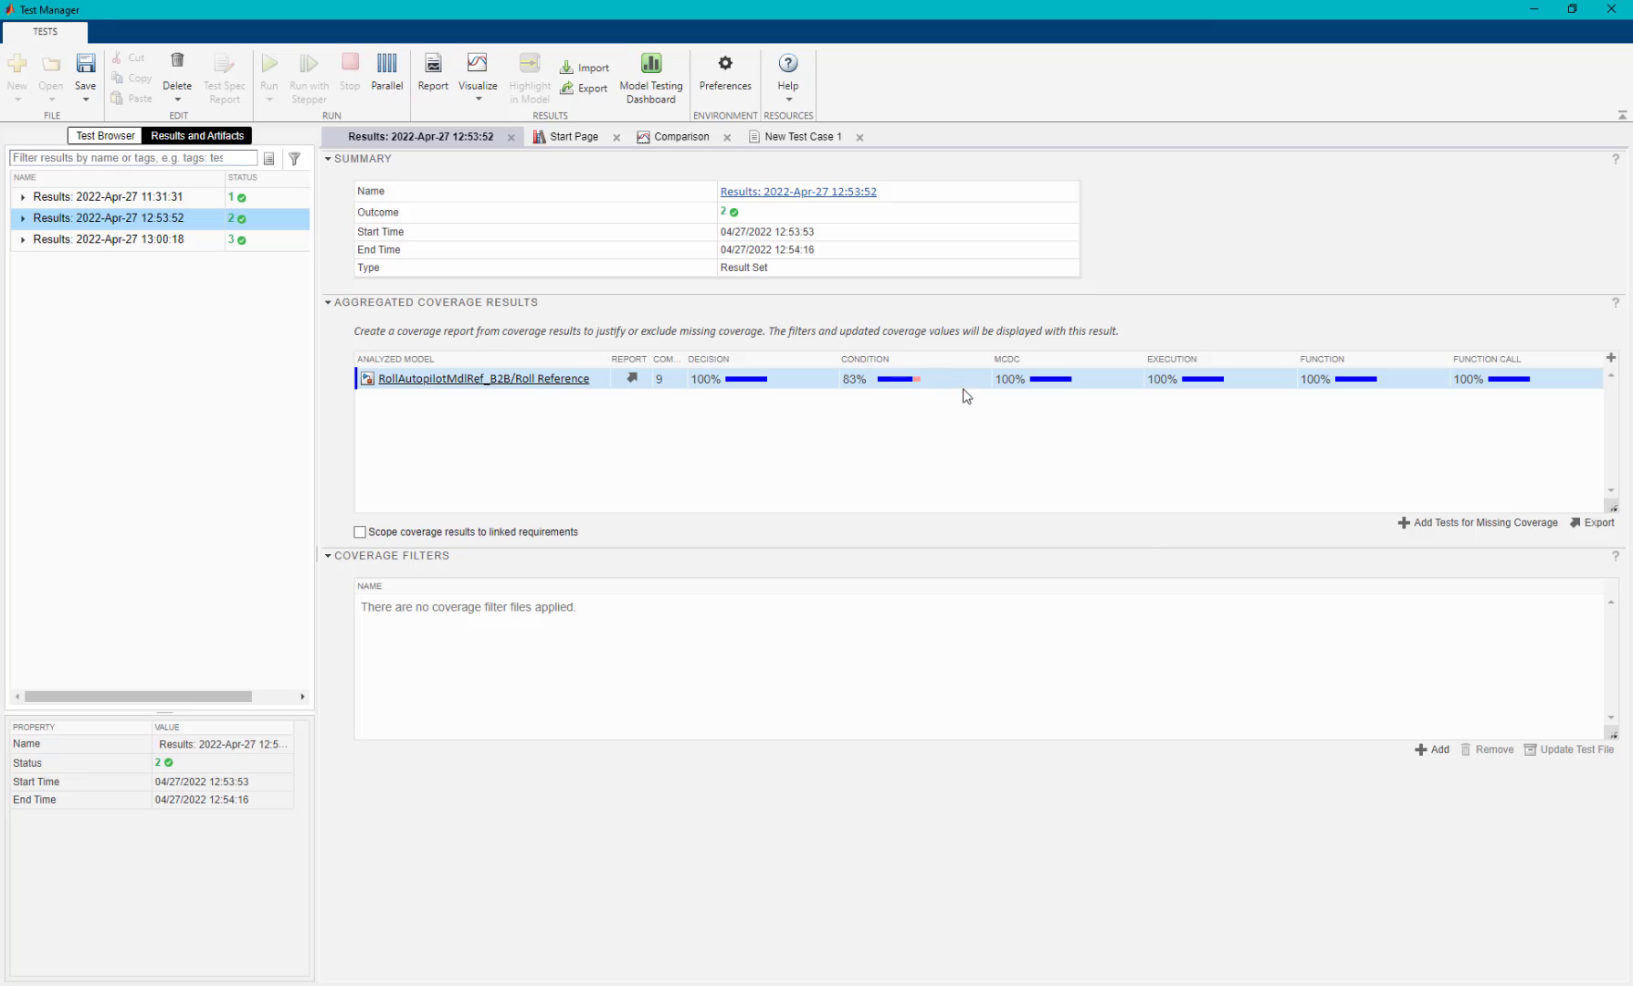
left_click(1424, 749)
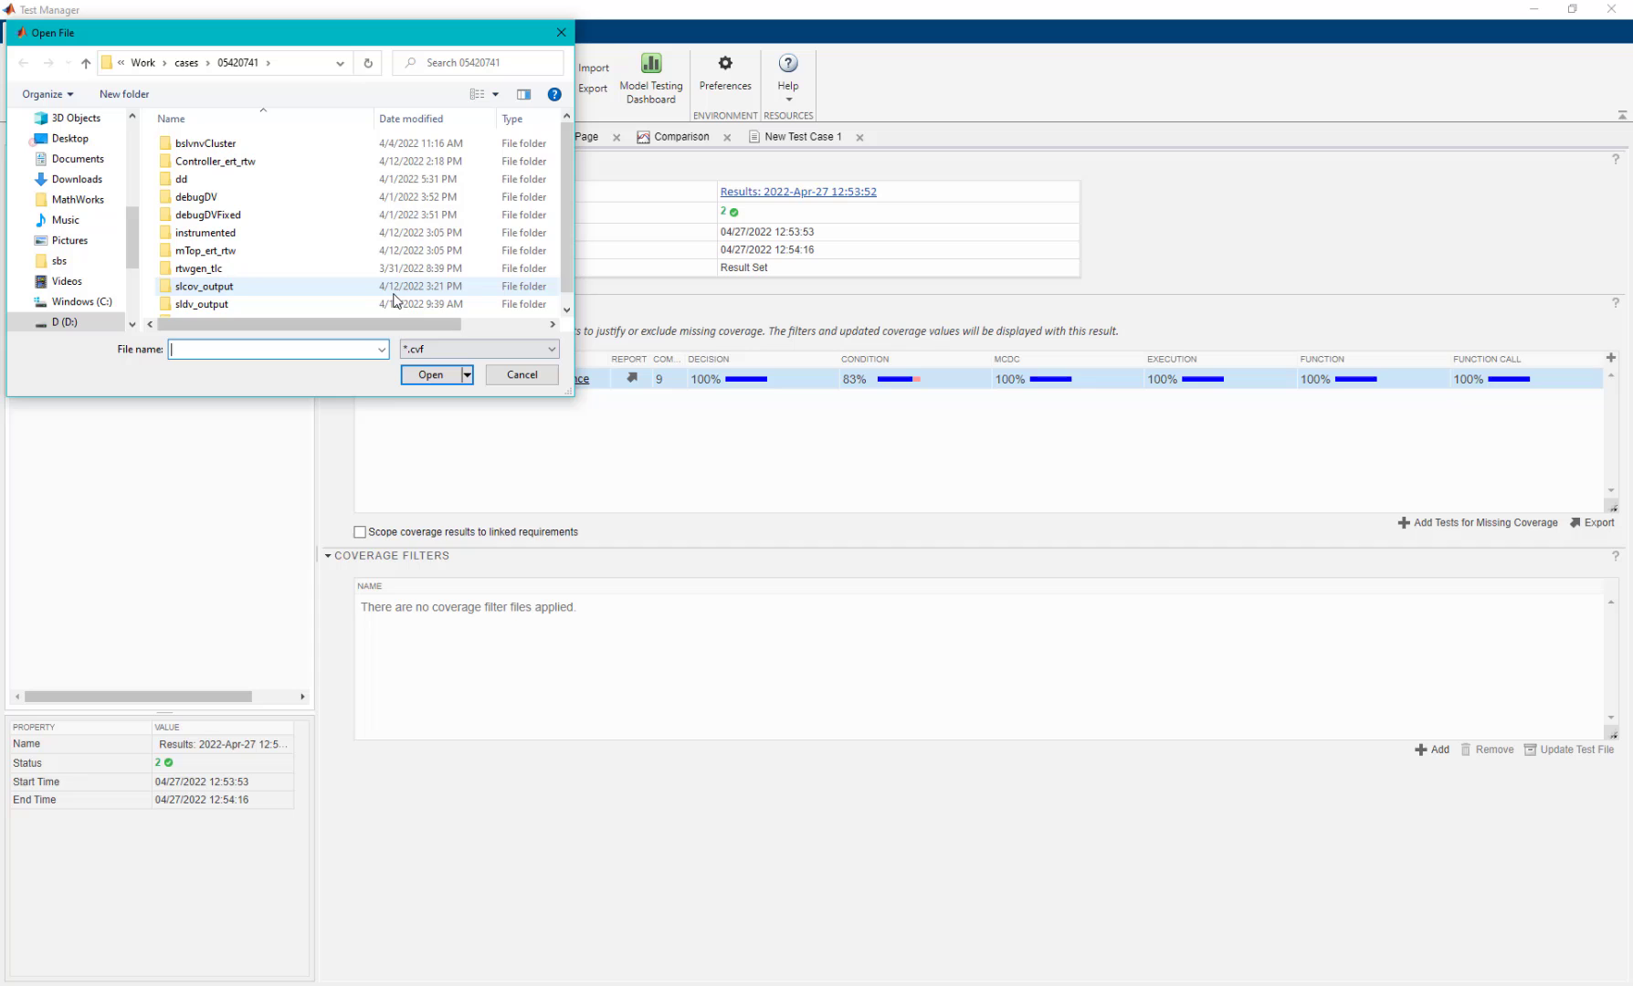
type("D:\\Work\\MAB\\IMAB2022\\artifacts\\data")
left_click(416, 375)
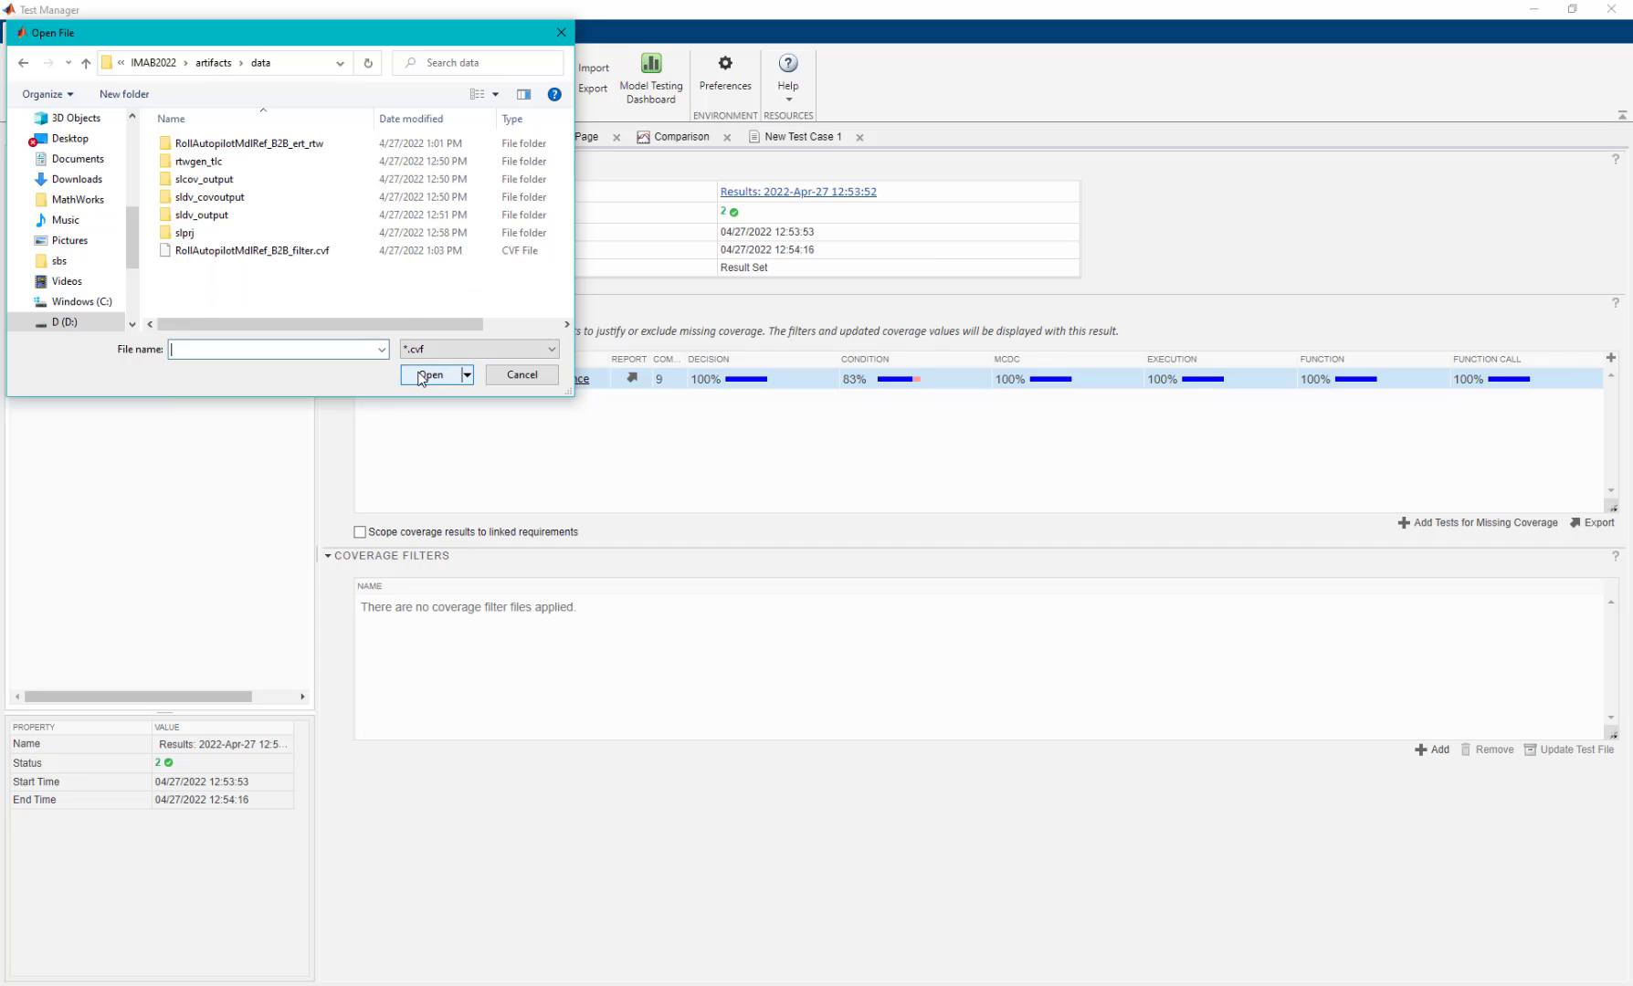
double_click(299, 252)
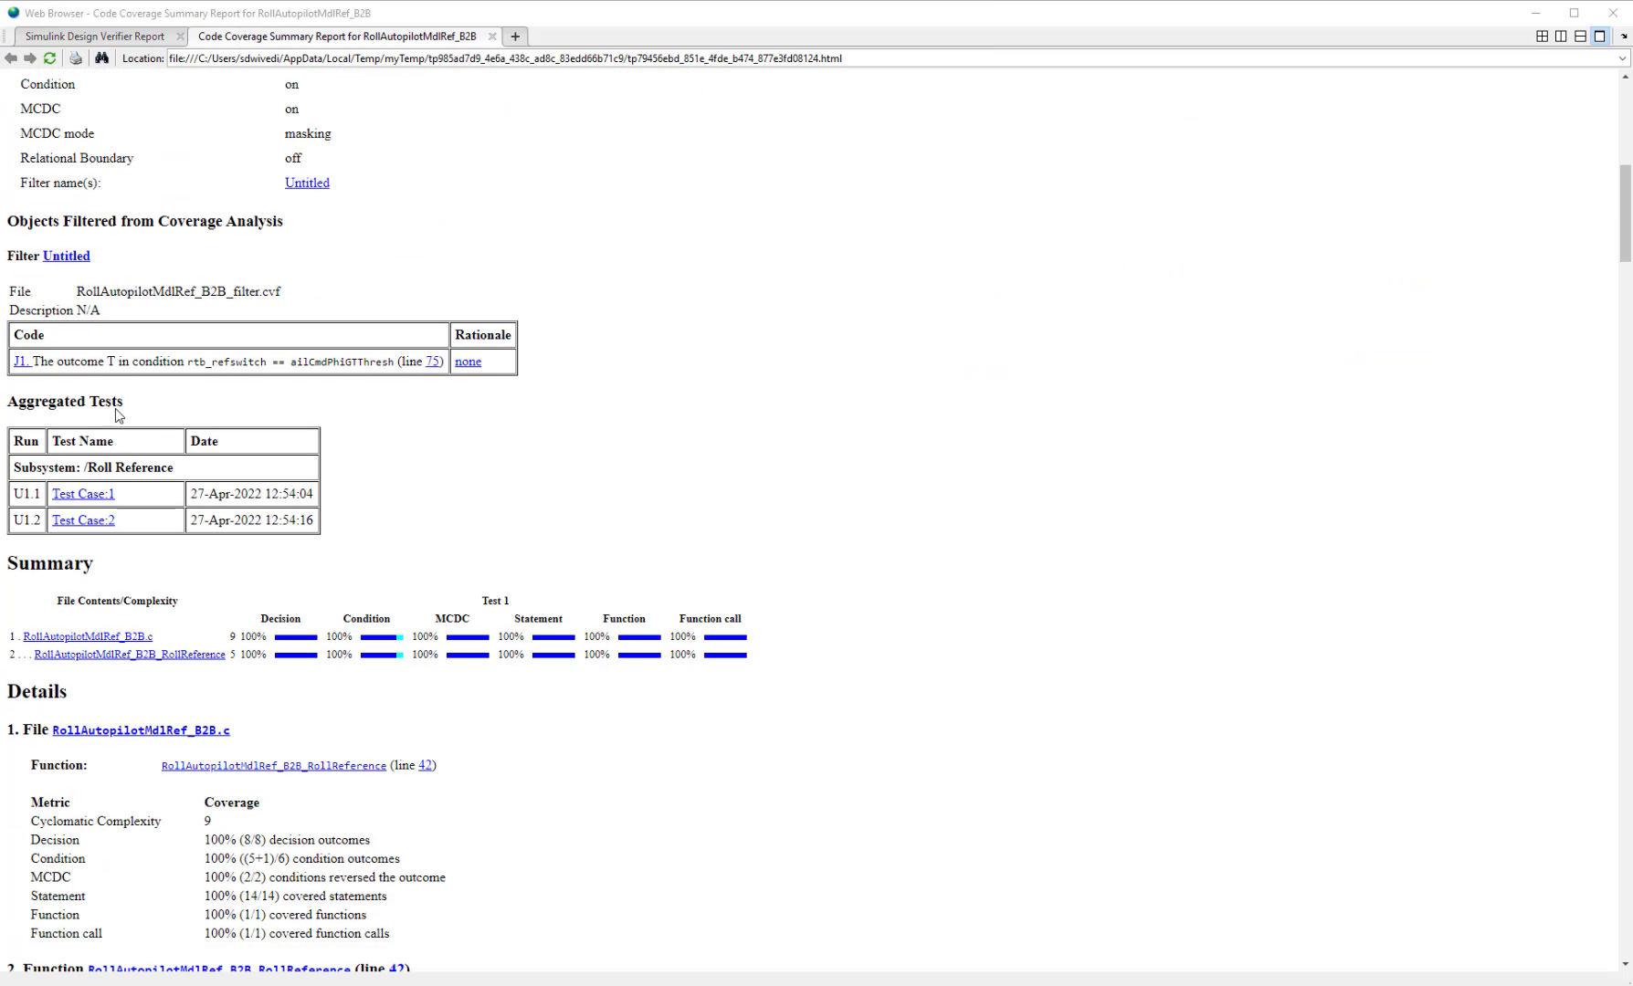
left_click_drag(34, 361, 396, 362)
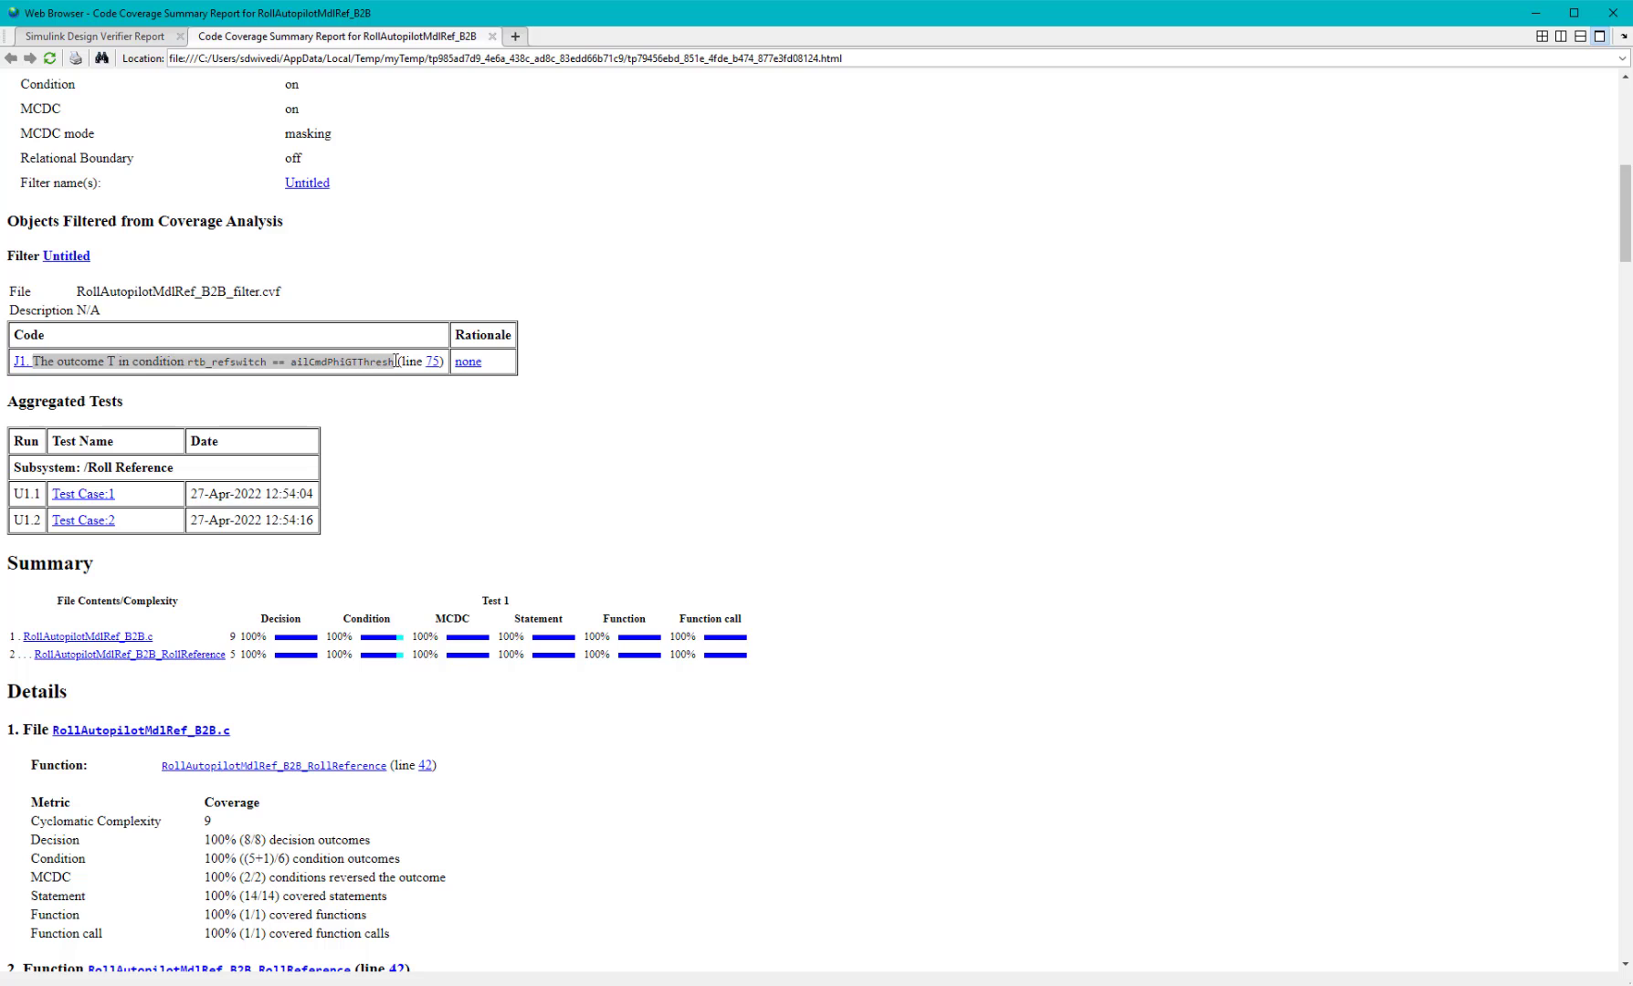
left_click(343, 367)
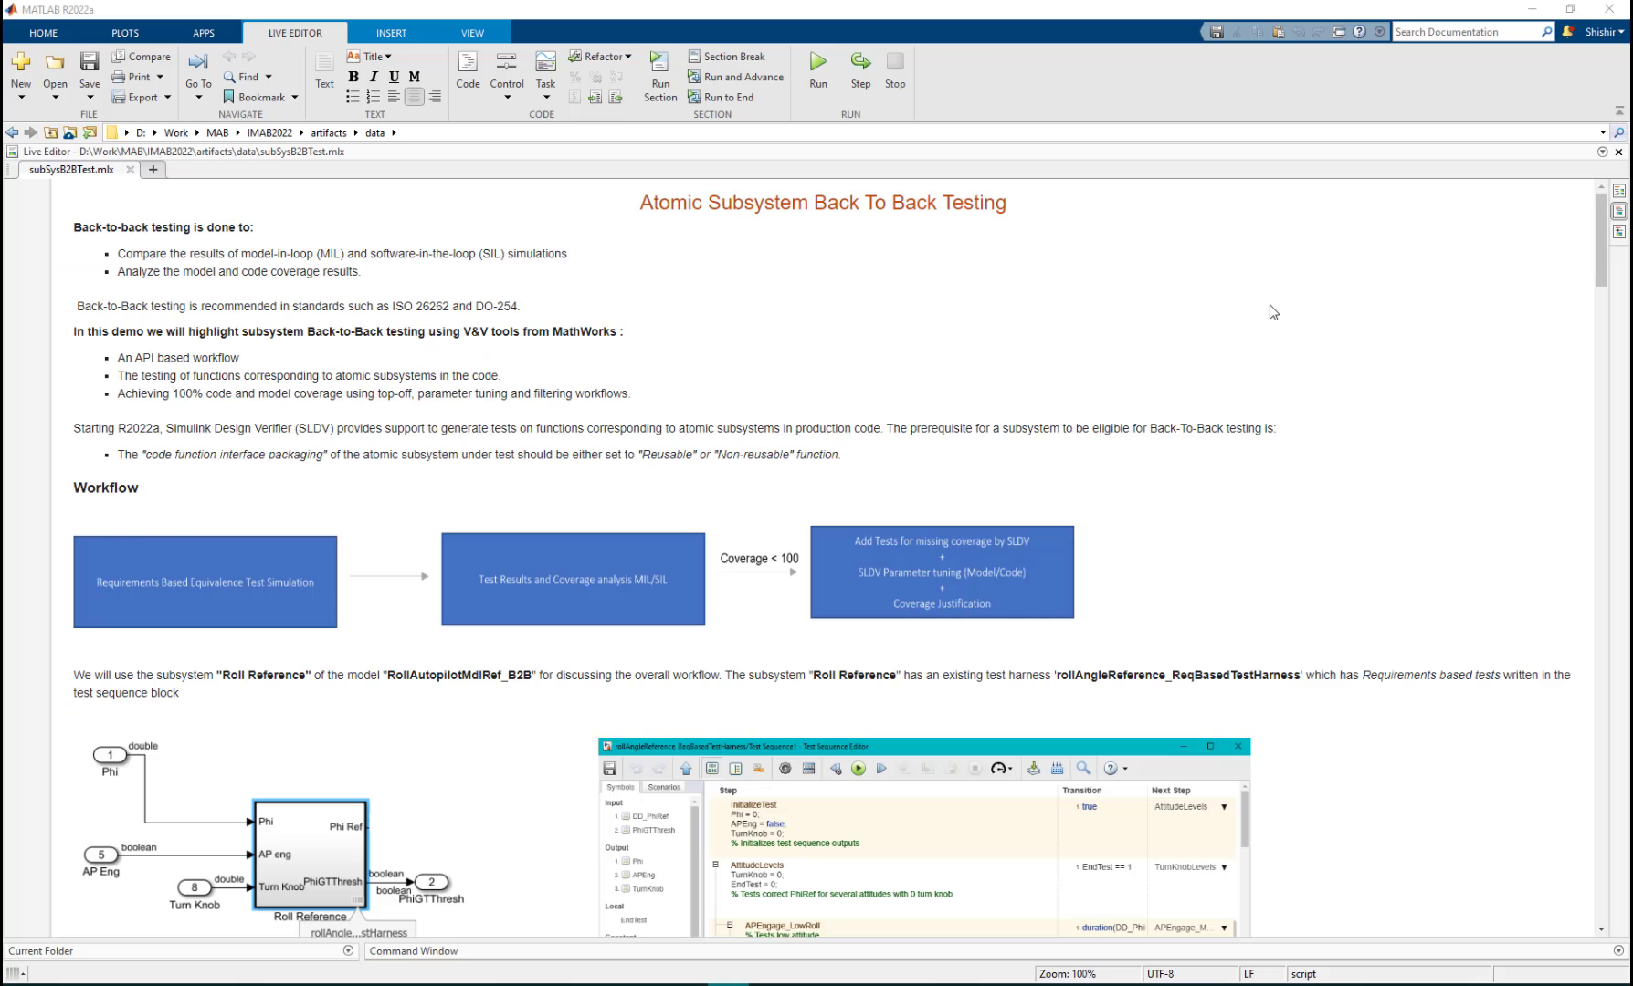
scroll(1273, 311, "down", 20)
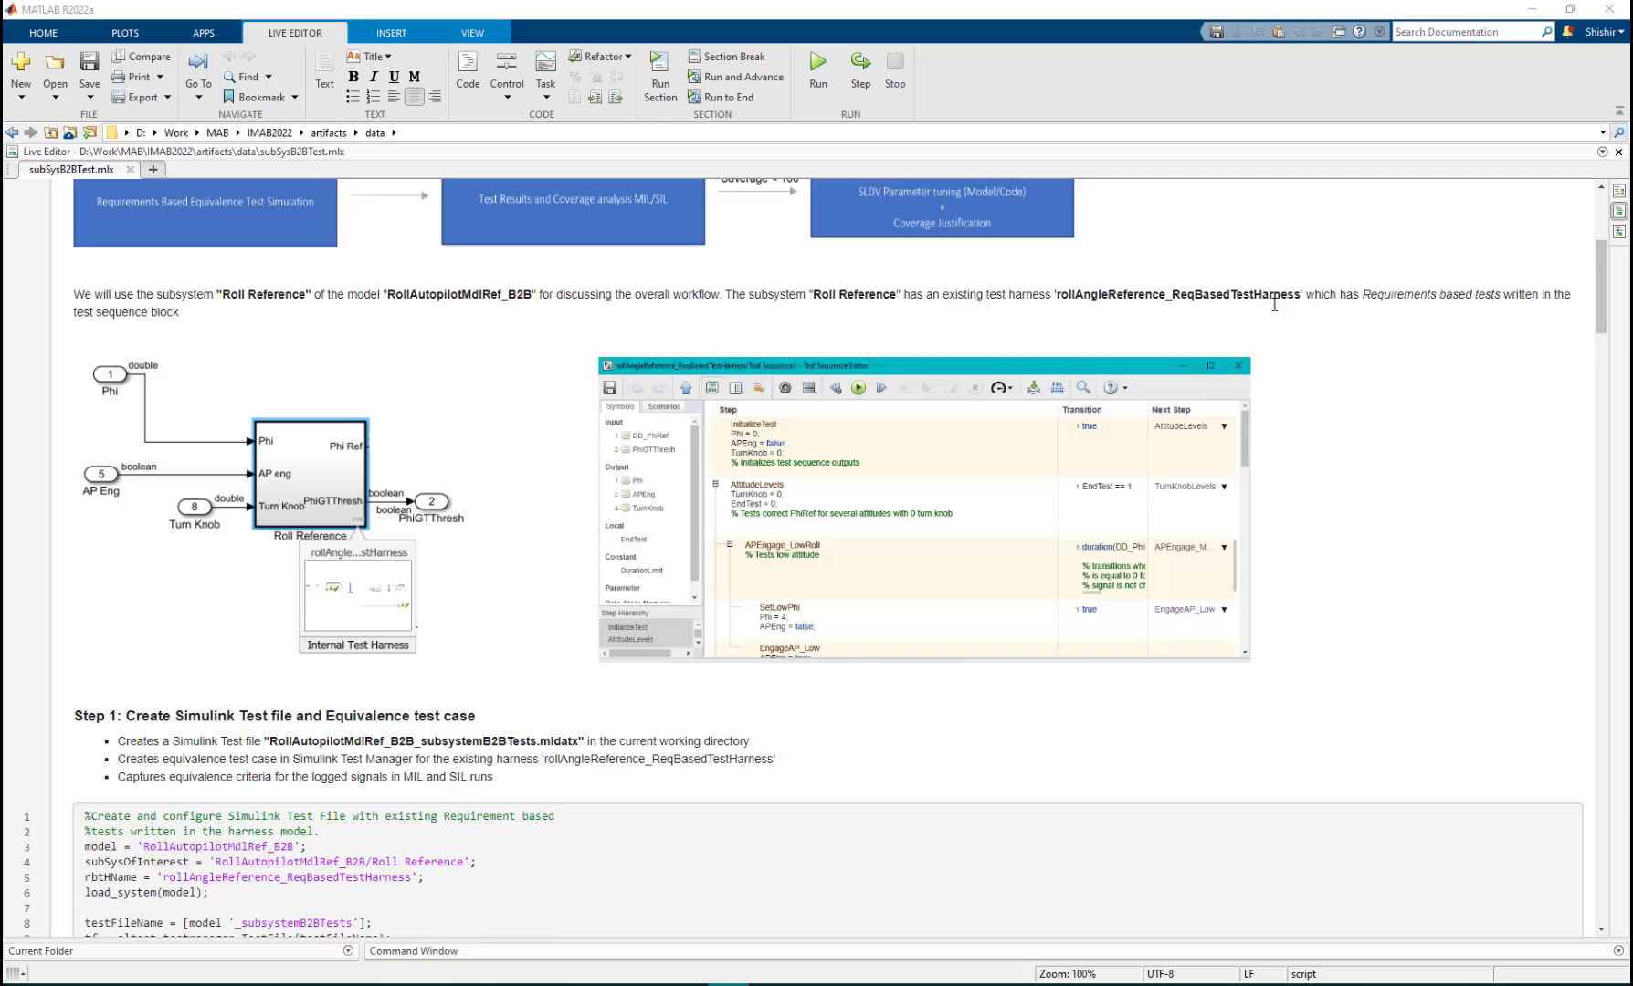
scroll(1275, 304, "down", 20)
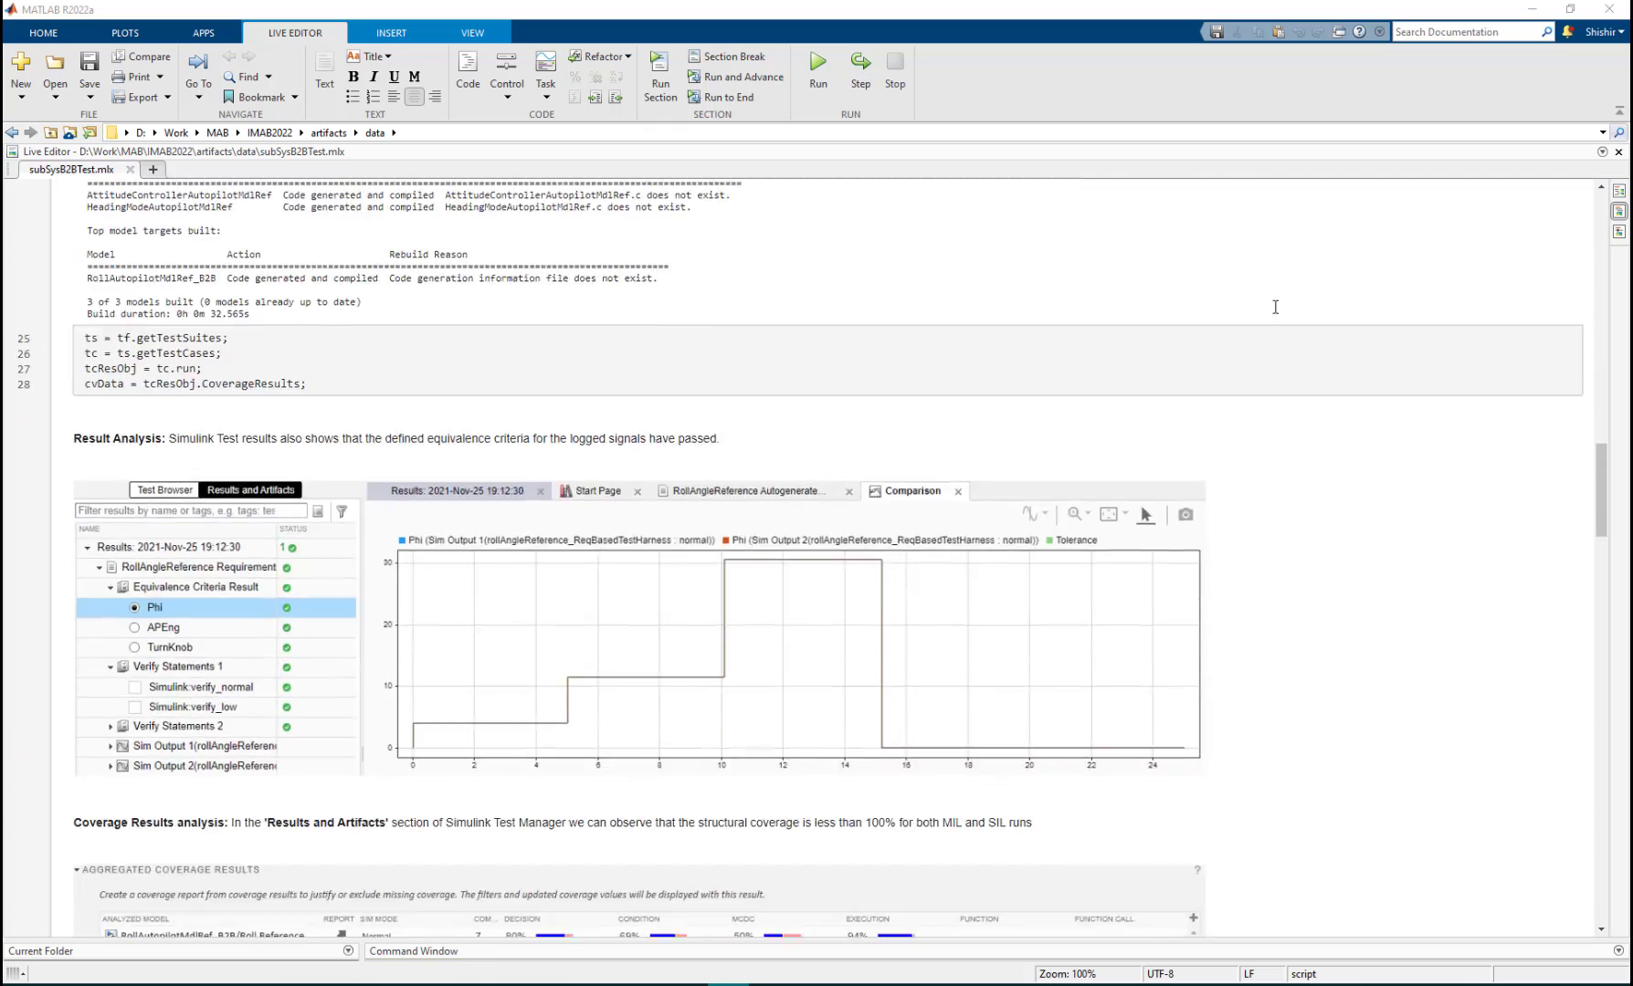
scroll(1275, 314, "down", 20)
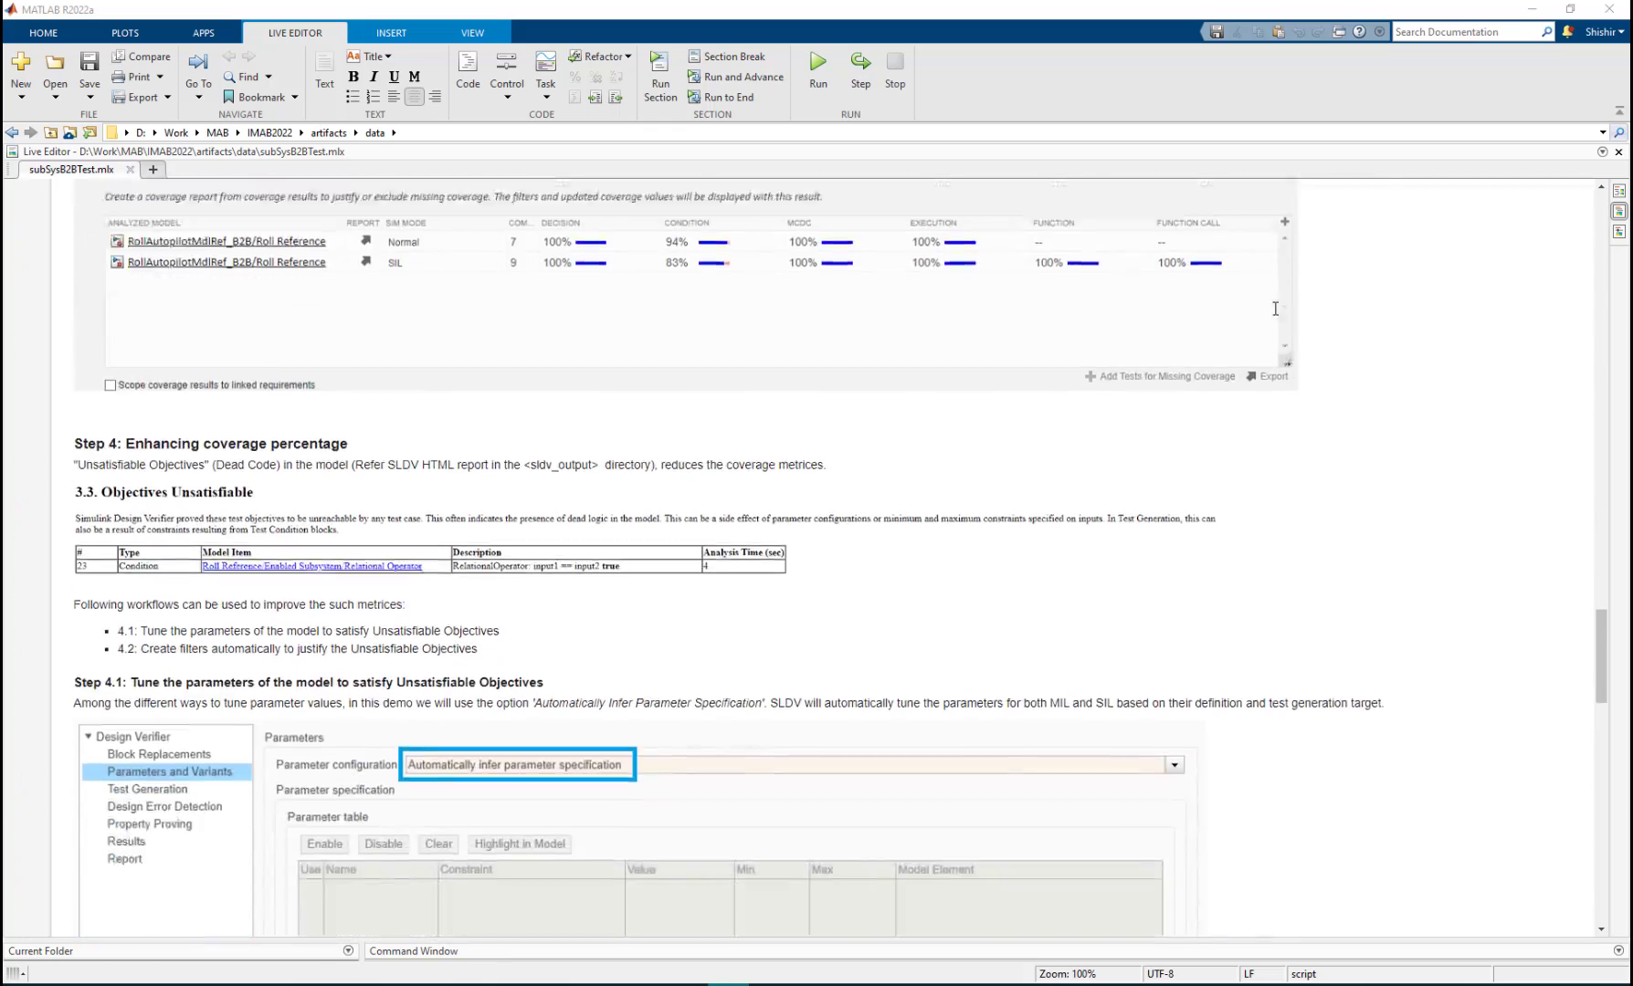
scroll(1271, 313, "down", 15)
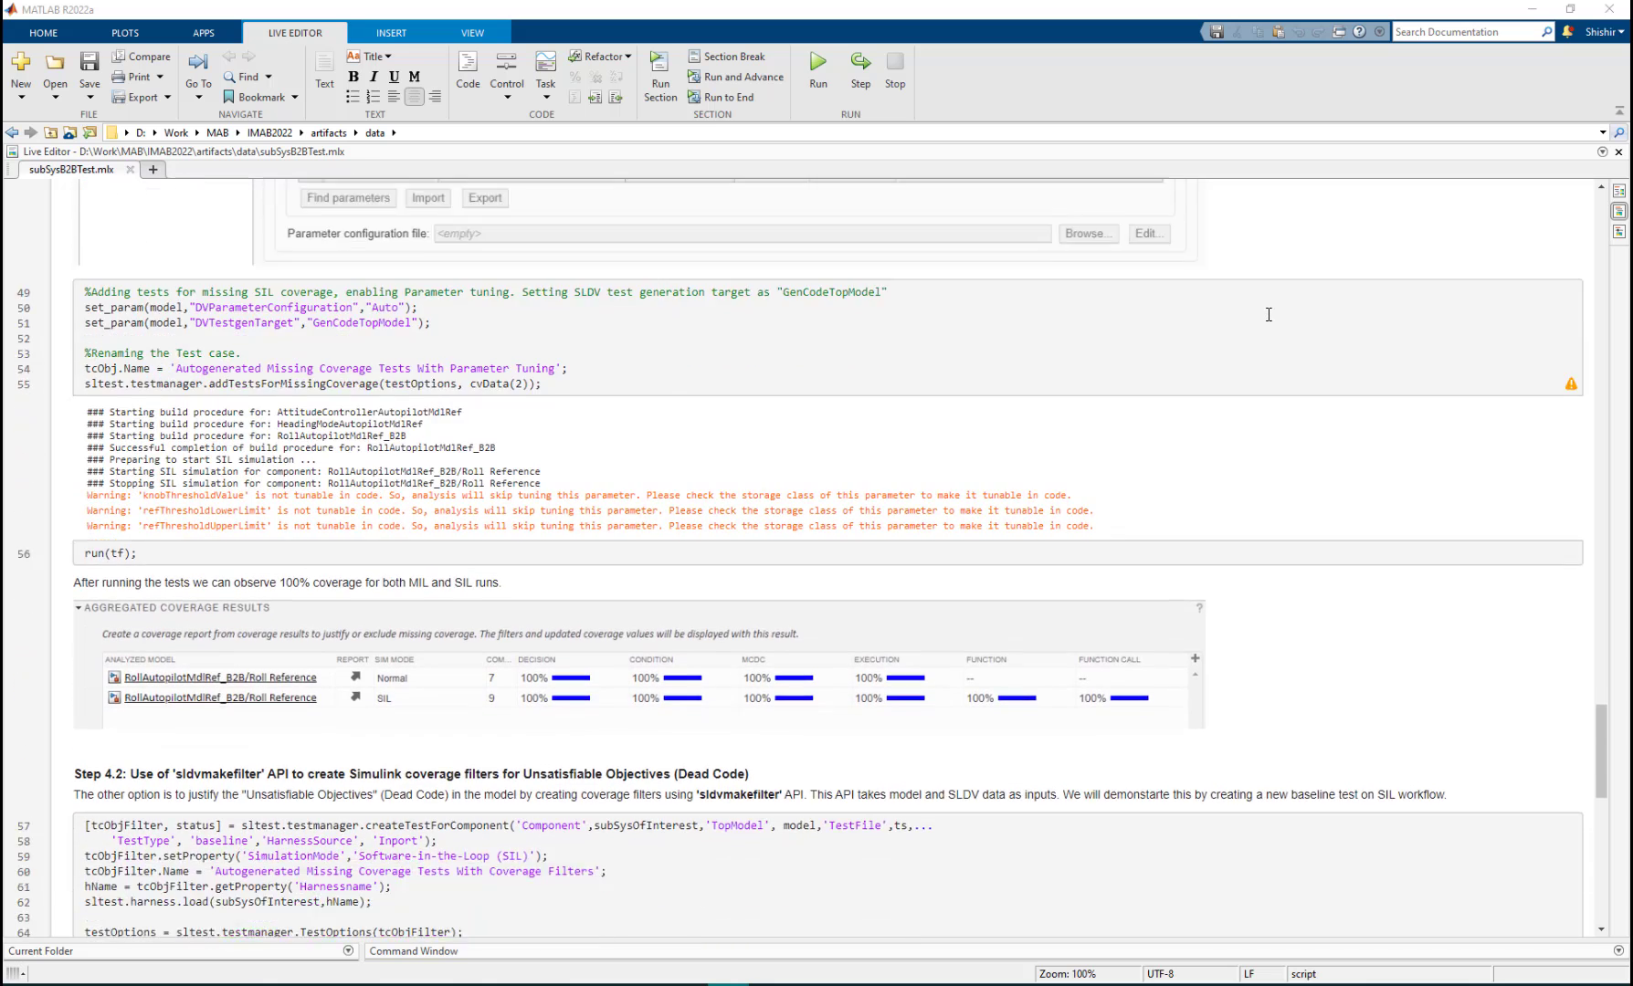
scroll(1268, 315, "down", 10)
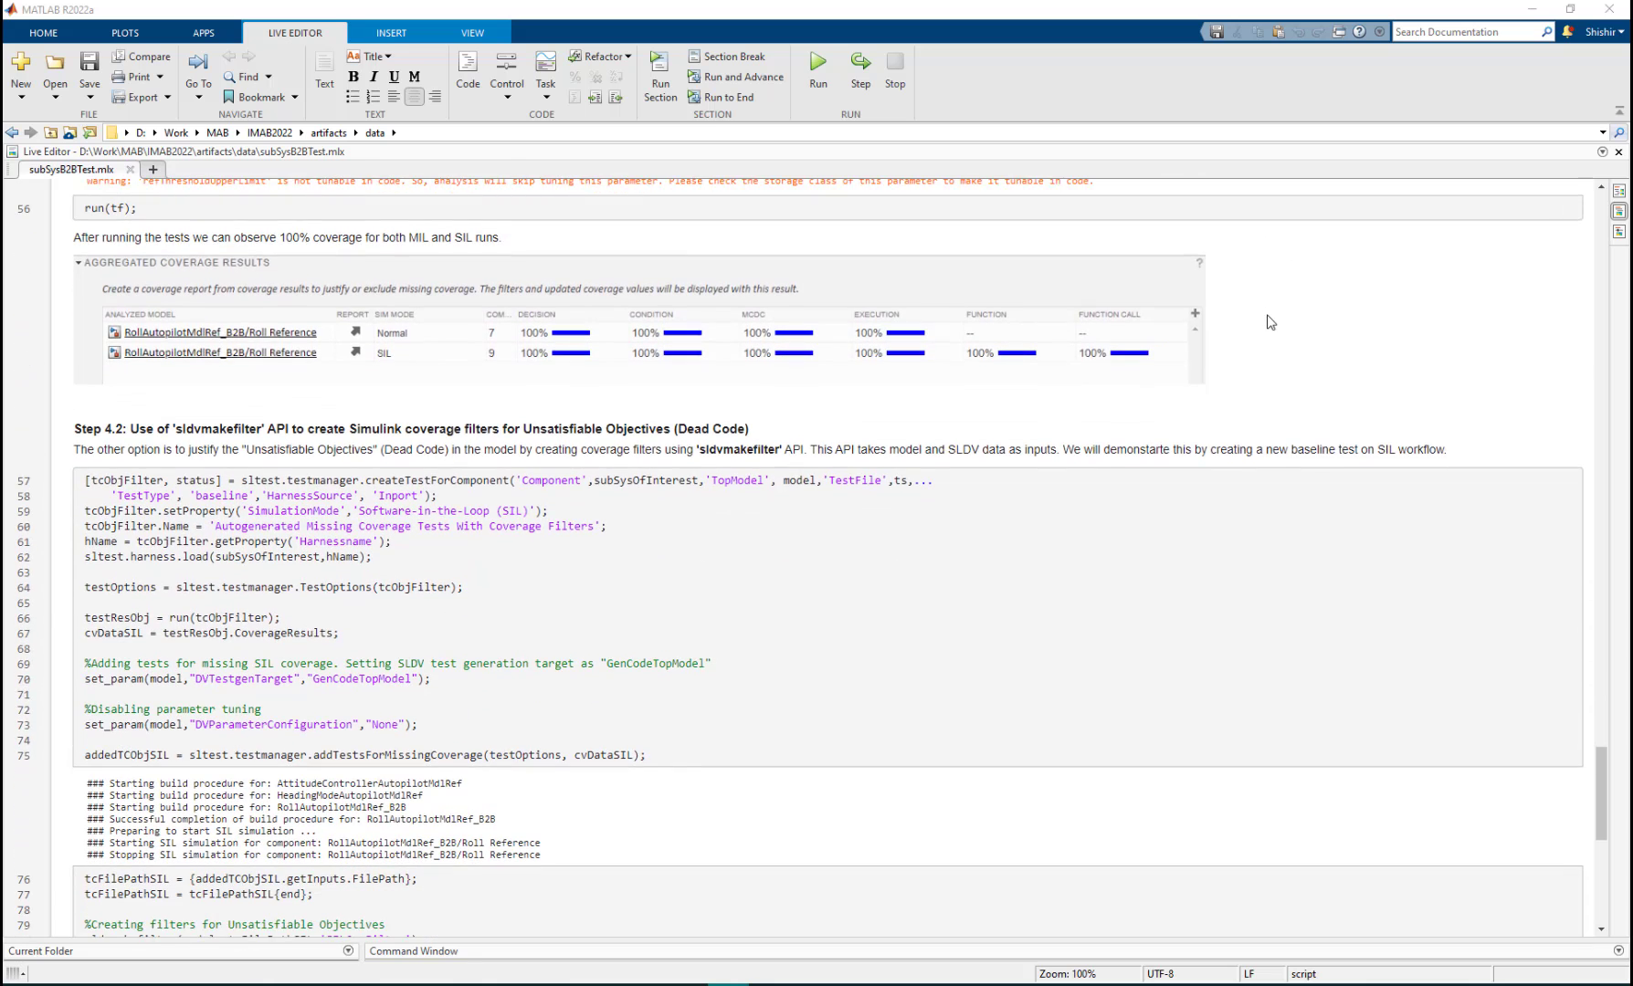